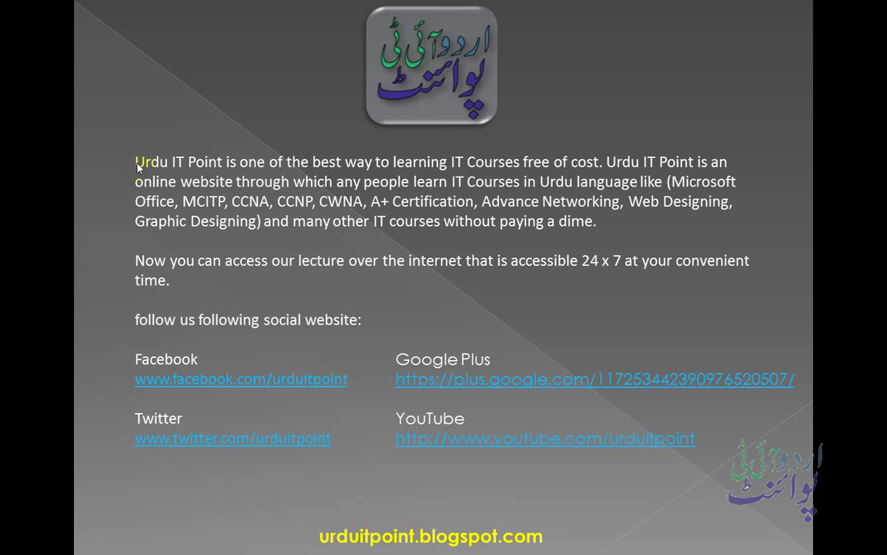
# Step: End the PowerPoint slide show and switch to the Lecture 16 workbook in Excel
pyautogui.press('Escape')
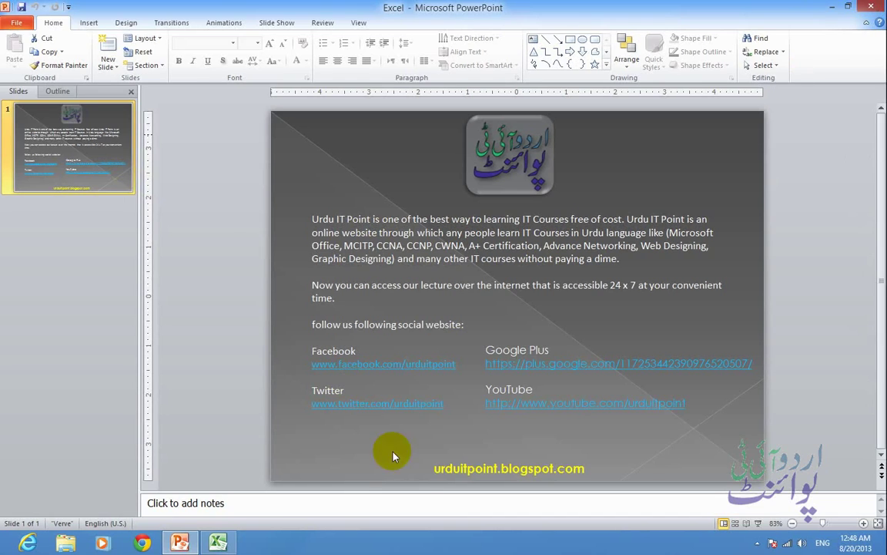
pyautogui.click(231, 549)
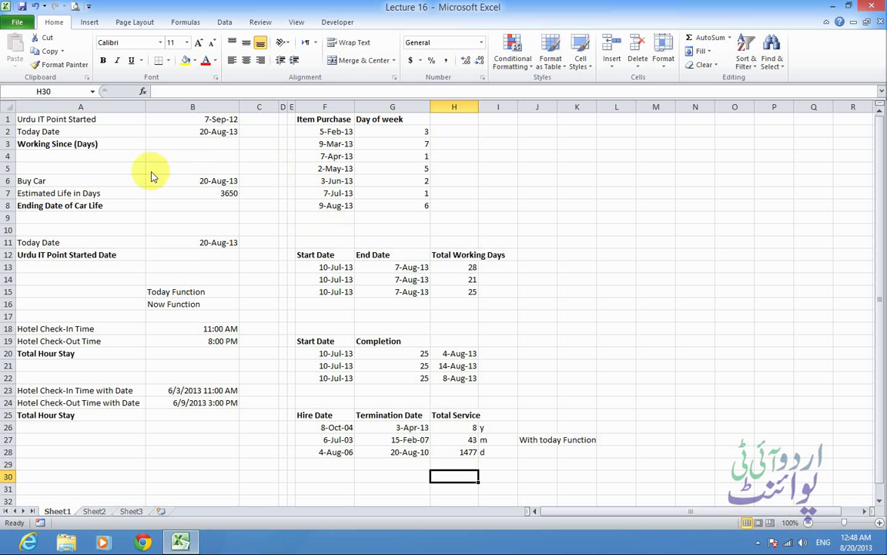
pyautogui.click(61, 119)
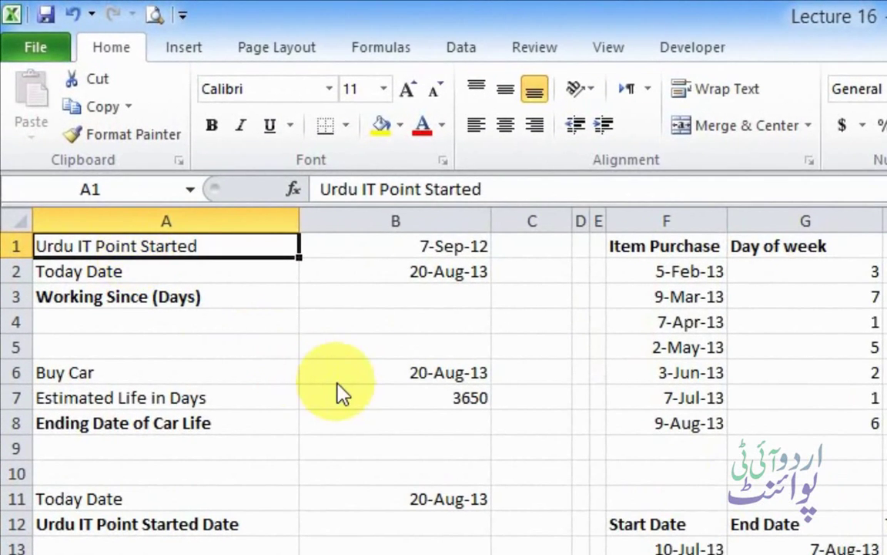
pyautogui.click(481, 248)
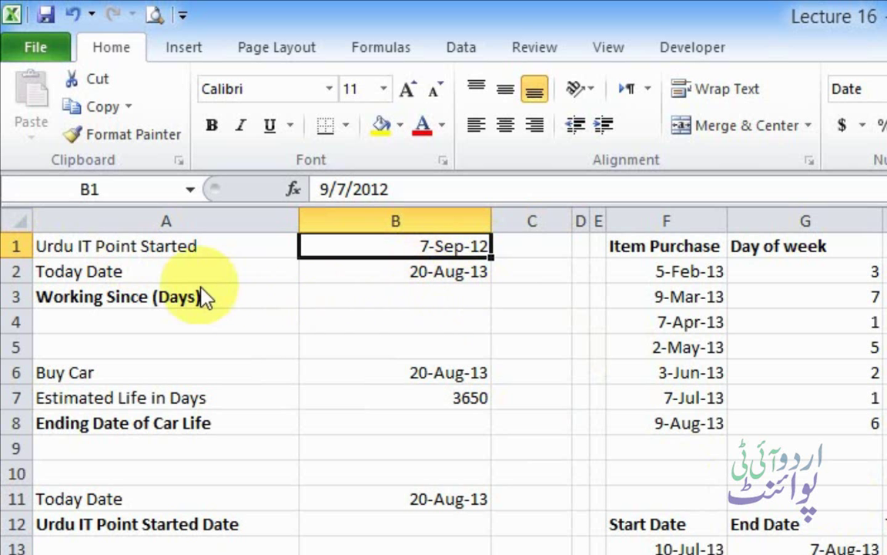
pyautogui.click(467, 272)
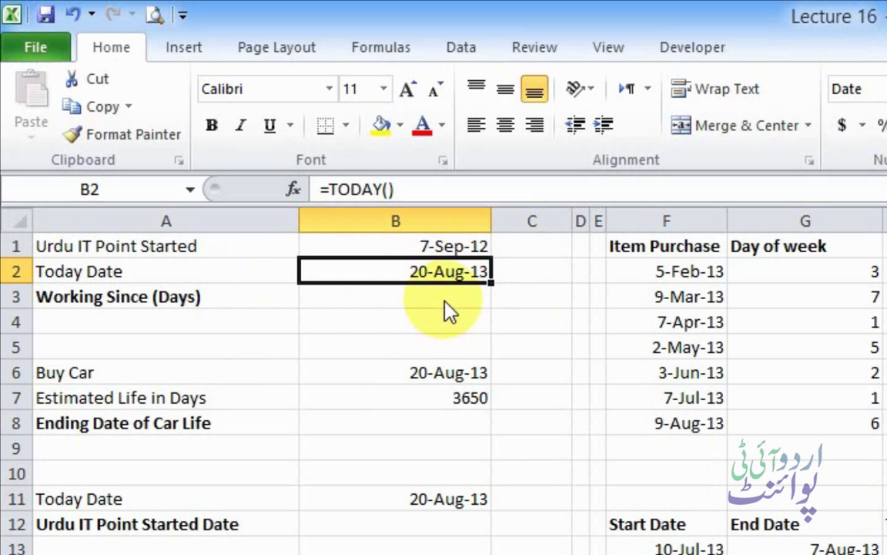
pyautogui.click(439, 296)
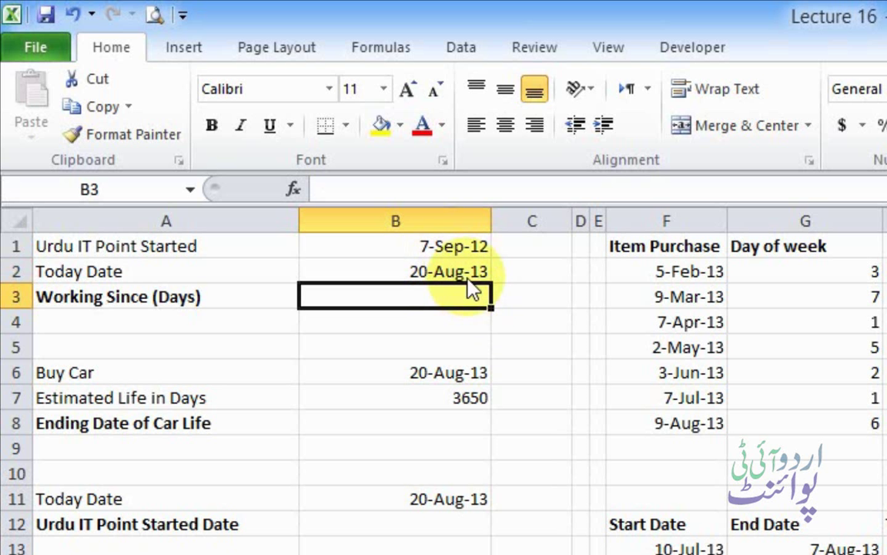
# Step: Enter =B2-B1 in B3 so Working Since (Days) shows 347
pyautogui.write('=')
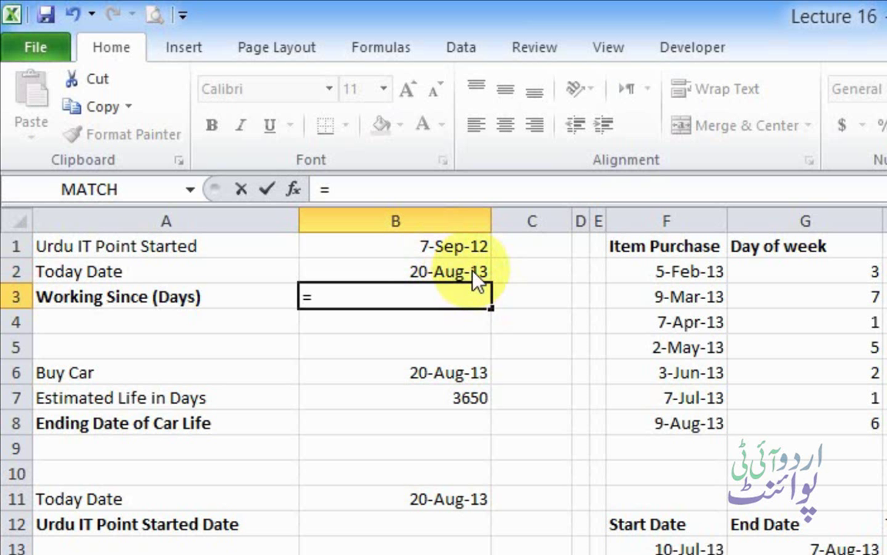
pyautogui.click(472, 274)
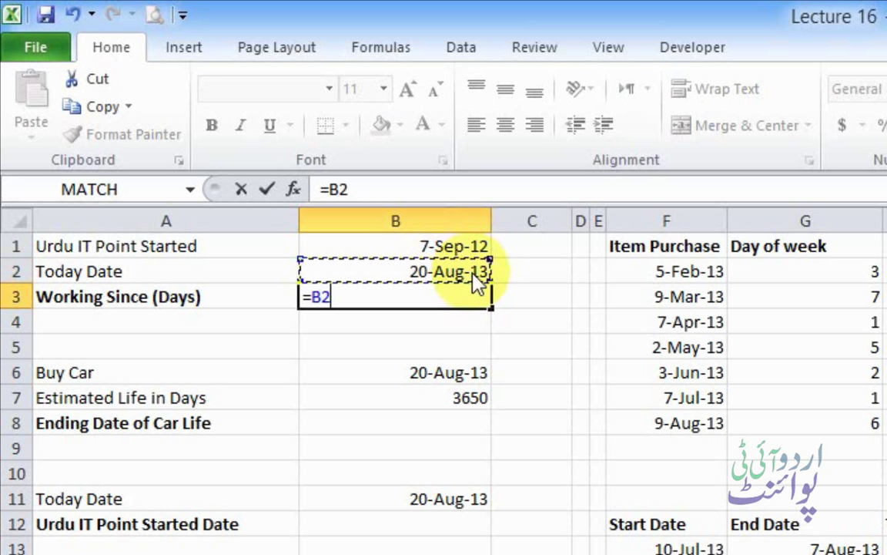
pyautogui.write('-')
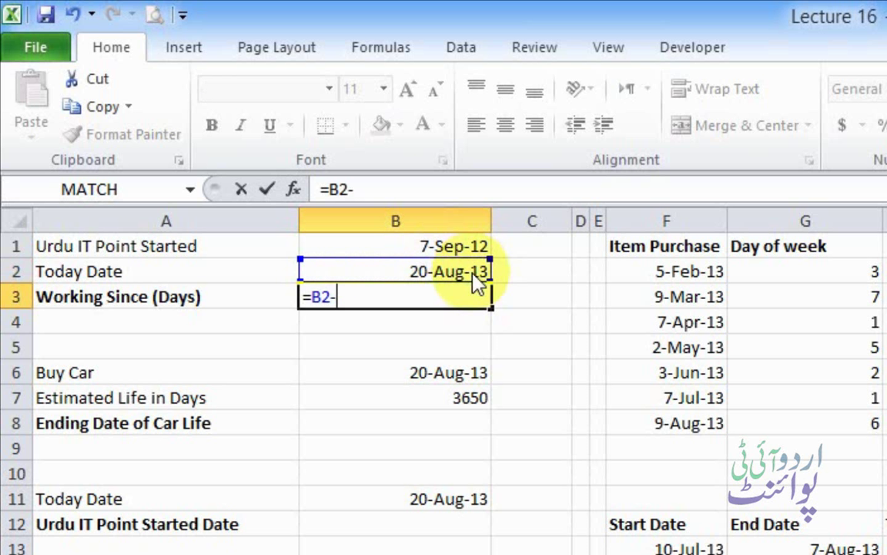
pyautogui.click(462, 255)
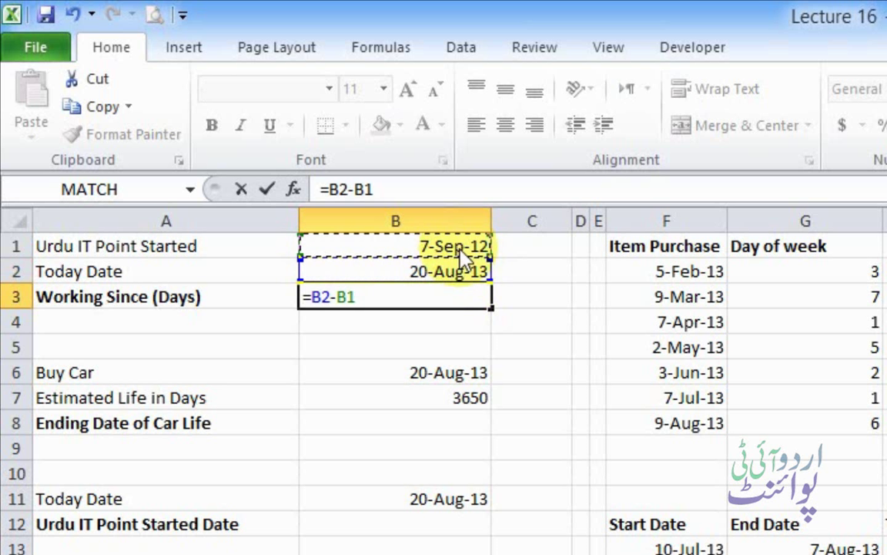
pyautogui.press('Return')
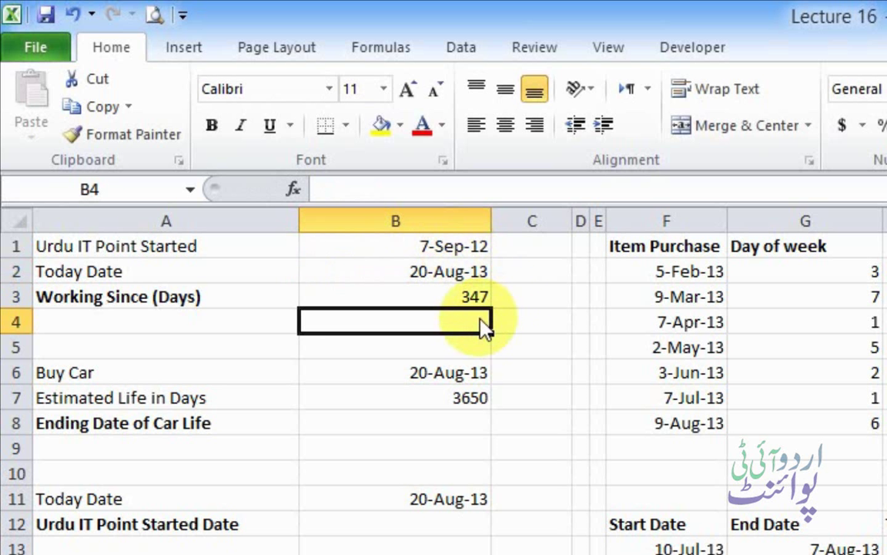
pyautogui.click(462, 299)
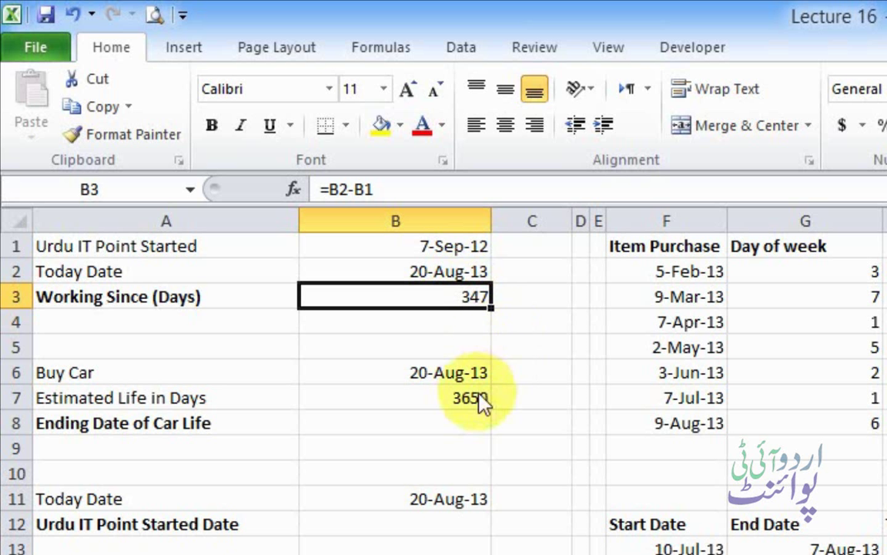
pyautogui.click(485, 373)
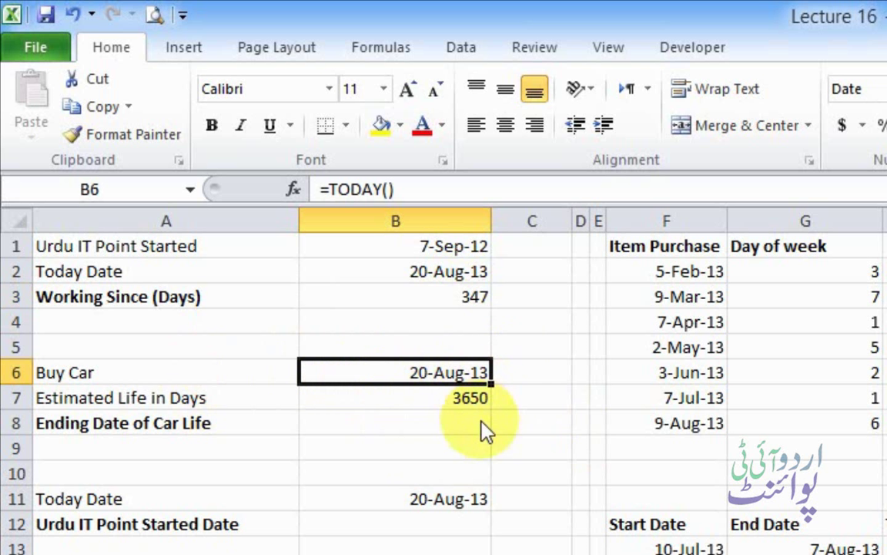
# Step: Enter =B6+B7 in B8 so the car's life ends on 18-Aug-23
pyautogui.click(420, 394)
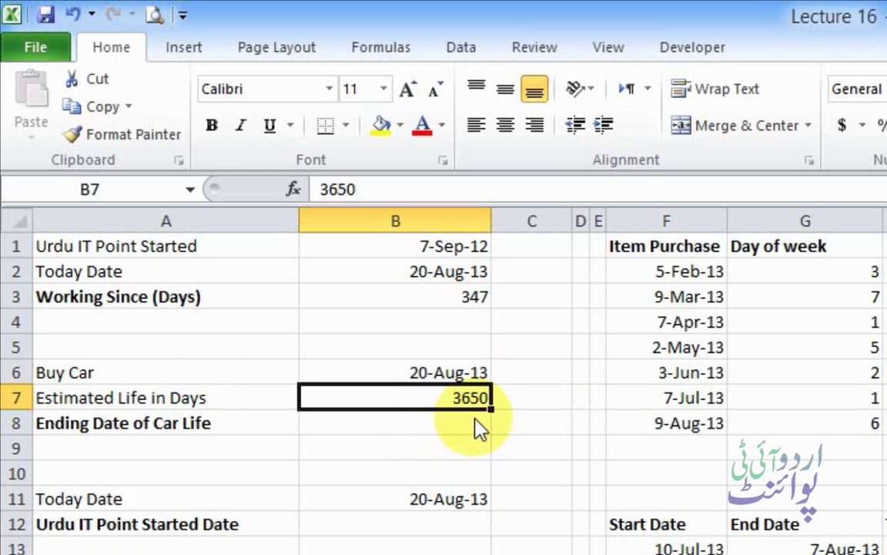
pyautogui.click(477, 430)
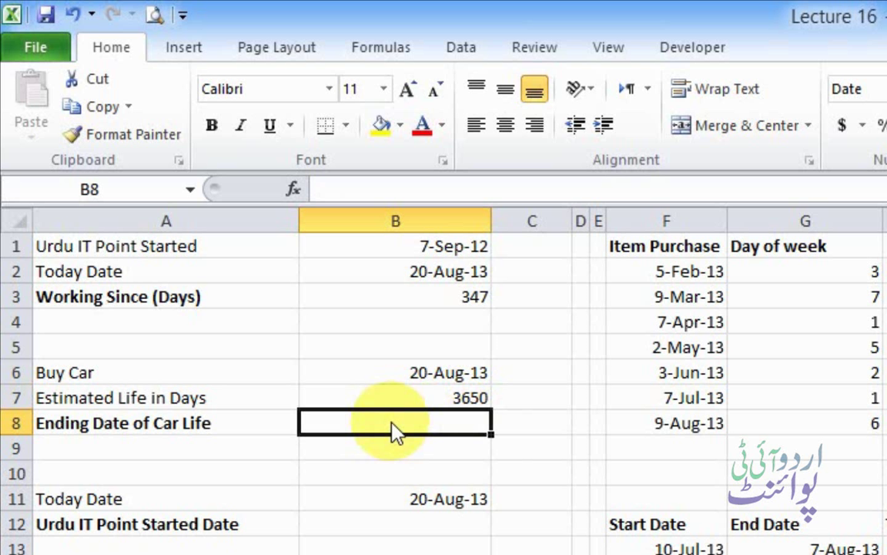
pyautogui.write('=')
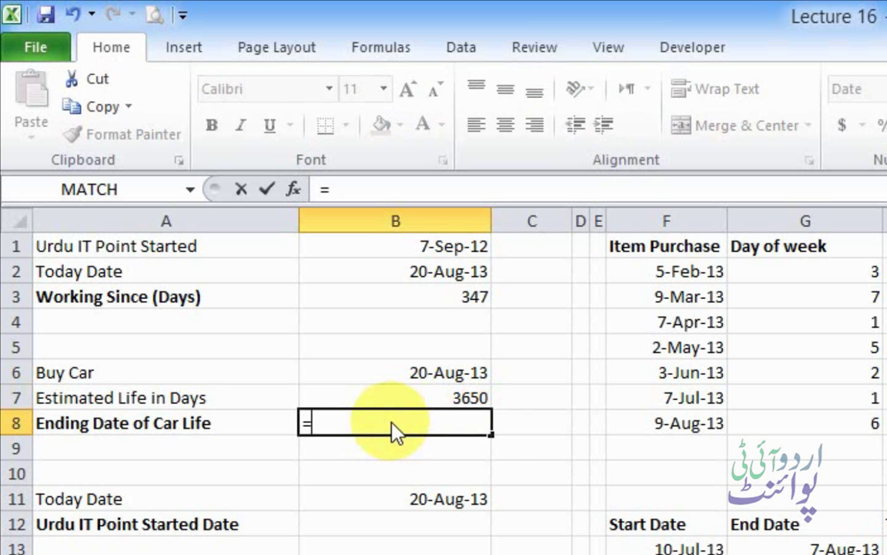
pyautogui.click(443, 379)
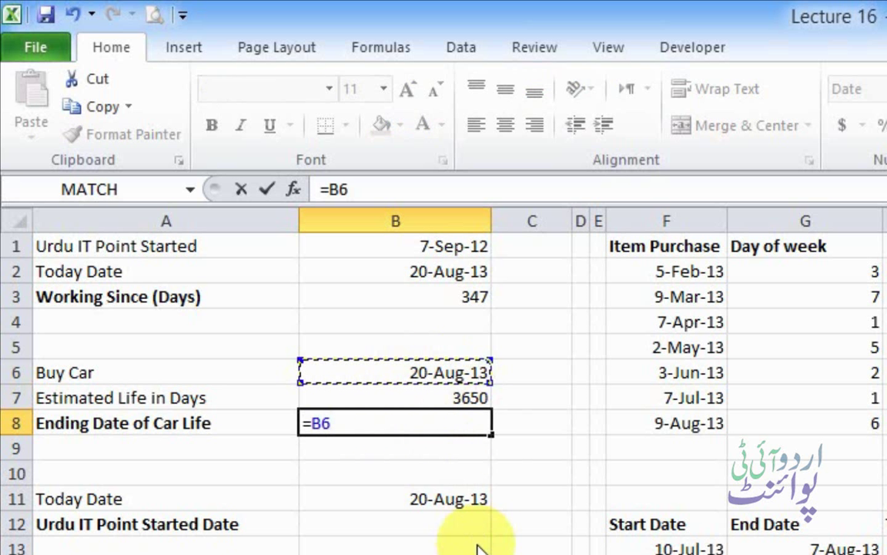
pyautogui.write('+')
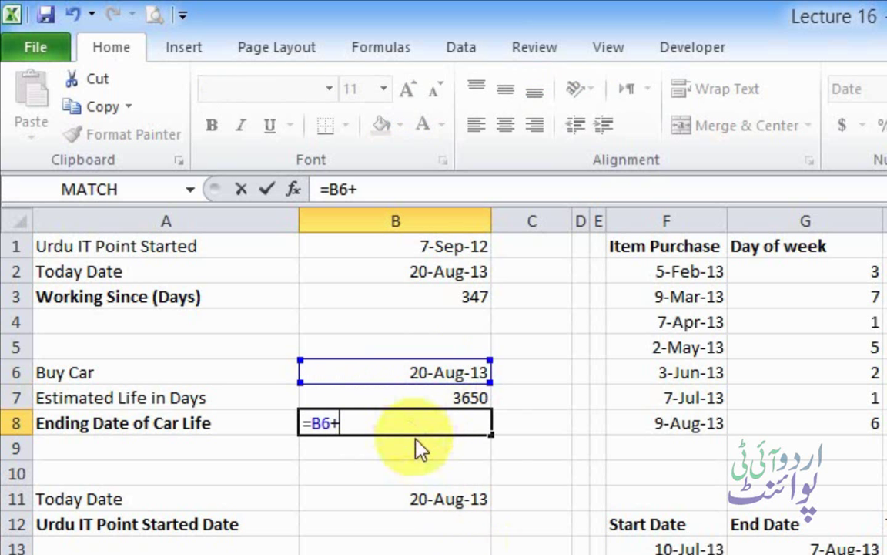
pyautogui.click(425, 399)
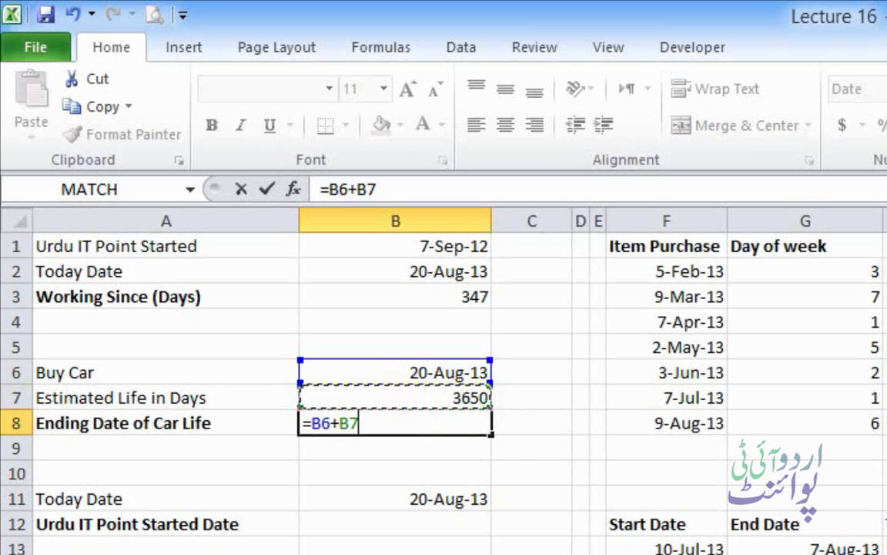
pyautogui.press('Return')
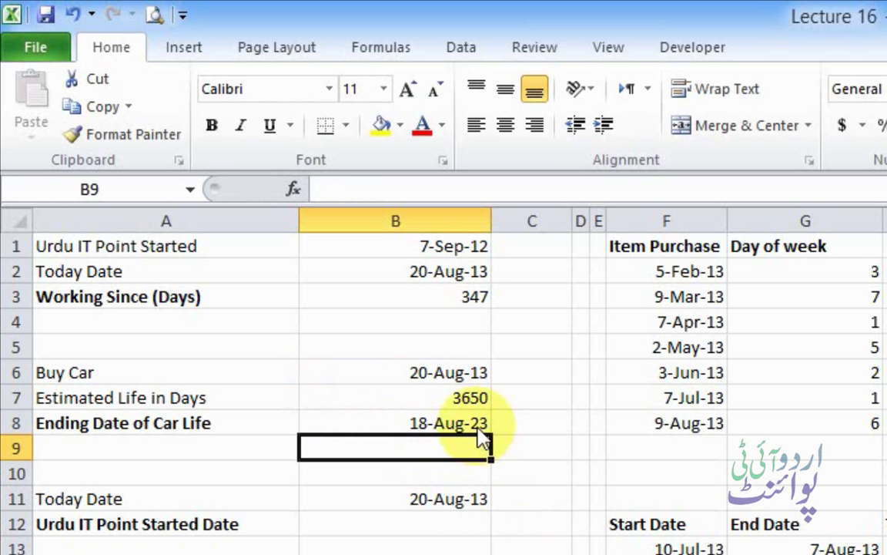
# Step: Enter =B11-347 in B12, giving a started date of 7-Sep-12
pyautogui.click(455, 526)
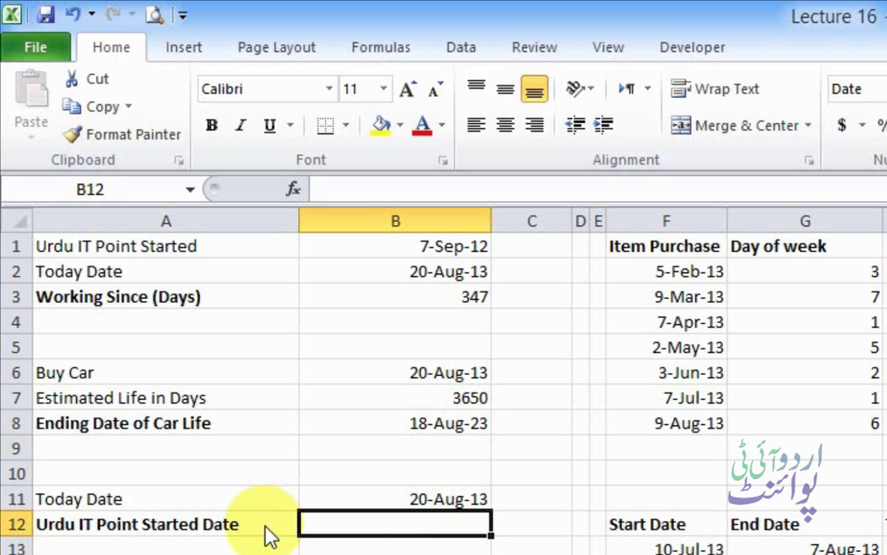
pyautogui.click(399, 302)
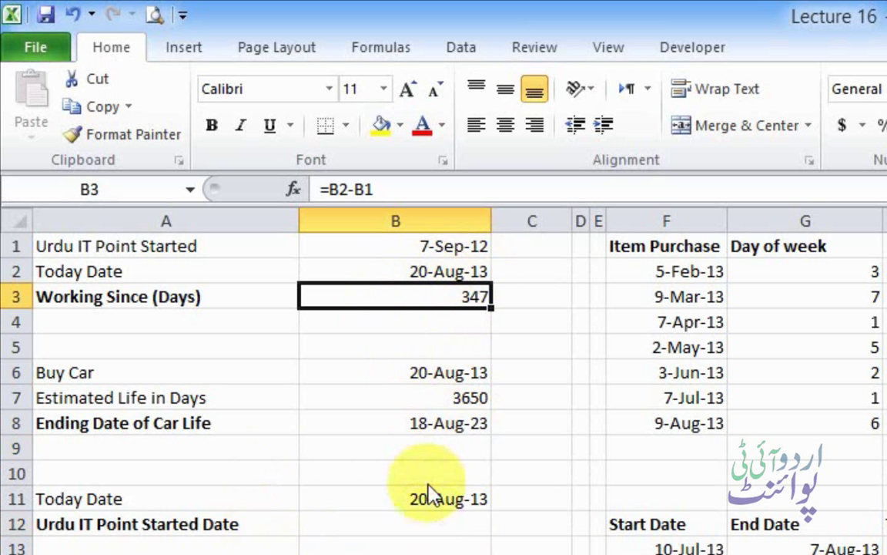
pyautogui.click(451, 525)
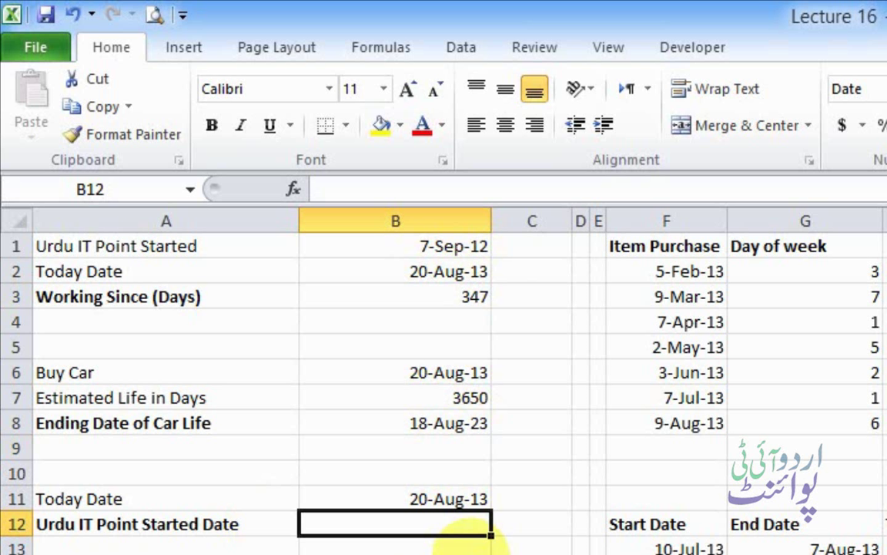
pyautogui.write('=')
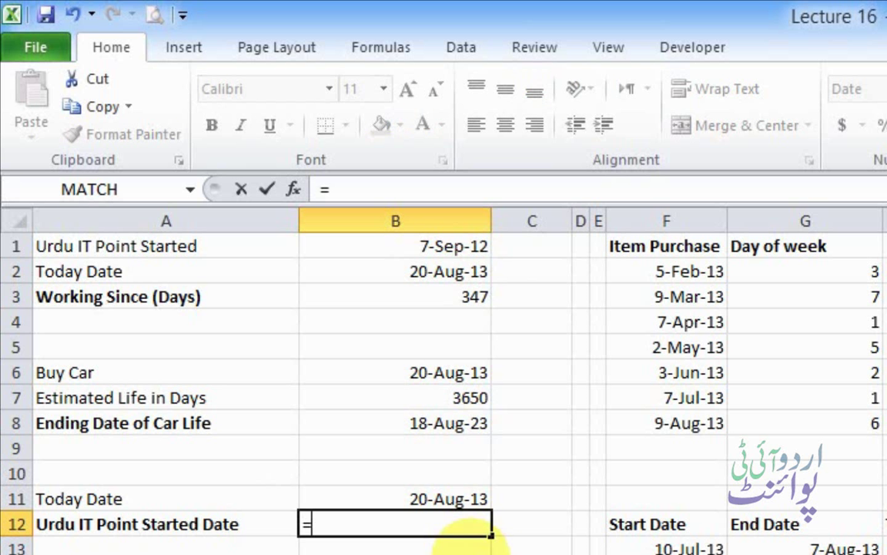
pyautogui.click(447, 500)
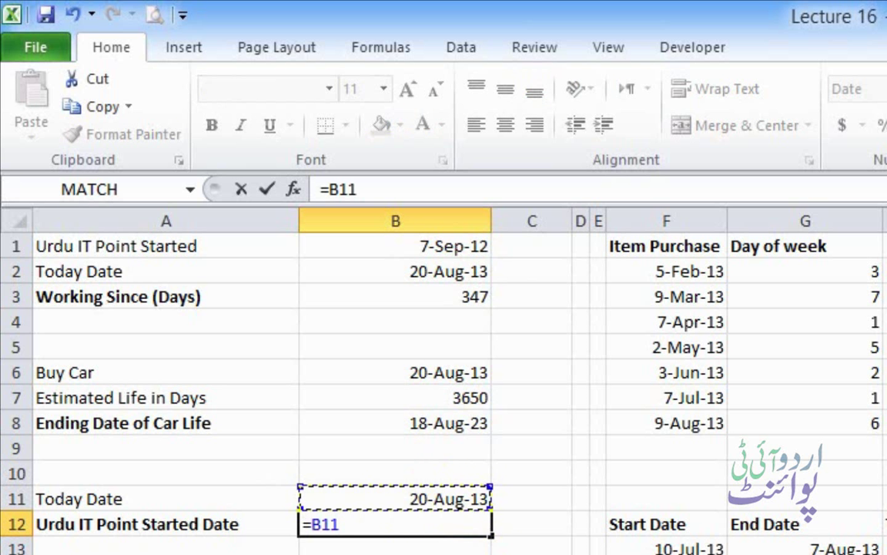
pyautogui.write('-')
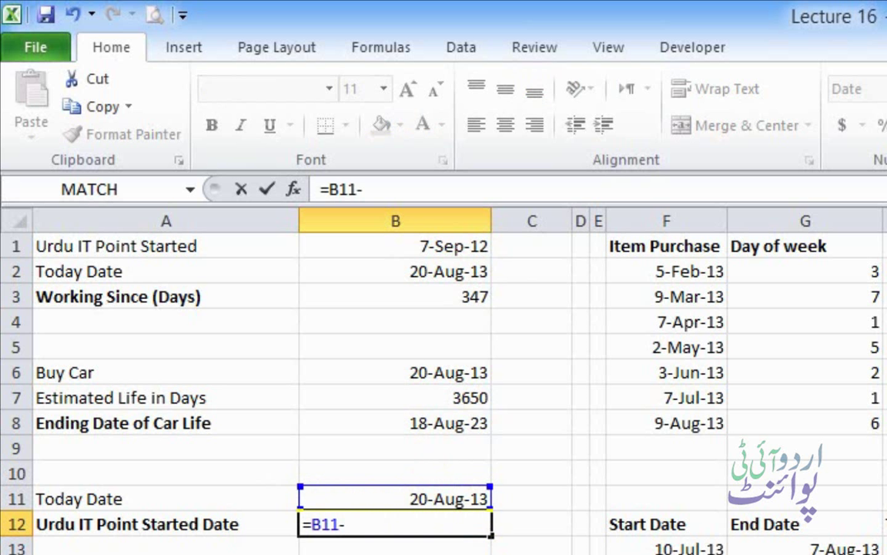
pyautogui.write('347')
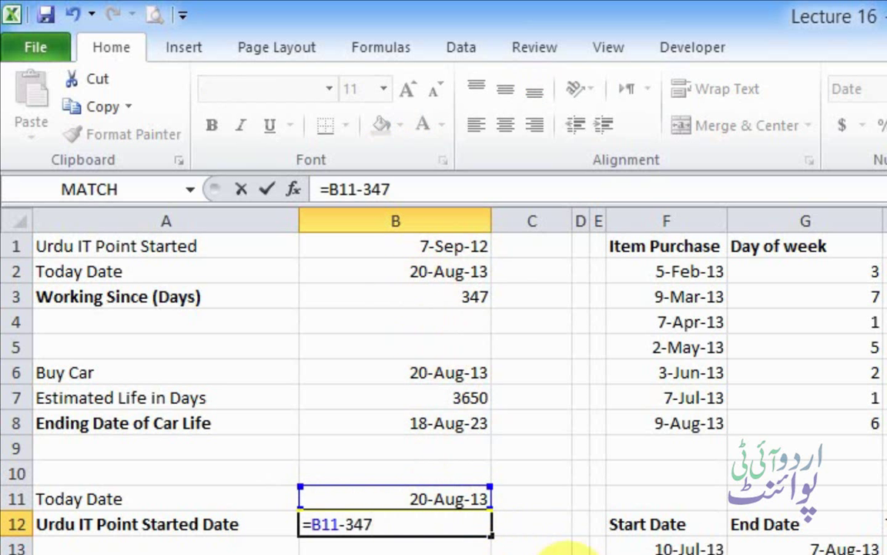
pyautogui.press('Return')
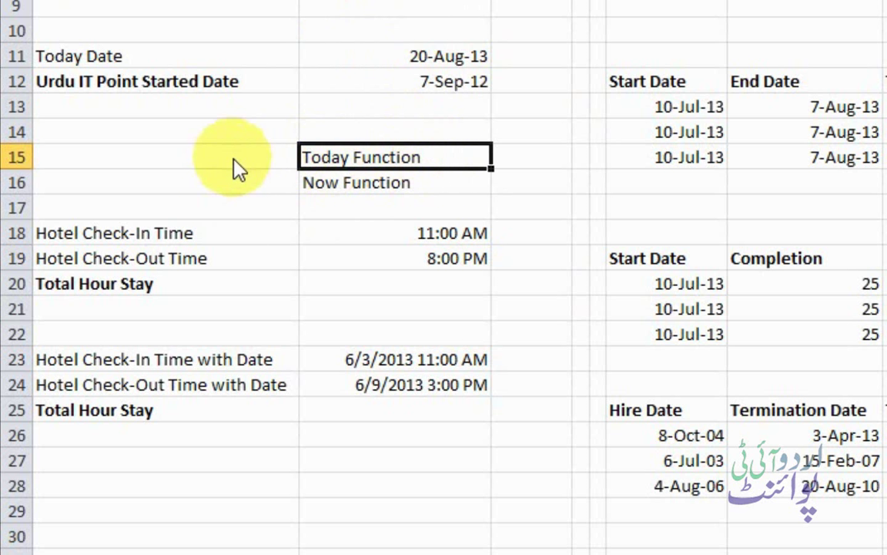
# Step: Overwrite the row-15 Today Function label with =TODAY(), returning 8/20/2013
pyautogui.click(349, 137)
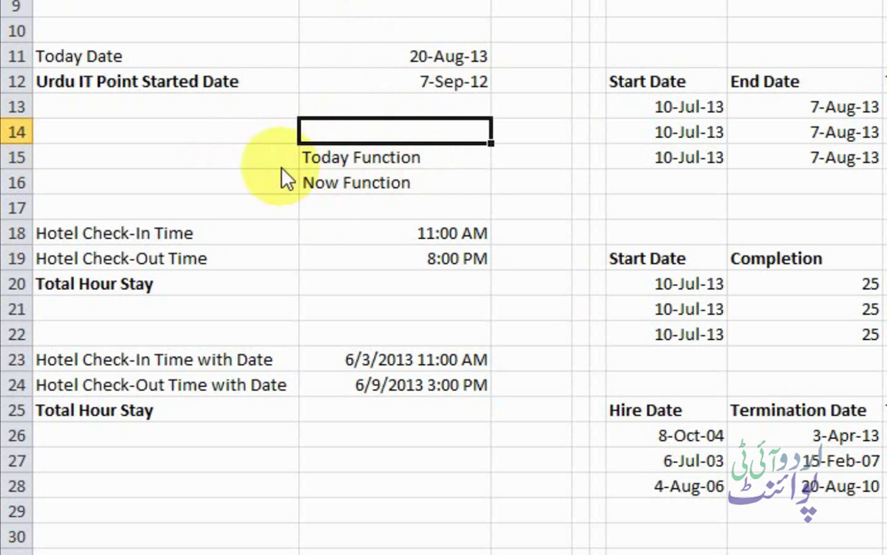
pyautogui.click(335, 159)
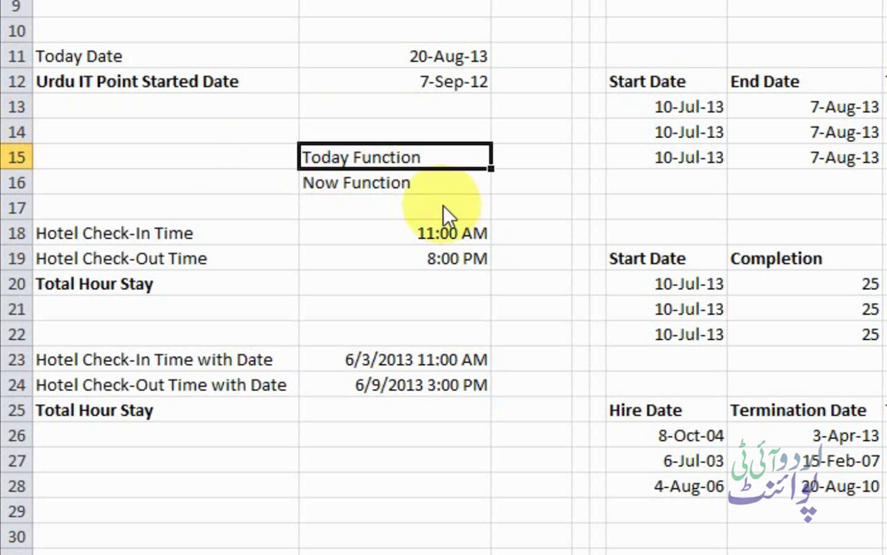
pyautogui.write('=tod')
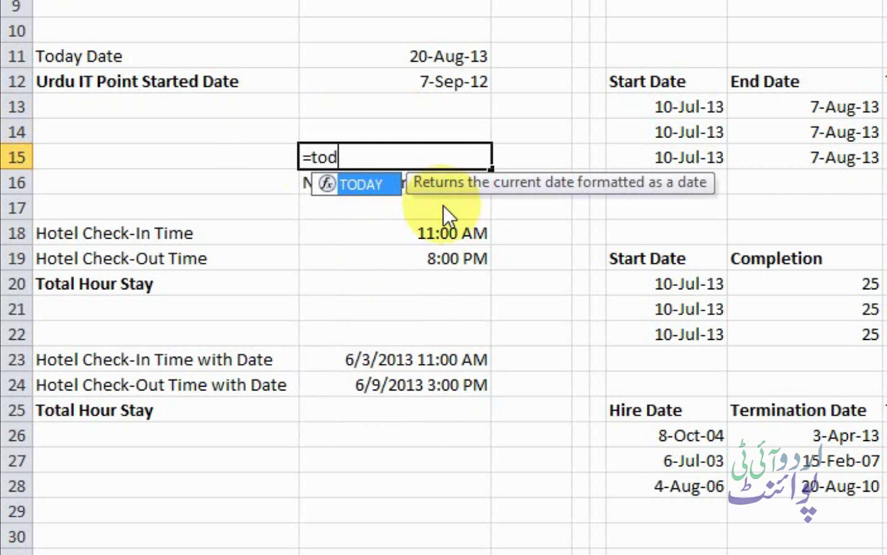
pyautogui.write('ay')
pyautogui.press('Tab')
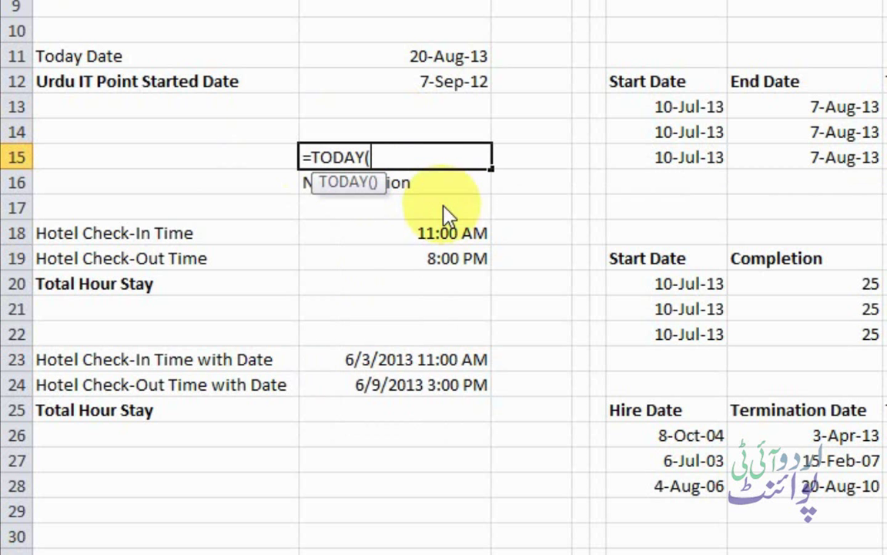
pyautogui.write(')')
pyautogui.press('Return')
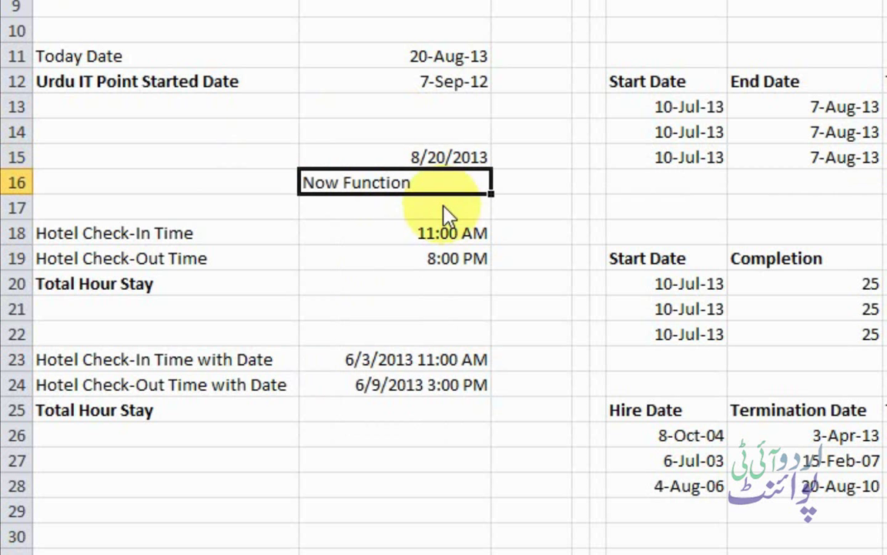
pyautogui.click(485, 163)
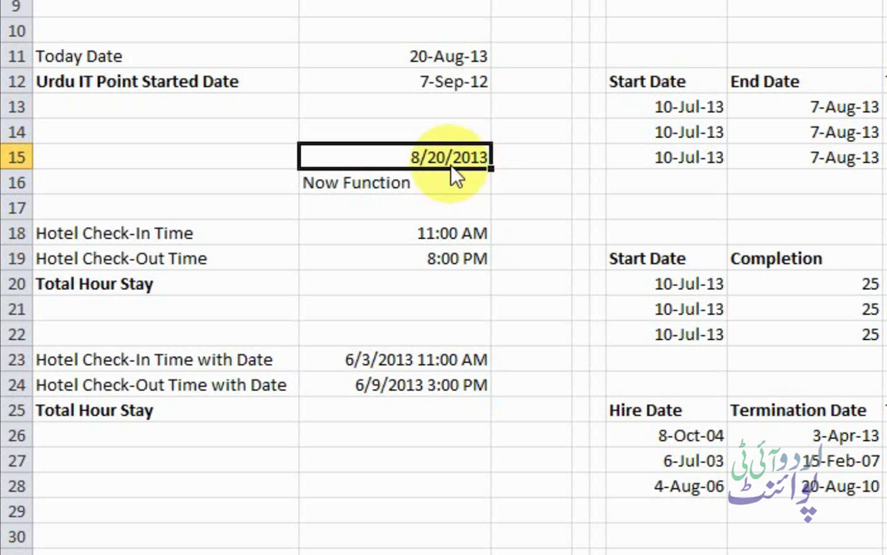
# Step: Format the TODAY date with the 14-Mar-01 date type so it reads 20-Aug-13
pyautogui.rightClick(452, 165)
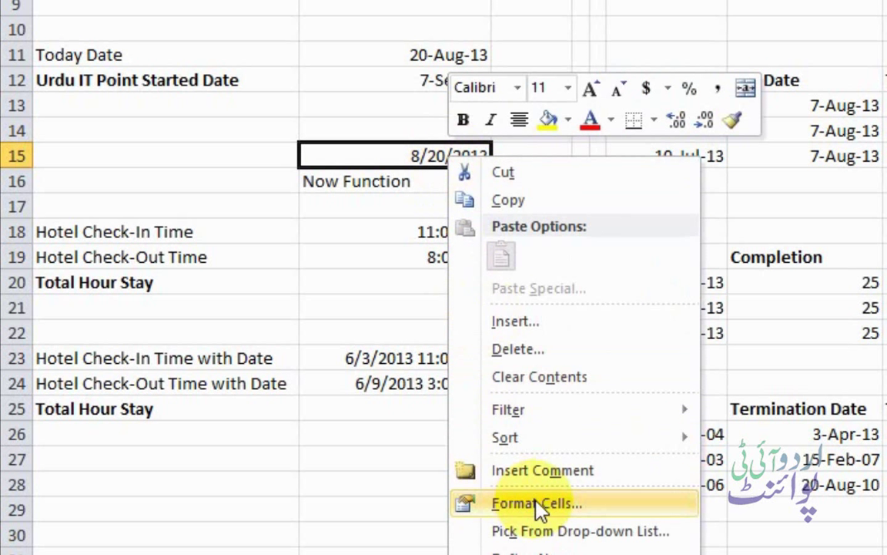
pyautogui.click(541, 509)
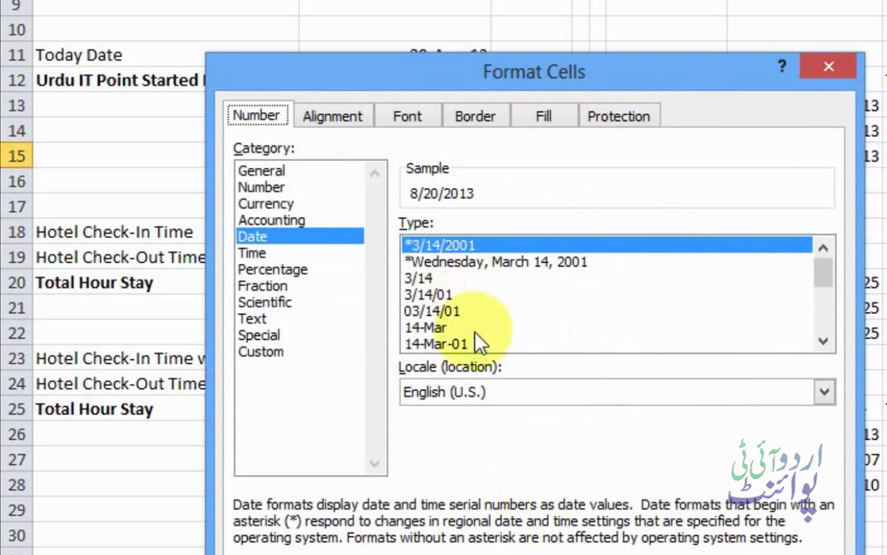
pyautogui.click(436, 344)
pyautogui.moveTo(590, 68); pyautogui.dragTo(885, 1)
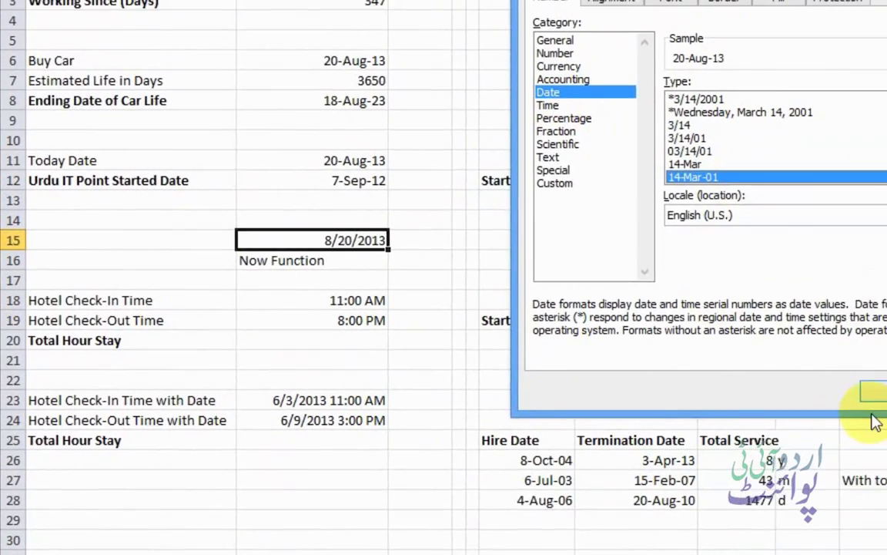
pyautogui.click(866, 393)
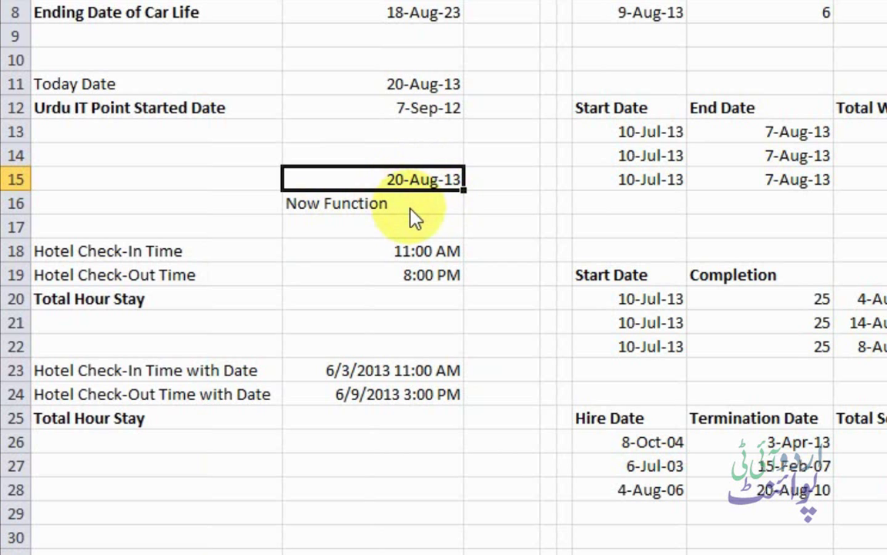
# Step: Enter =now() in row 16 to show 8/20/2013 0:53 and compare it with TODAY
pyautogui.click(412, 209)
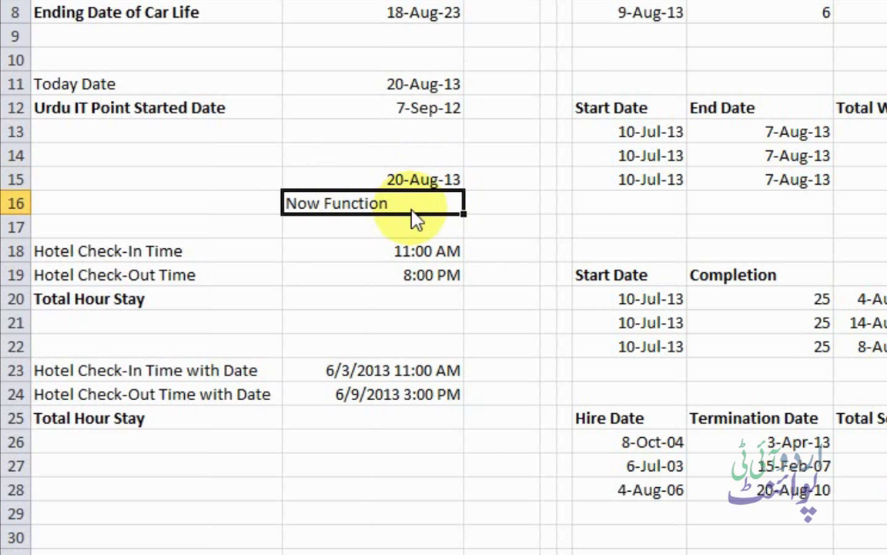
pyautogui.write('=')
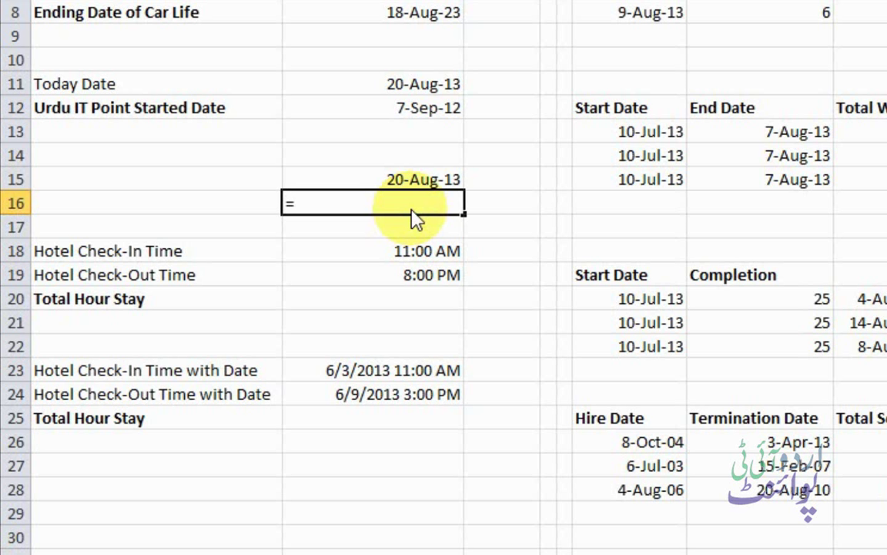
pyautogui.write('now()')
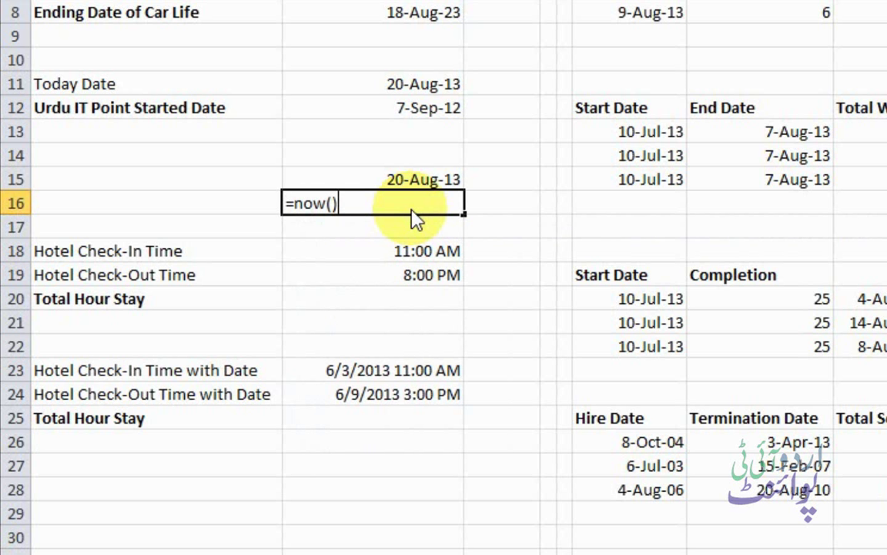
pyautogui.press('Return')
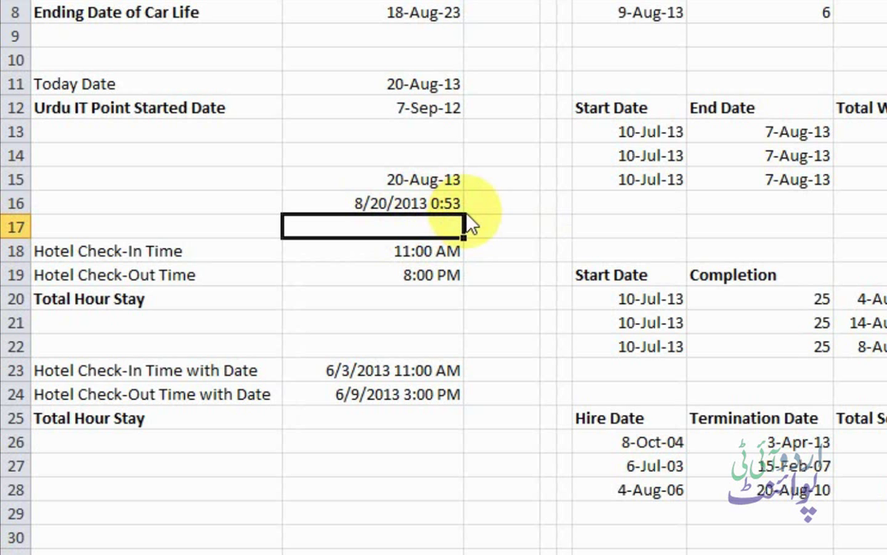
pyautogui.click(398, 211)
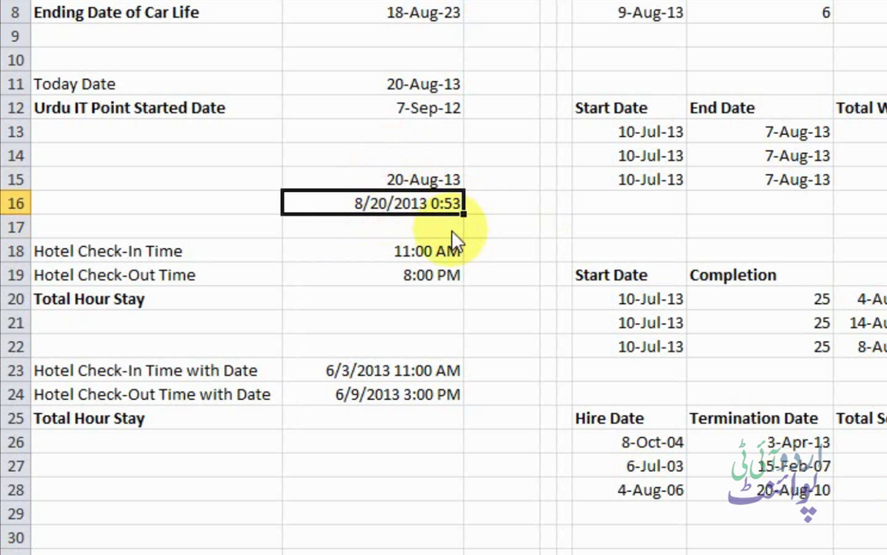
pyautogui.click(444, 185)
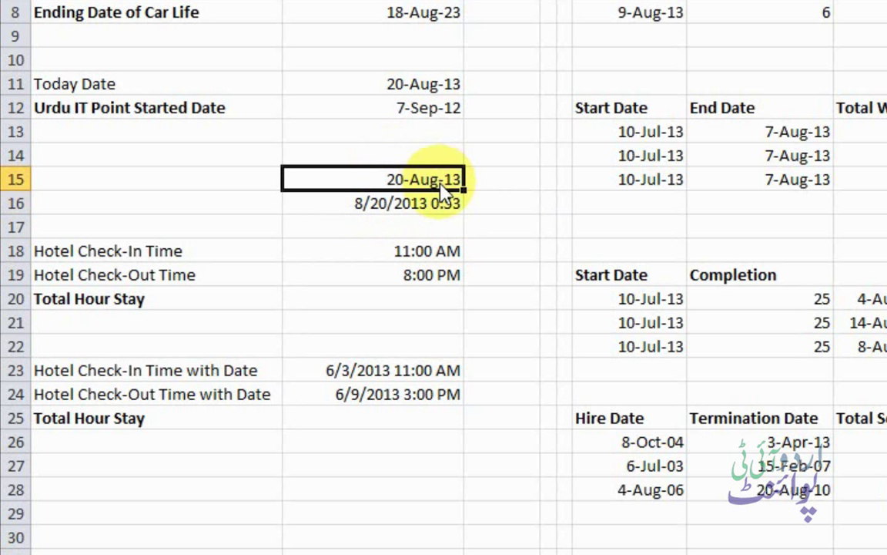
# Step: Review the empty Total Hour Stay cell and the 11:00 AM and 8:00 PM times
pyautogui.click(416, 298)
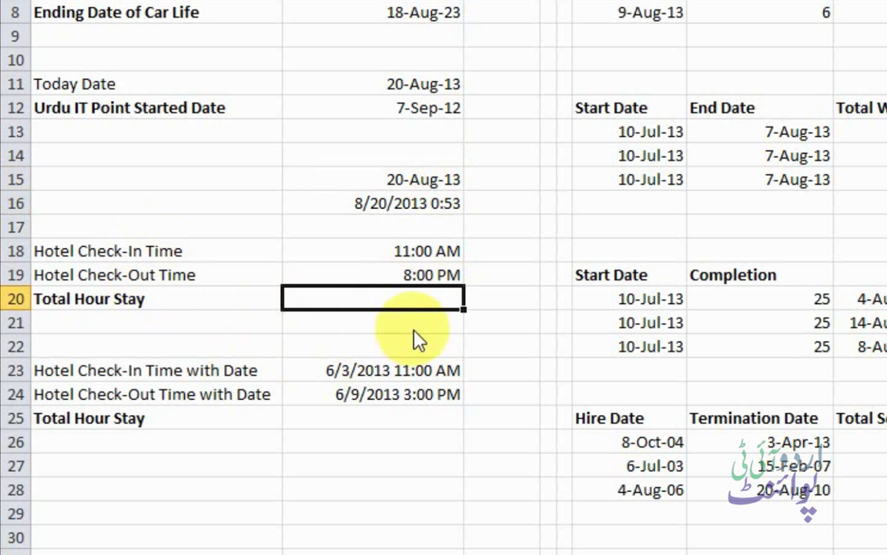
pyautogui.click(421, 254)
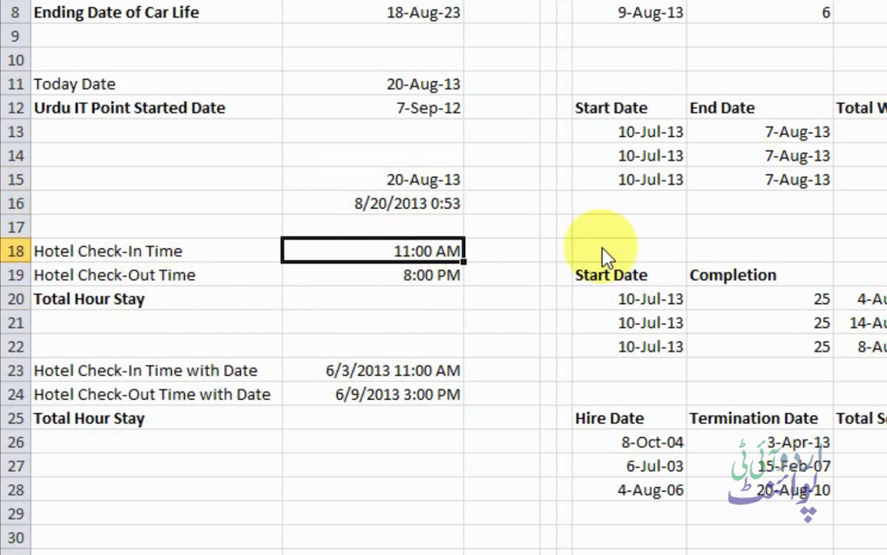
pyautogui.click(437, 276)
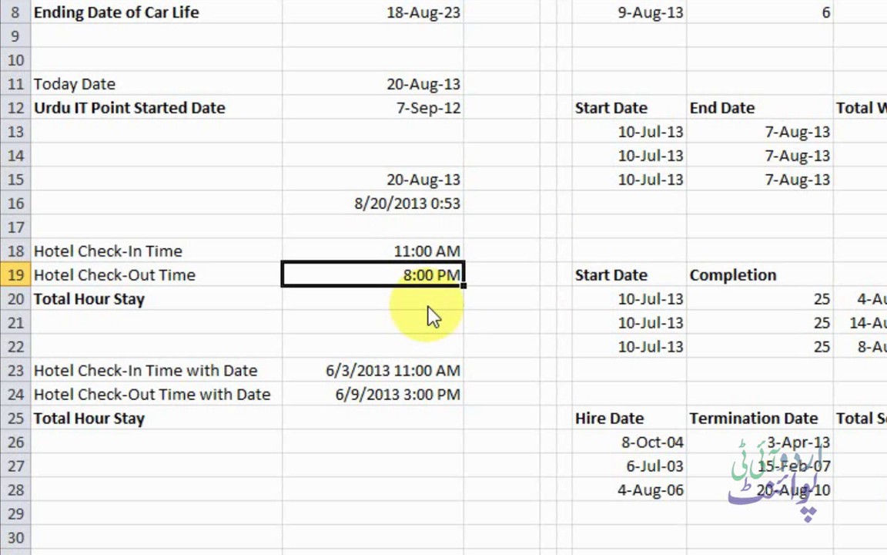
# Step: Enter =B19-B18 in Total Hour Stay, giving 9:00 AM
pyautogui.click(429, 306)
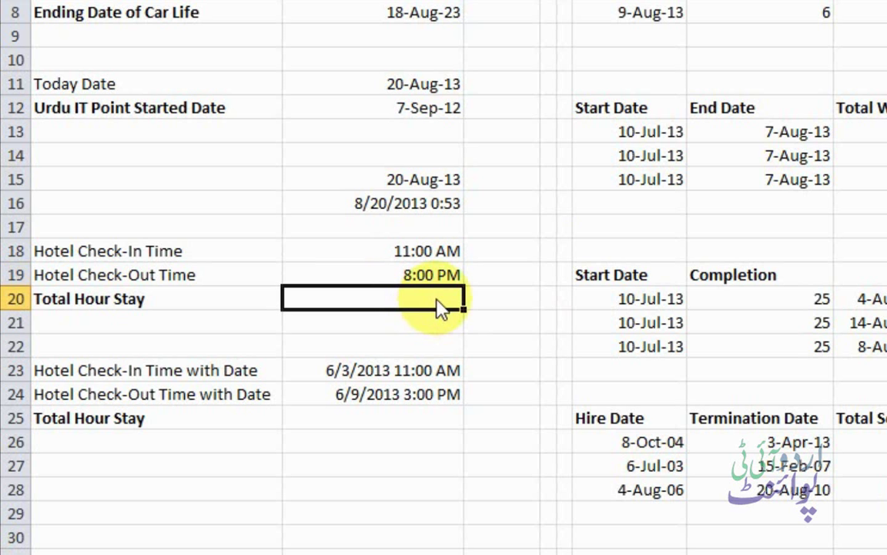
pyautogui.write('=')
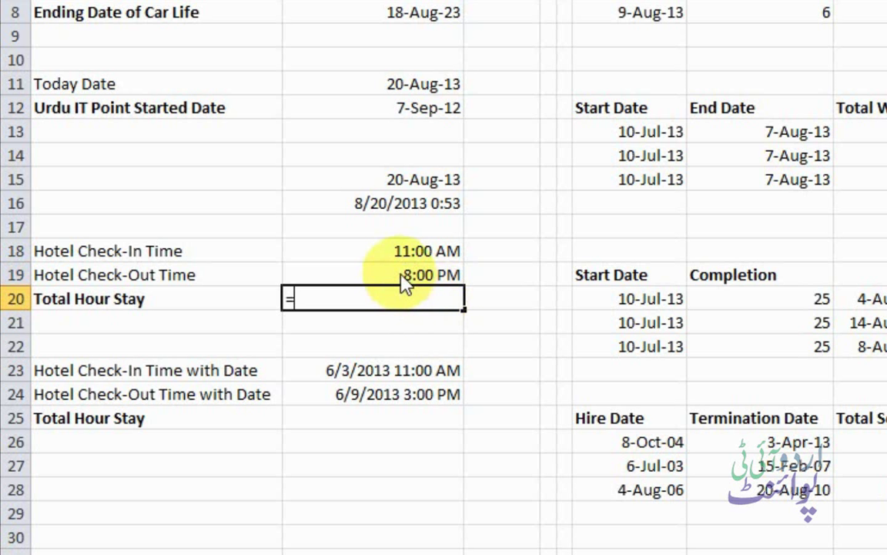
pyautogui.click(402, 282)
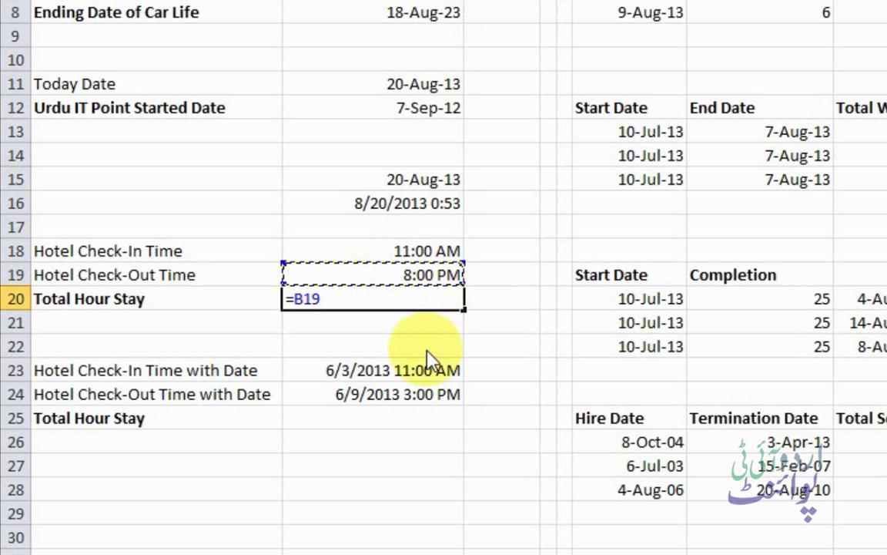
pyautogui.write('-')
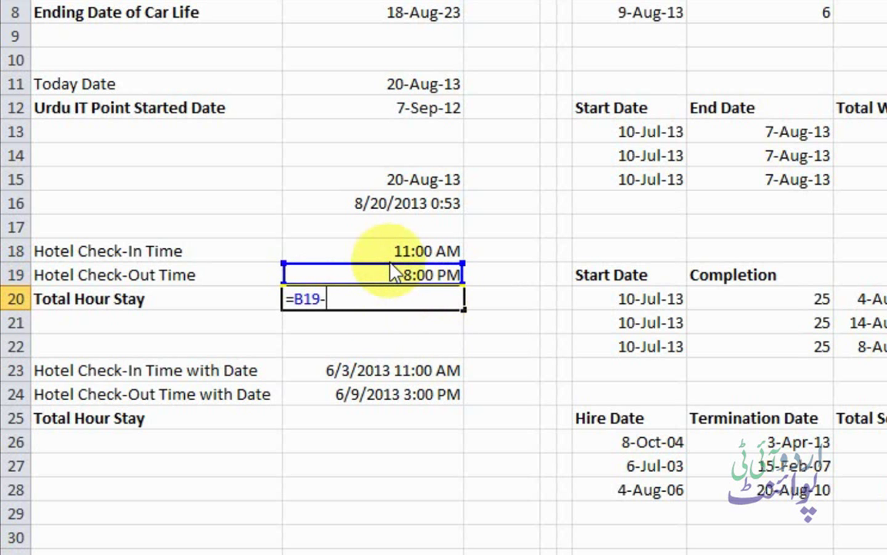
pyautogui.click(389, 250)
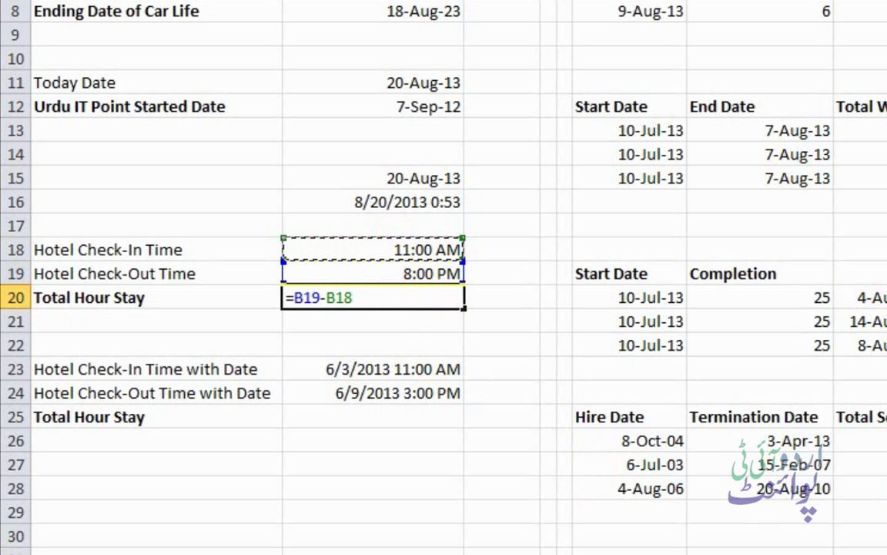
pyautogui.press('Return')
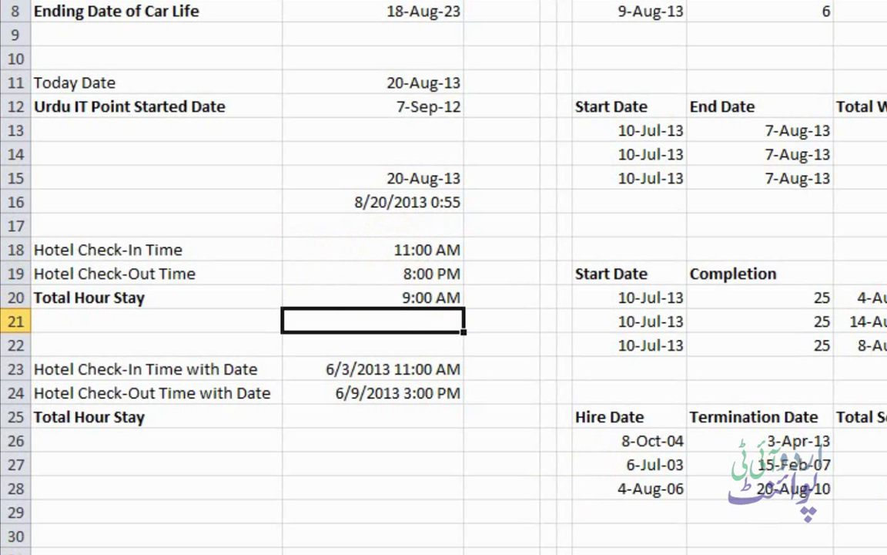
pyautogui.click(428, 298)
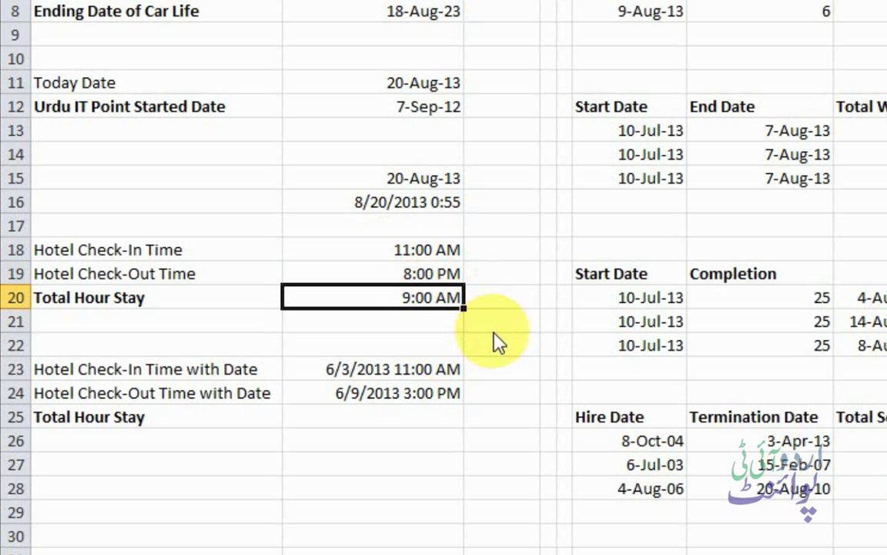
# Step: Apply the 13:30 time format to Total Hour Stay so it reads 9:00
pyautogui.rightClick(365, 311)
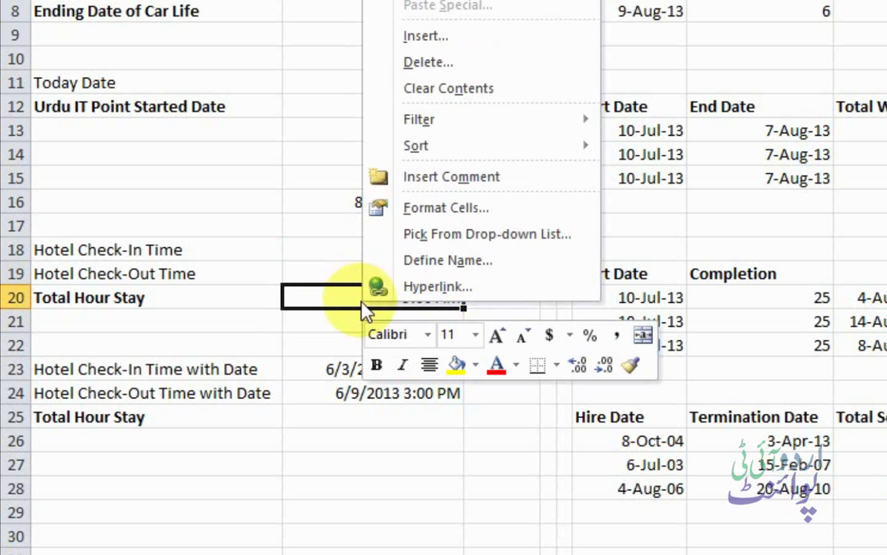
pyautogui.click(388, 209)
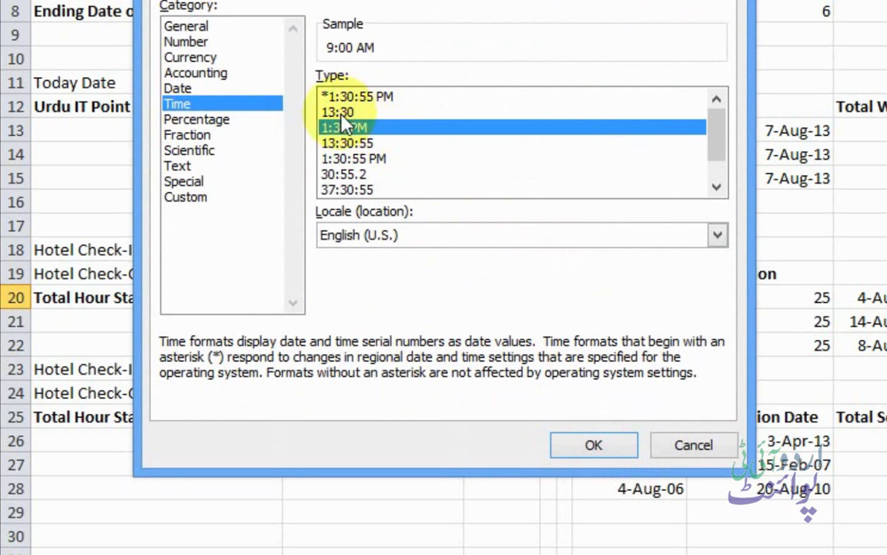
pyautogui.click(333, 113)
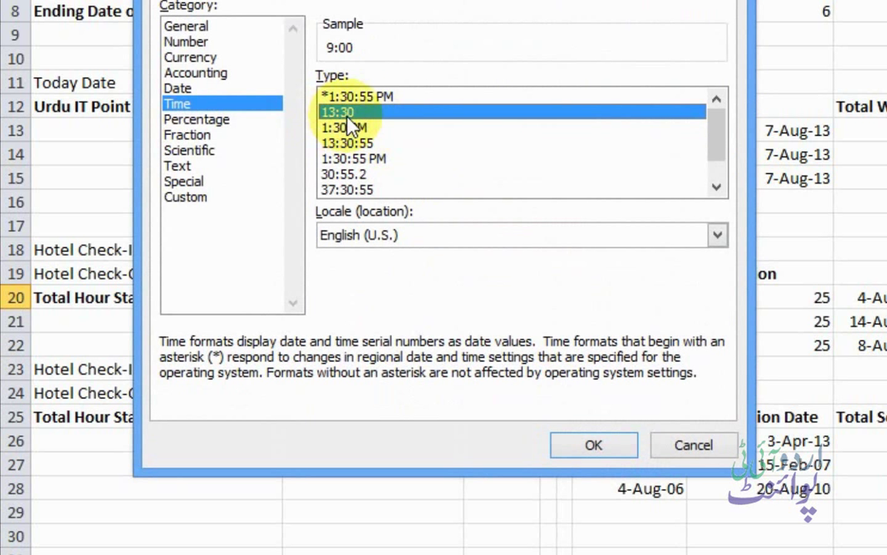
pyautogui.click(593, 445)
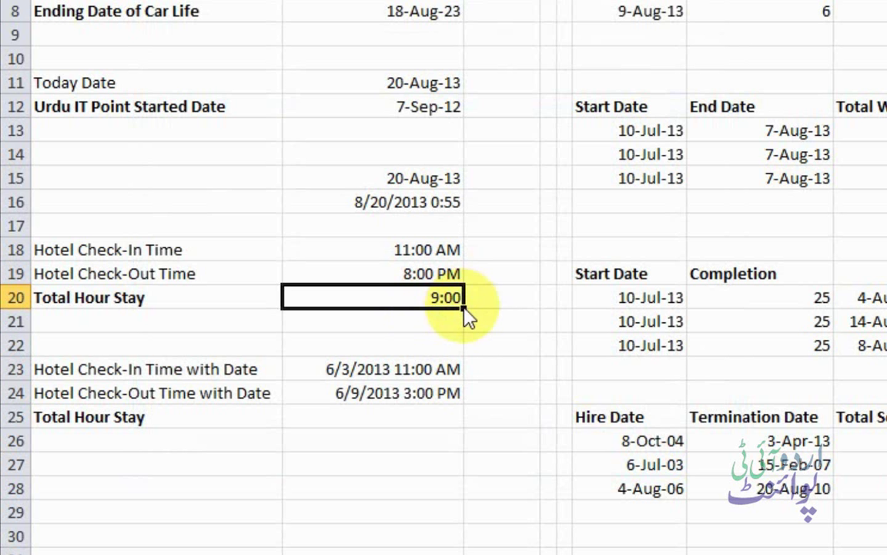
# Step: Change check-in from 11:00 AM to 10:00 AM, making Total Hour Stay 10:00
pyautogui.click(385, 254)
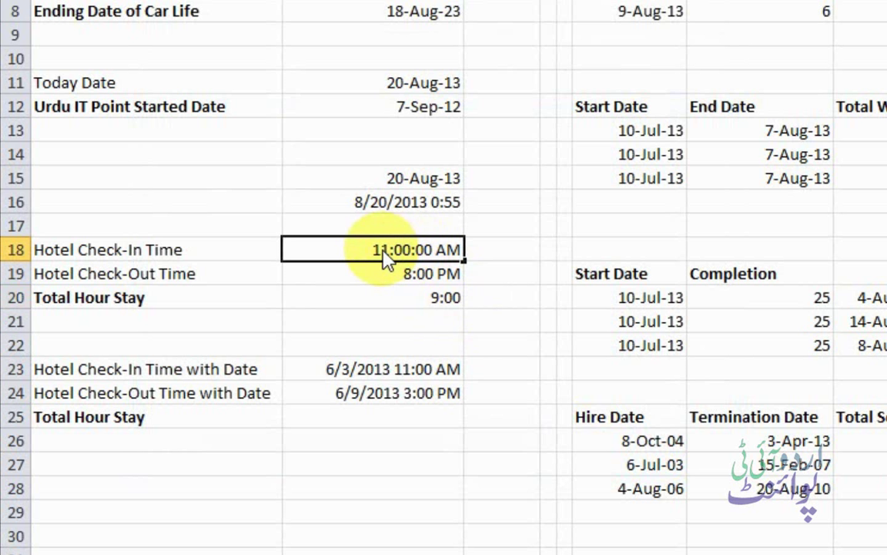
pyautogui.press('BackSpace')
pyautogui.write('0')
pyautogui.hotkey('ctrl', 'Return')
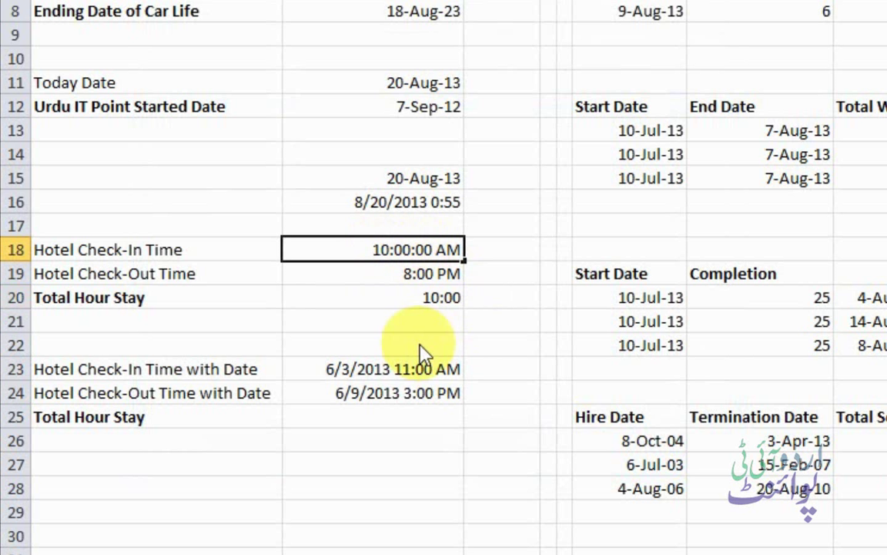
pyautogui.press('Return')
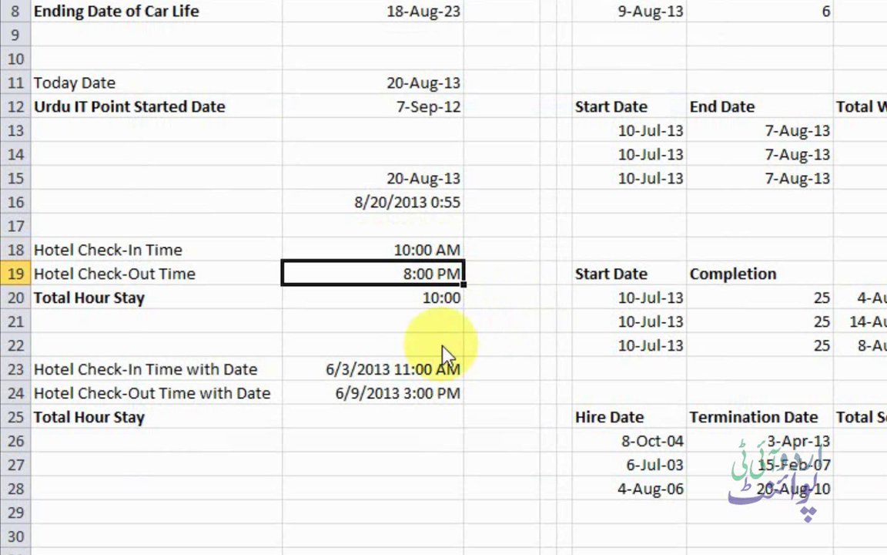
pyautogui.click(386, 419)
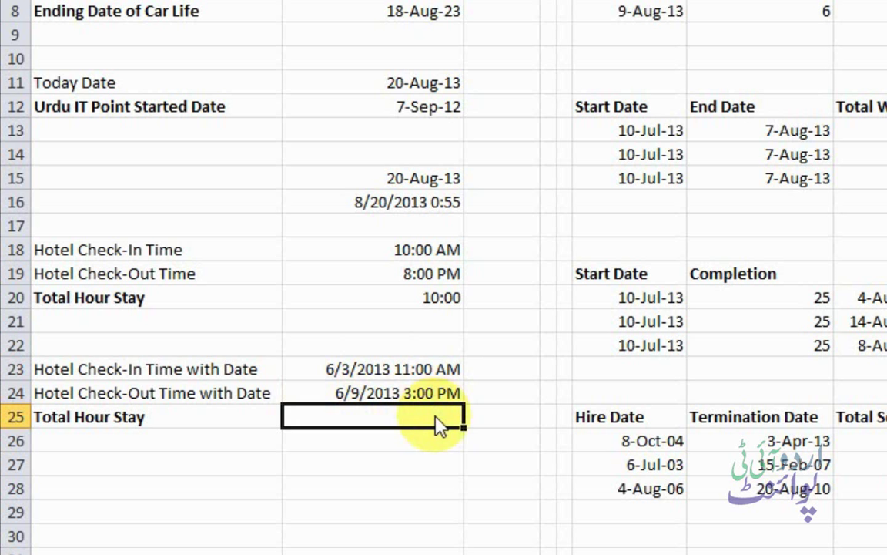
# Step: Enter =B24-B23 in B25 to get the second Total Hour Stay of 6.166666667 days
pyautogui.write('=')
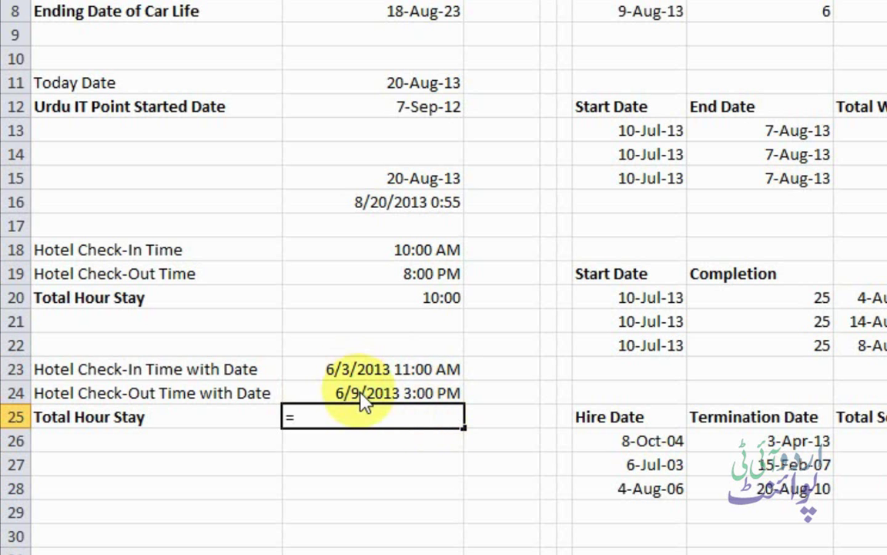
pyautogui.click(363, 394)
pyautogui.write('-')
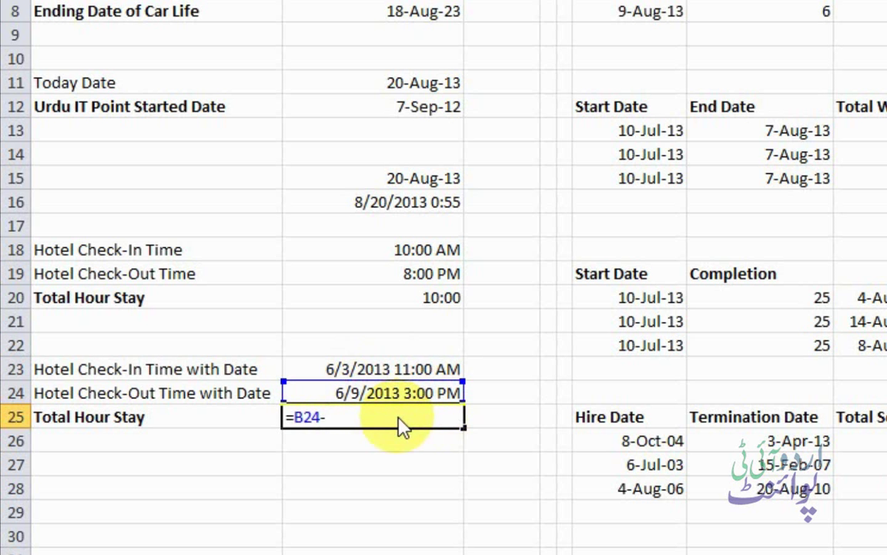
pyautogui.press('Up')
pyautogui.press('Up')
pyautogui.press('Return')
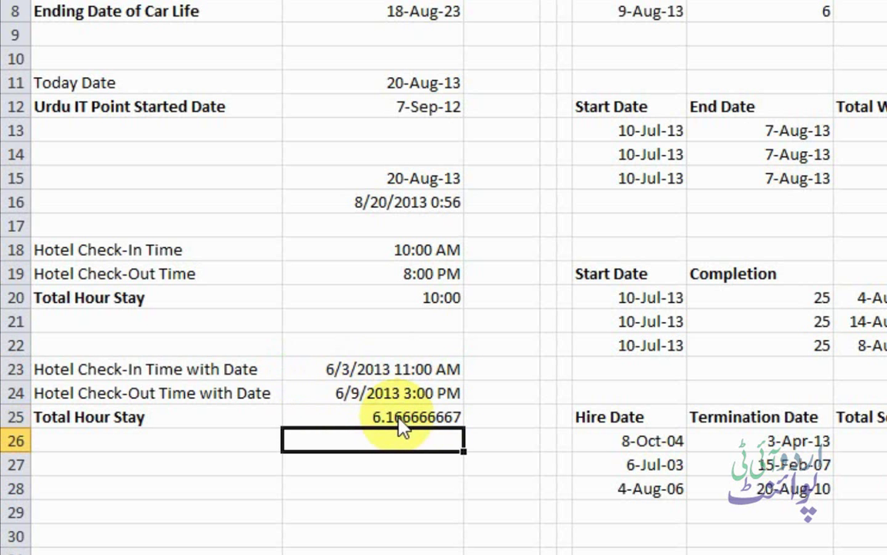
pyautogui.click(401, 421)
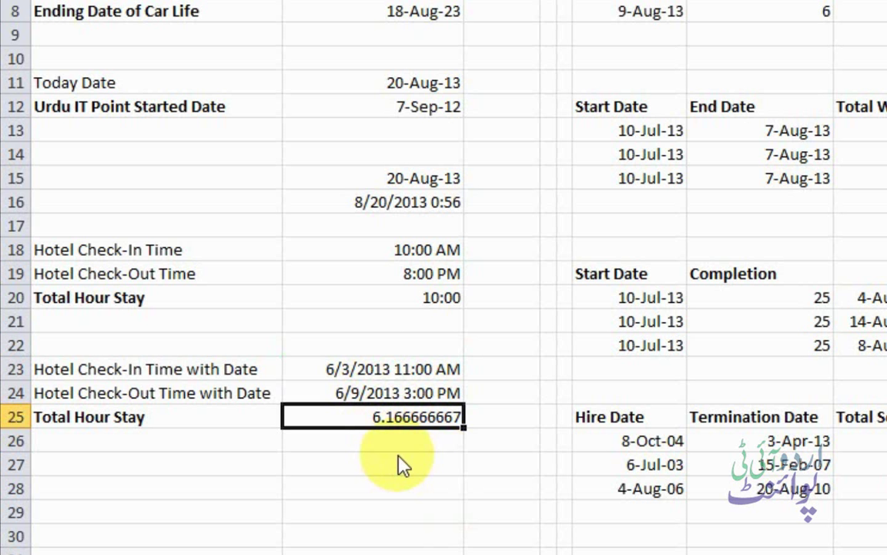
# Step: Format B25 with the 37:30:55 elapsed-time type so it reads 148:00:00
pyautogui.rightClick(364, 428)
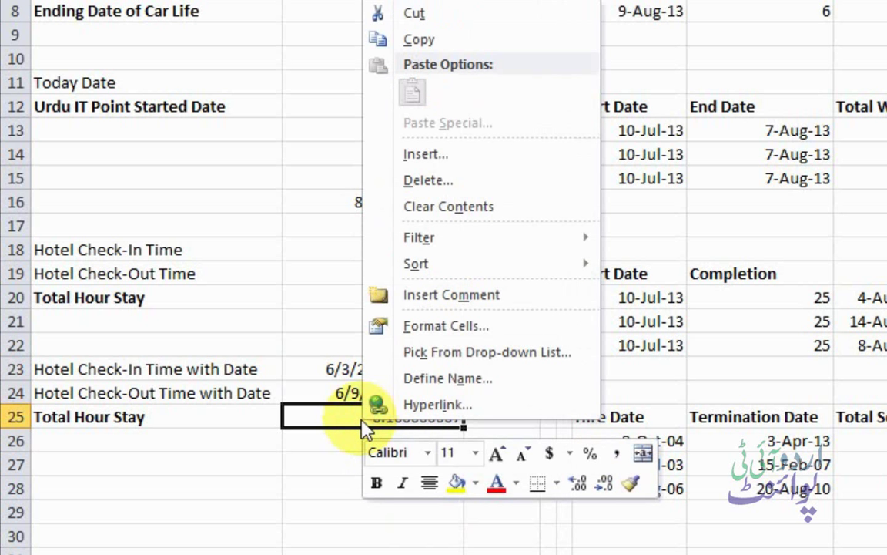
pyautogui.click(439, 326)
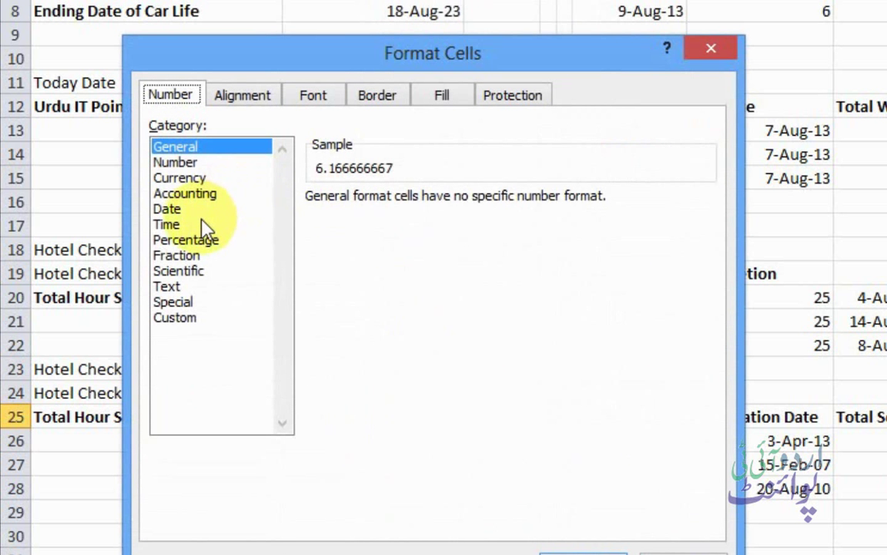
pyautogui.click(208, 225)
pyautogui.moveTo(347, 55); pyautogui.dragTo(886, 21)
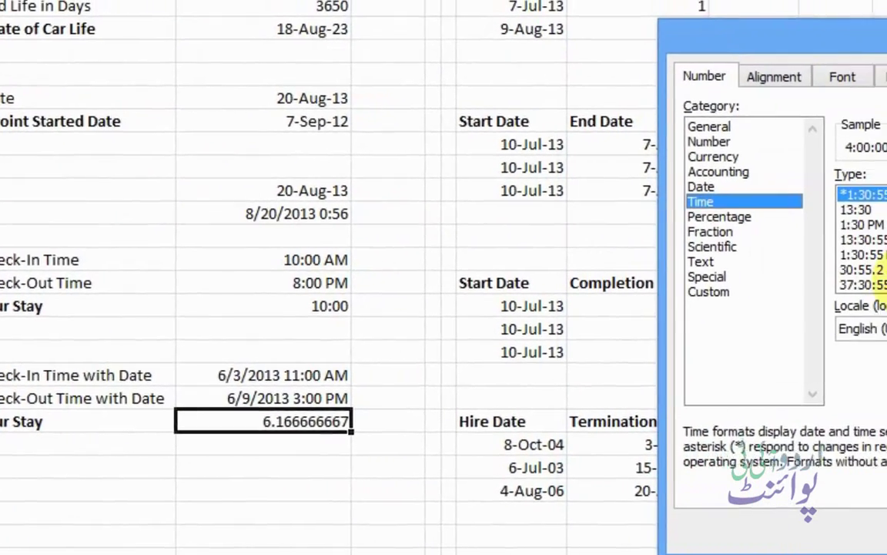
pyautogui.click(689, 297)
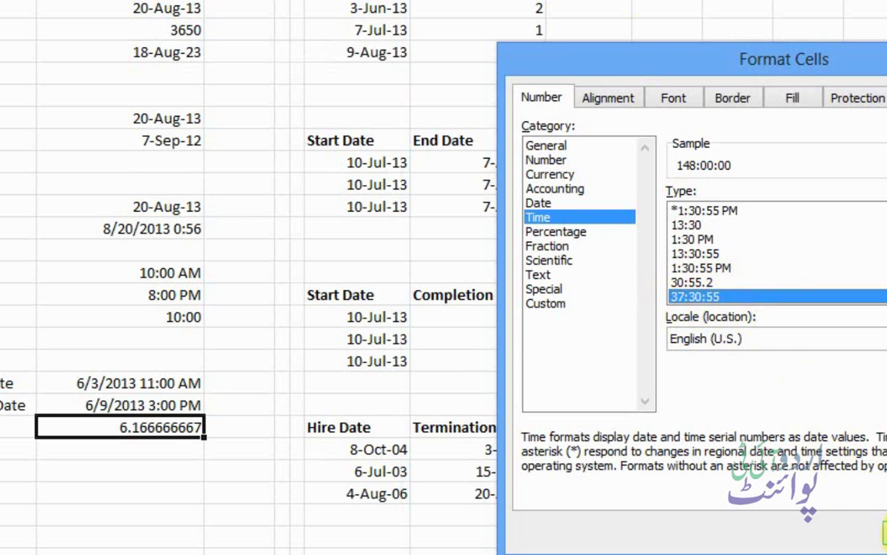
pyautogui.click(884, 532)
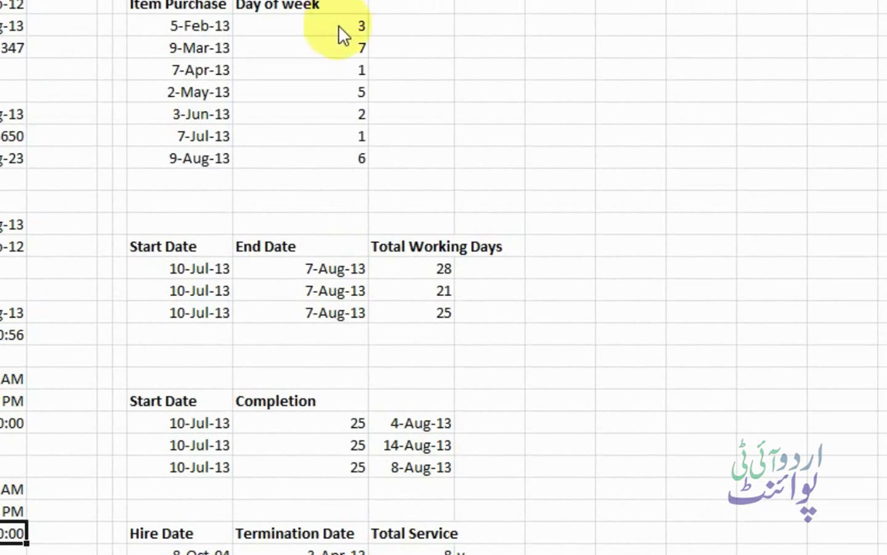
pyautogui.click(275, 77)
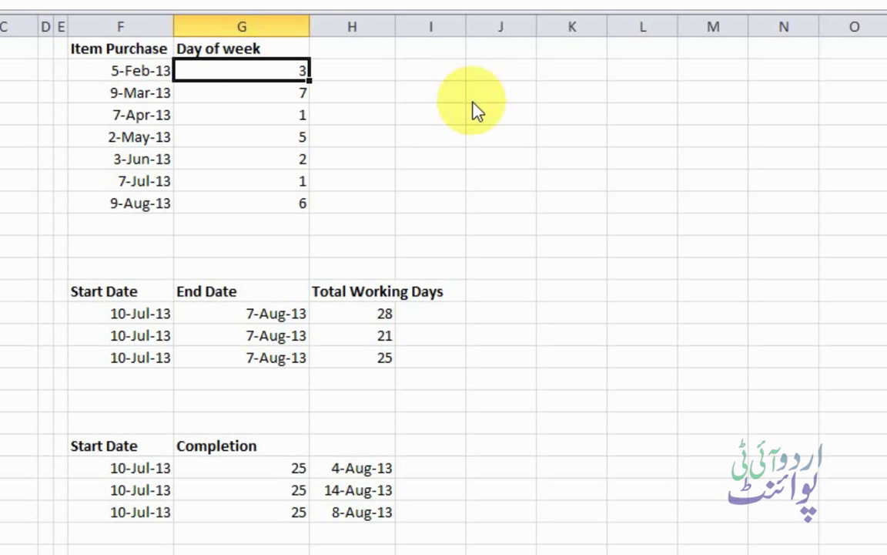
# Step: Enter =WEEKDAY(F2) in G2, returning 3 for the 5-Feb-13 purchase
pyautogui.write('=')
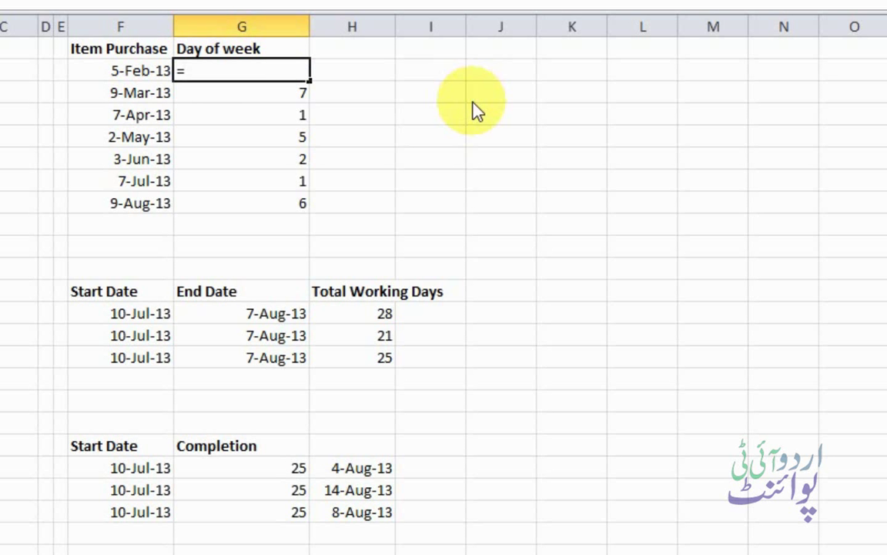
pyautogui.write('w')
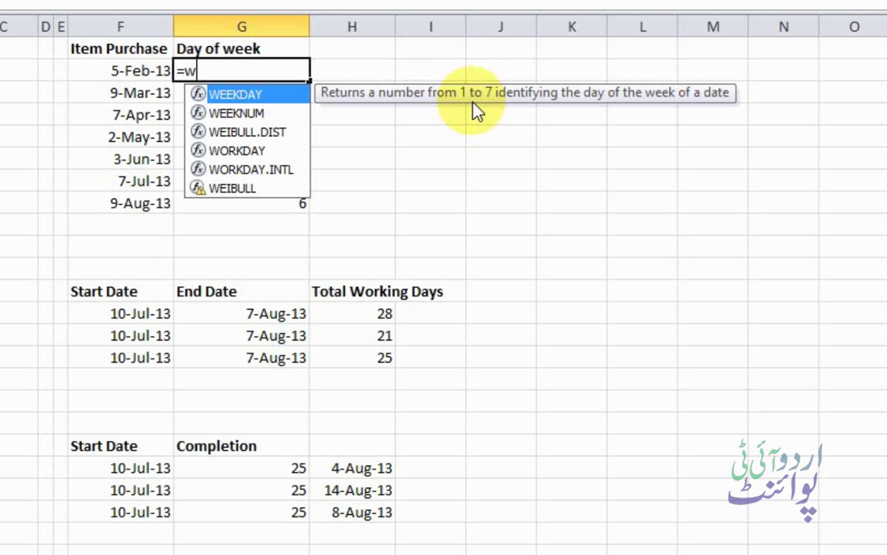
pyautogui.press('Tab')
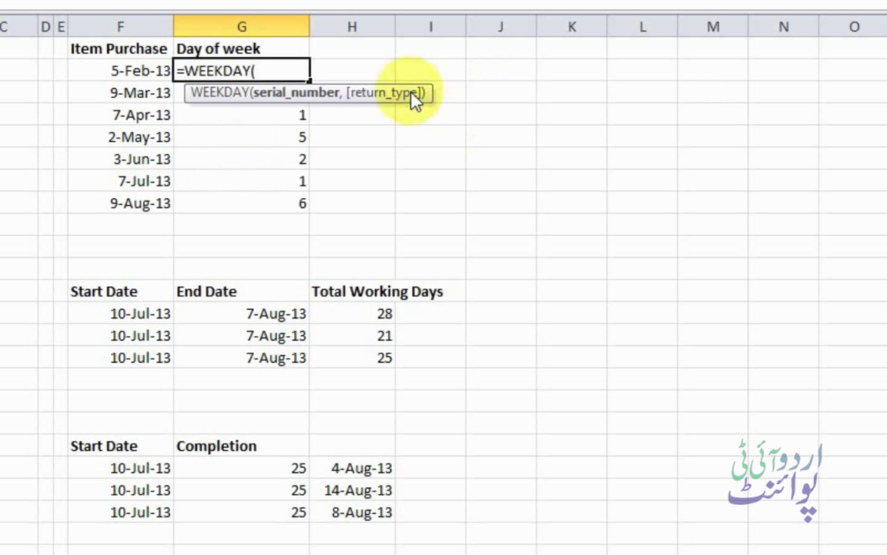
pyautogui.click(142, 79)
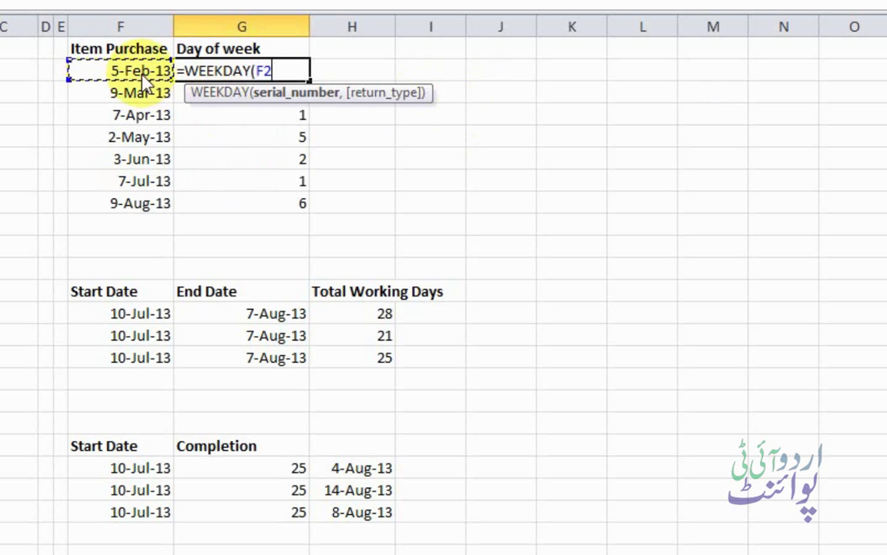
pyautogui.press('Return')
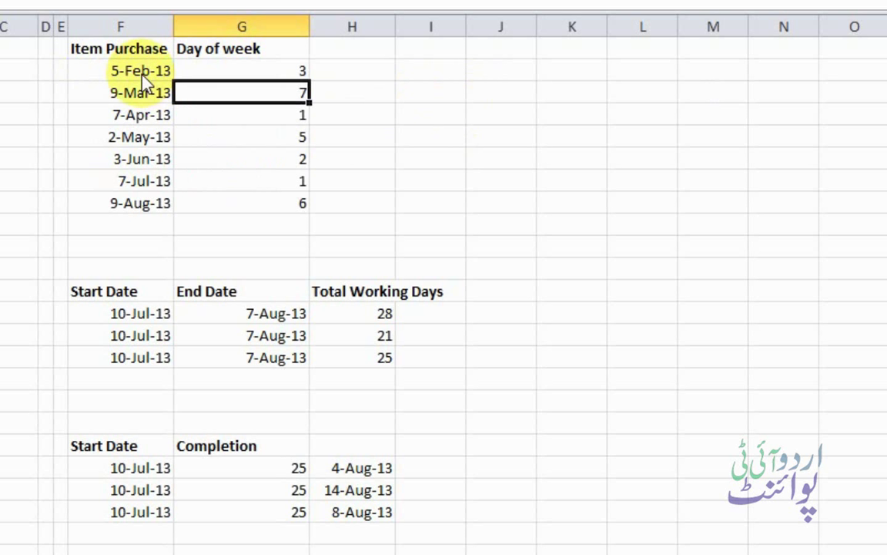
pyautogui.press('Up')
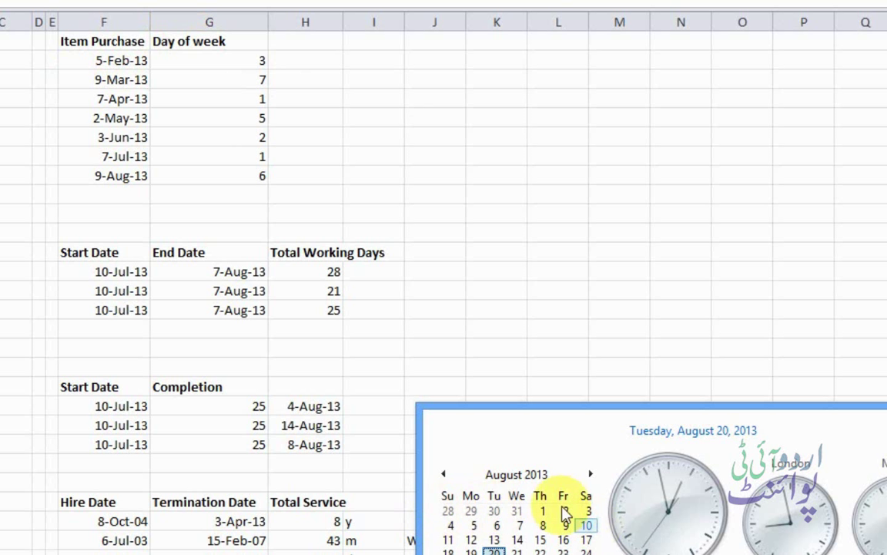
pyautogui.click(220, 69)
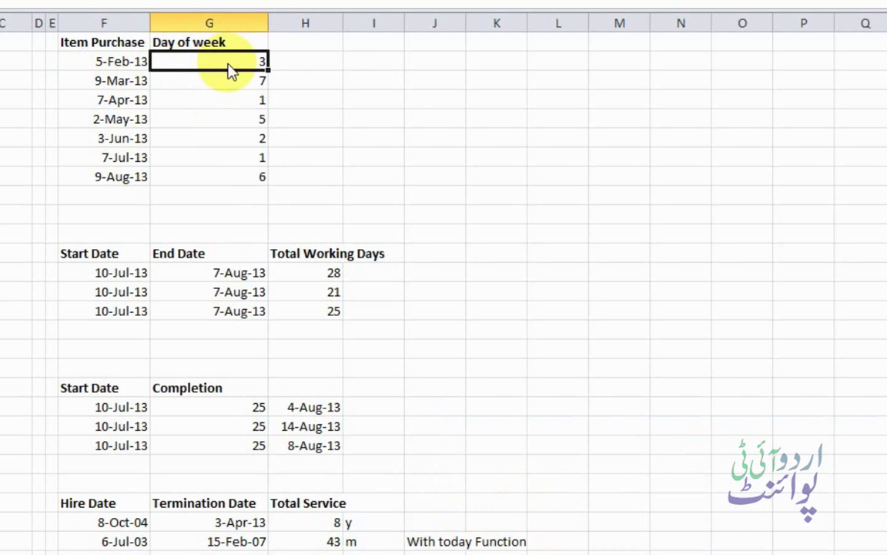
pyautogui.rightClick(228, 64)
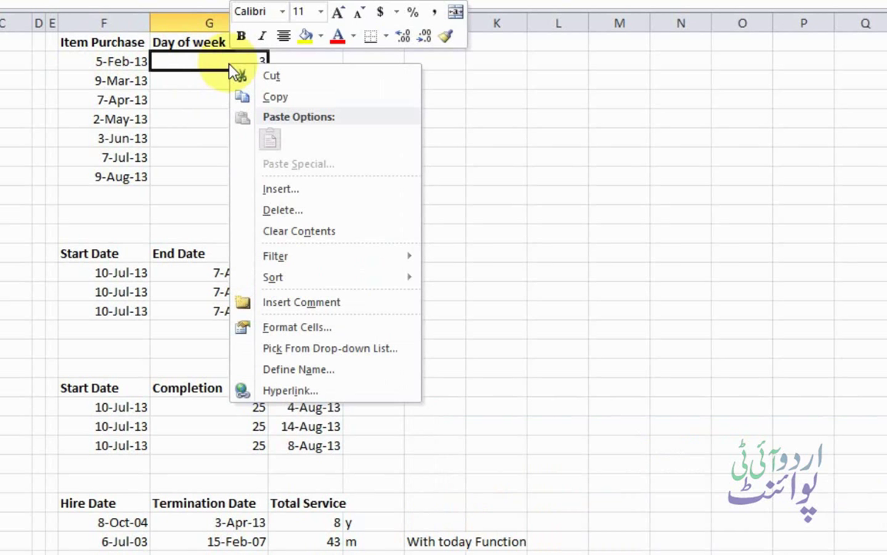
pyautogui.click(352, 339)
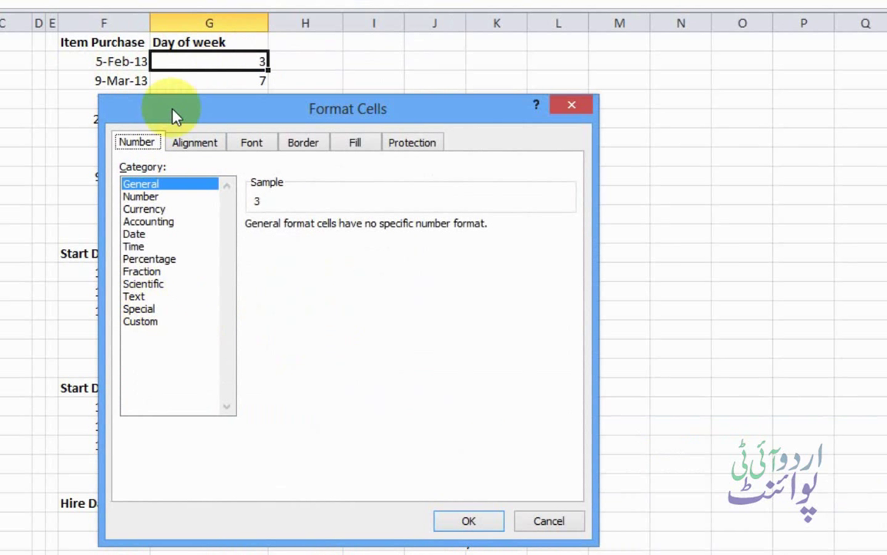
pyautogui.moveTo(173, 115); pyautogui.dragTo(429, 134)
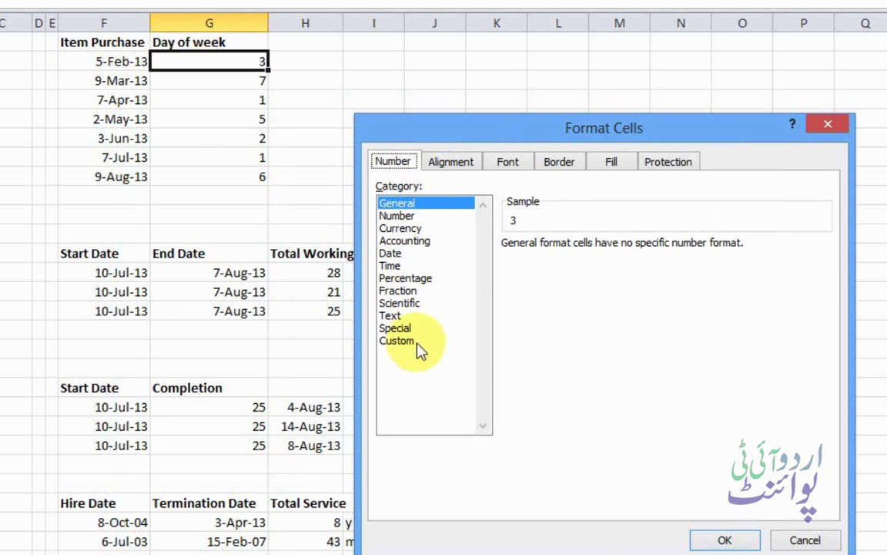
pyautogui.click(408, 341)
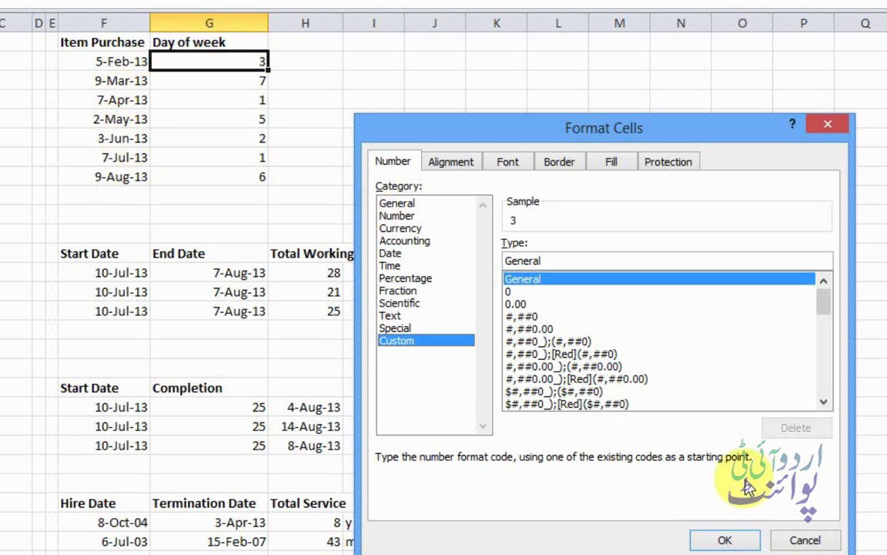
pyautogui.click(799, 541)
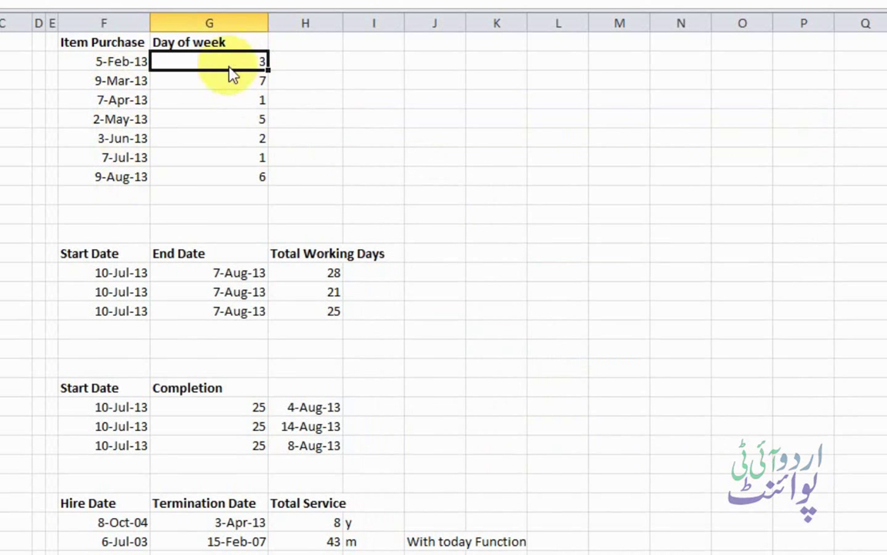
# Step: Apply the custom number format dddd to G2:G8 so weekdays show as full names
pyautogui.rightClick(231, 62)
pyautogui.click(198, 65)
pyautogui.moveTo(204, 65); pyautogui.dragTo(215, 179)
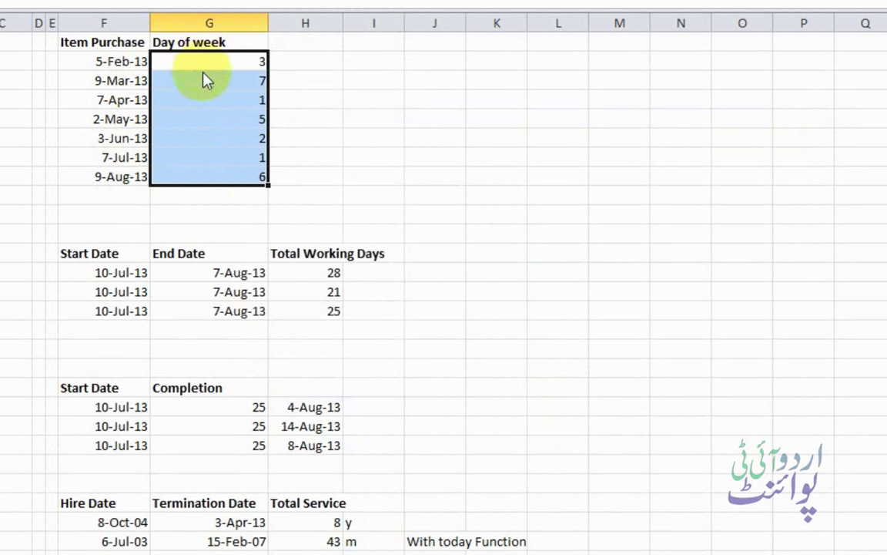
pyautogui.rightClick(211, 159)
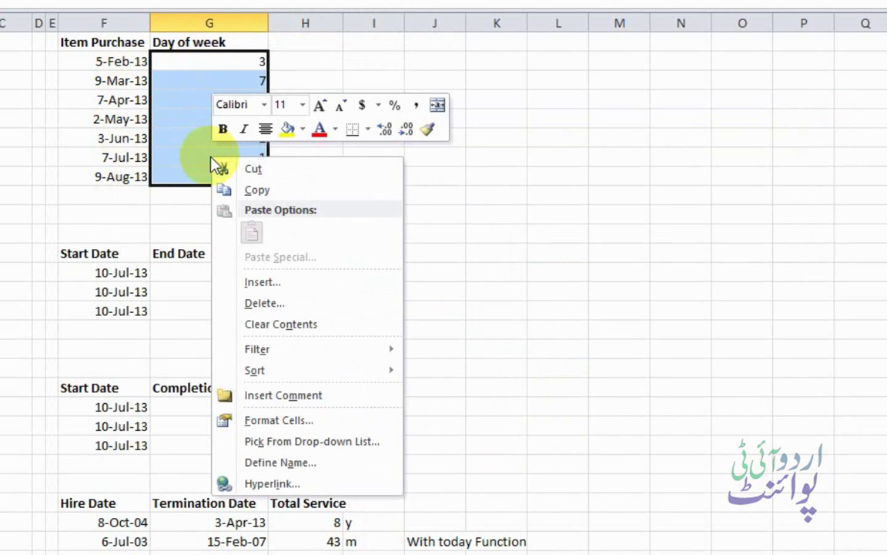
pyautogui.click(308, 422)
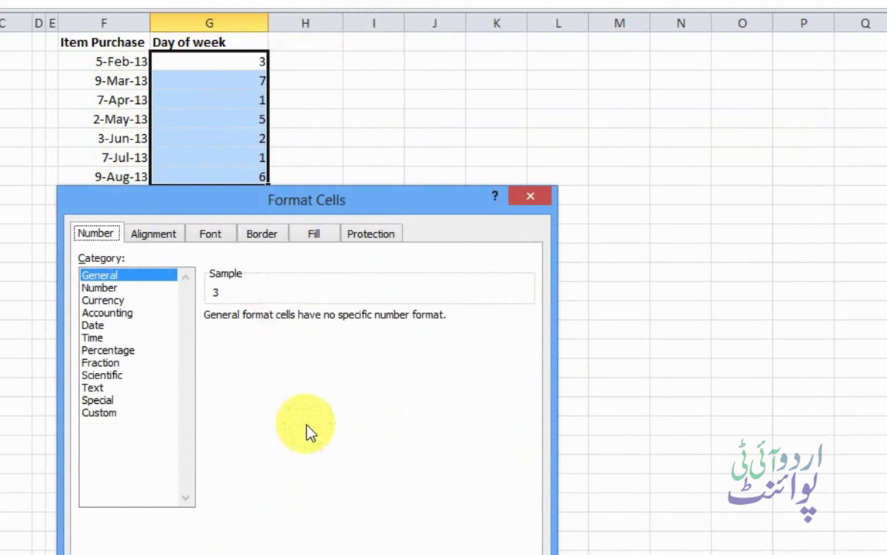
pyautogui.click(131, 414)
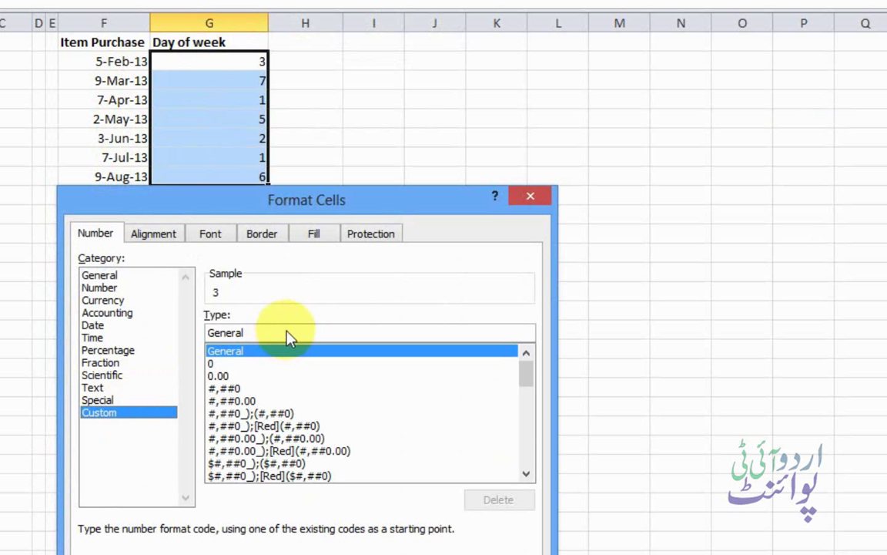
pyautogui.moveTo(286, 334); pyautogui.dragTo(203, 333)
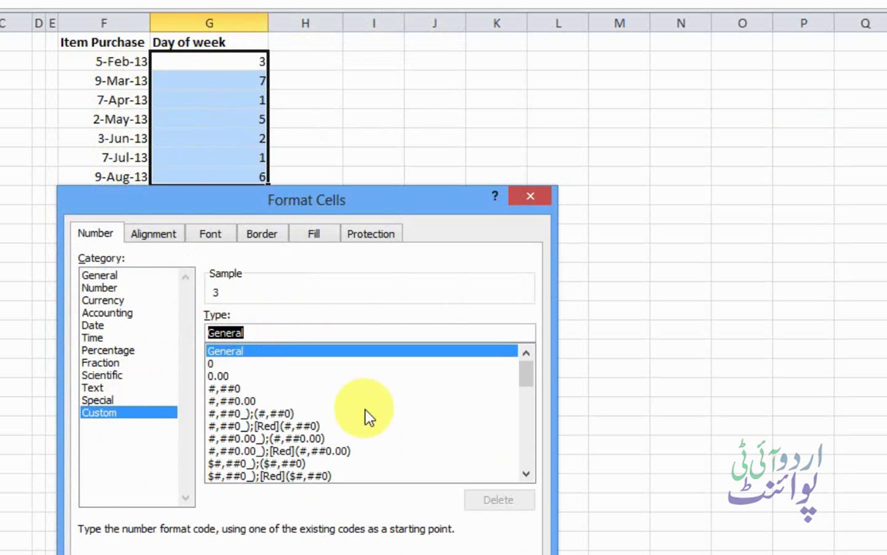
pyautogui.write('d')
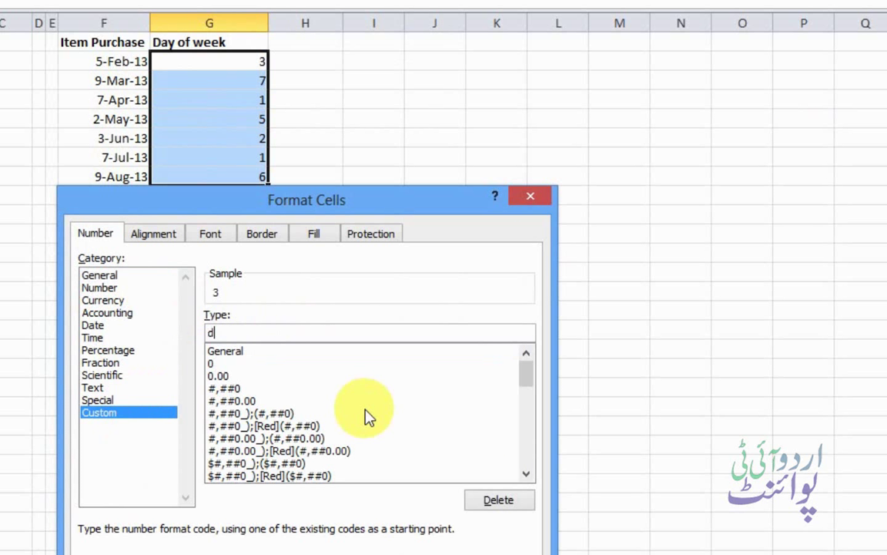
pyautogui.write('dd')
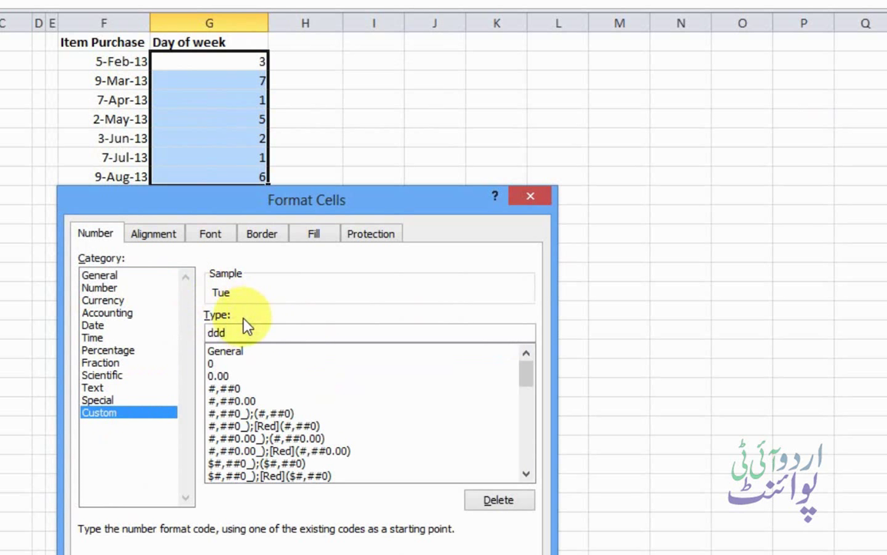
pyautogui.write('d')
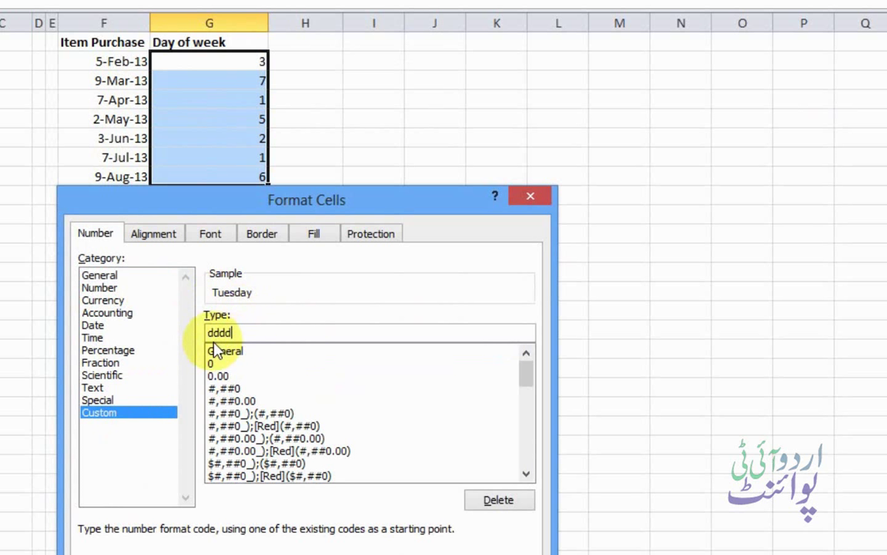
pyautogui.press('alt')
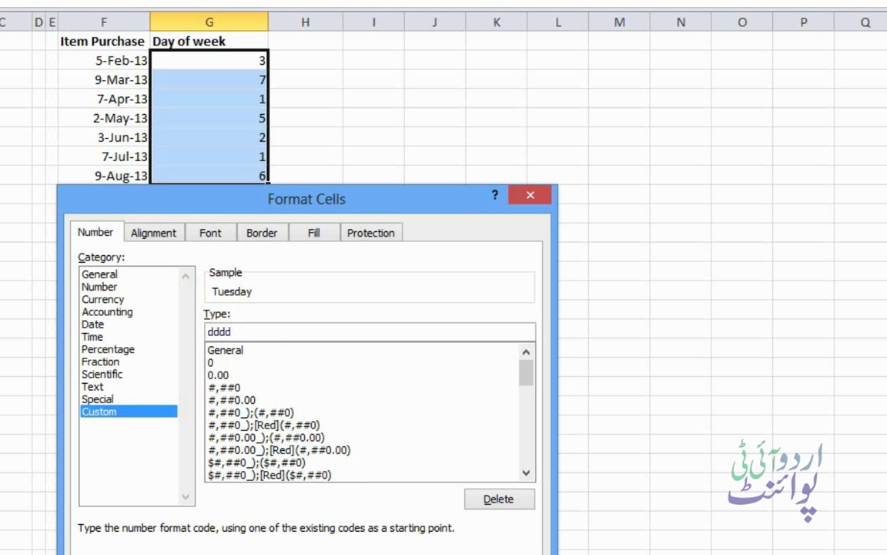
pyautogui.press('Return')
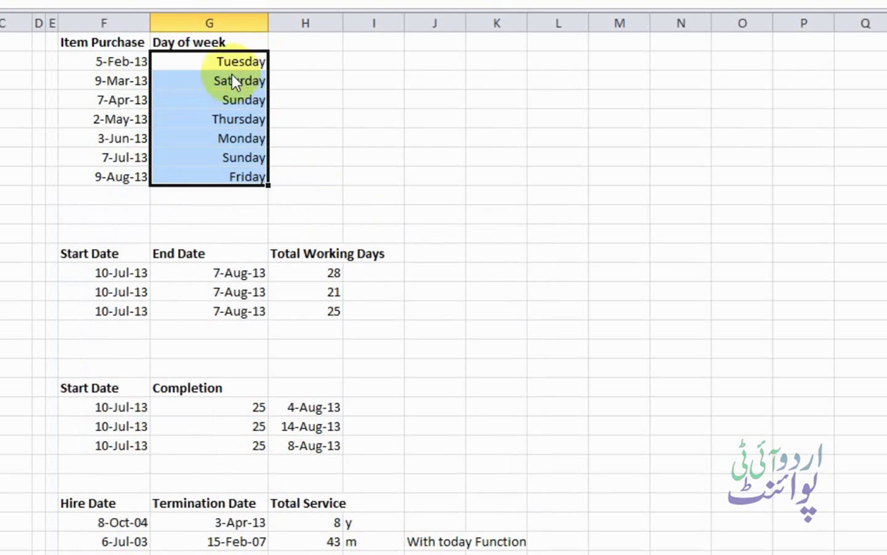
pyautogui.click(102, 65)
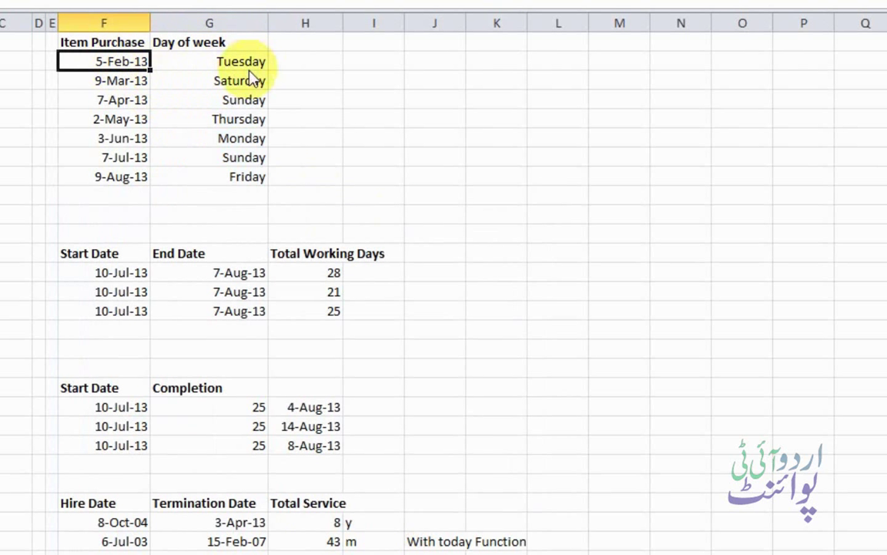
pyautogui.click(250, 68)
pyautogui.click(127, 83)
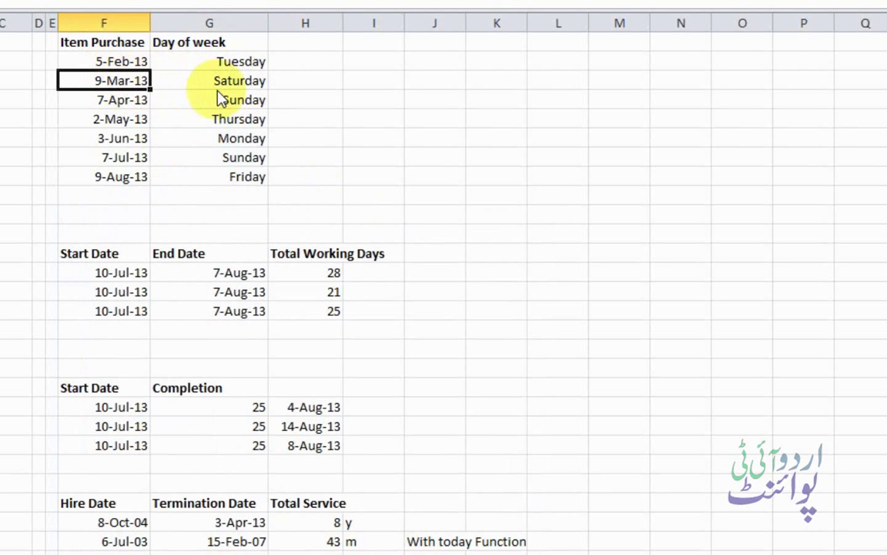
pyautogui.click(218, 96)
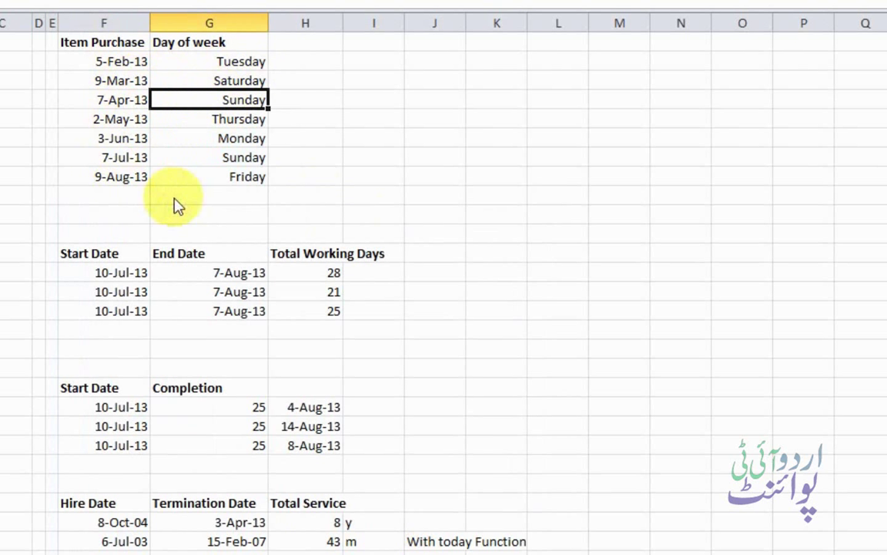
pyautogui.click(316, 139)
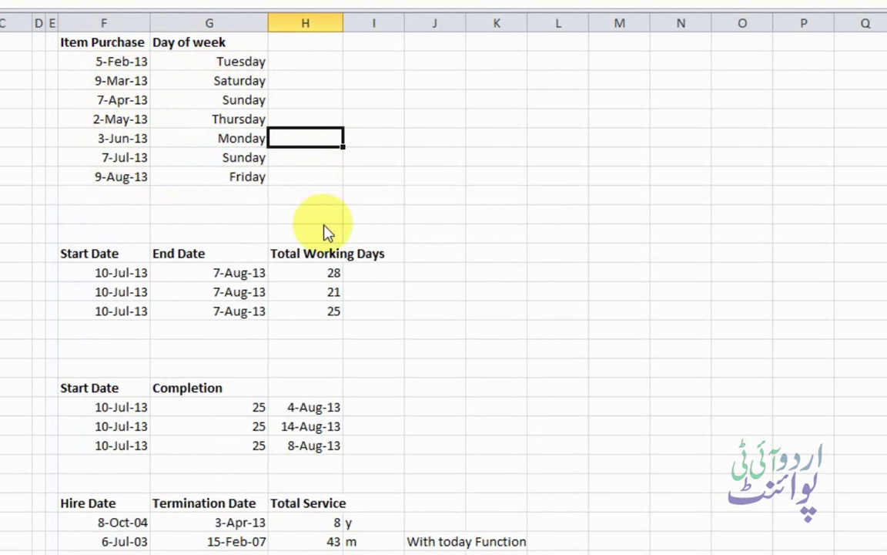
pyautogui.click(324, 281)
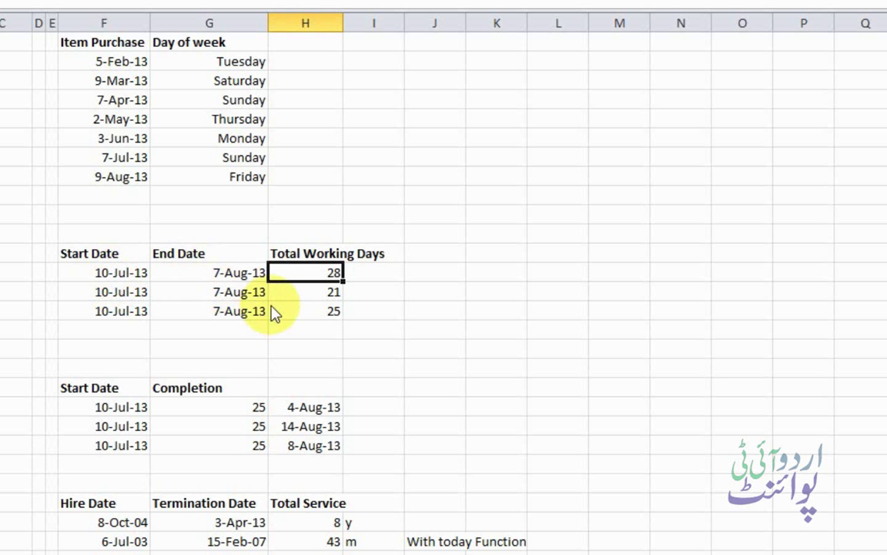
# Step: Enter =F13-G13 in H13, which gives -28
pyautogui.write('=')
pyautogui.click(125, 274)
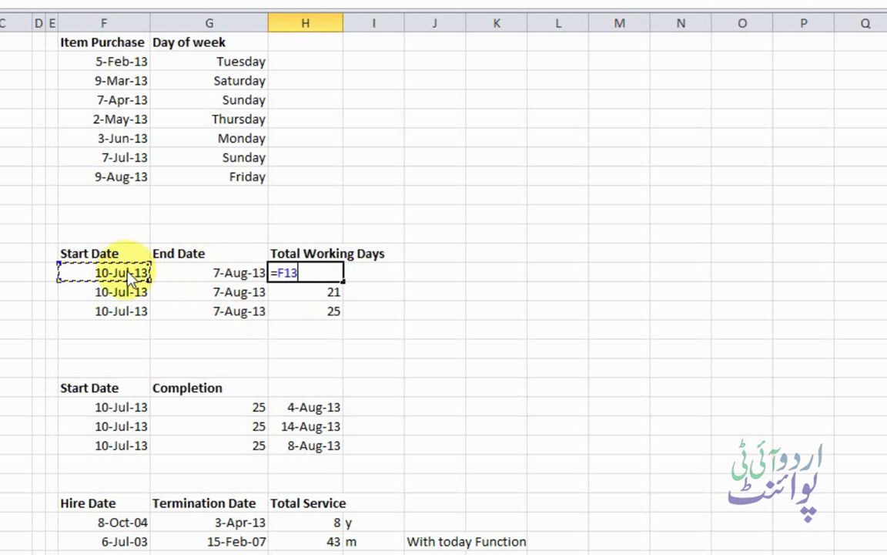
pyautogui.write('-')
pyautogui.click(199, 275)
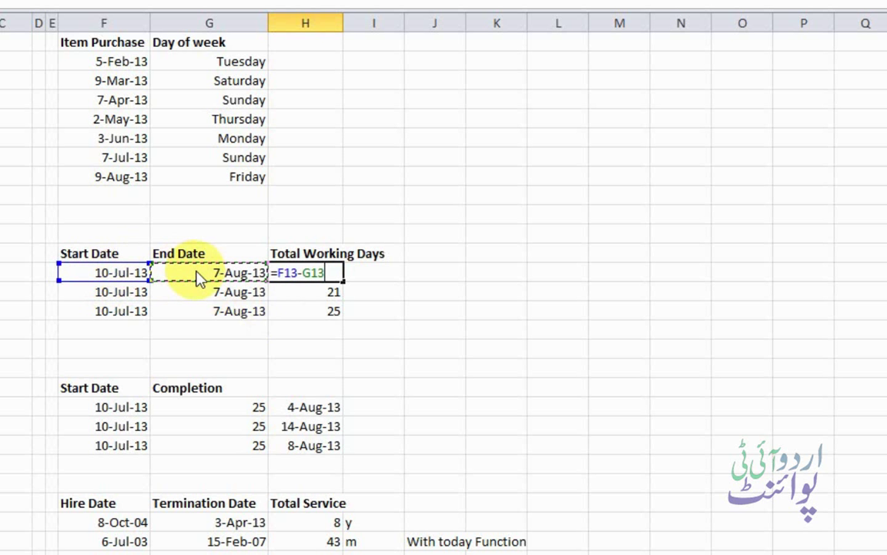
pyautogui.press('Return')
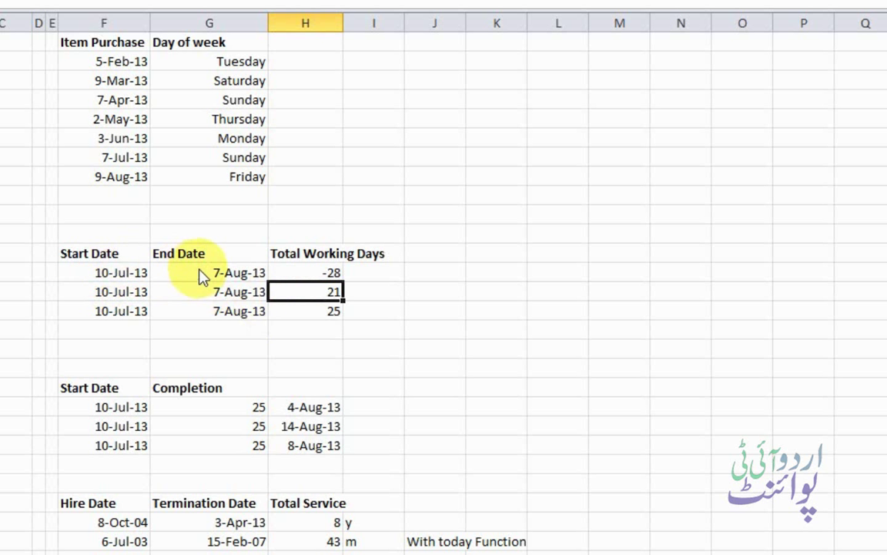
# Step: Re-enter H13 as =G13-F13 so the first Total Working Days shows 28
pyautogui.click(320, 275)
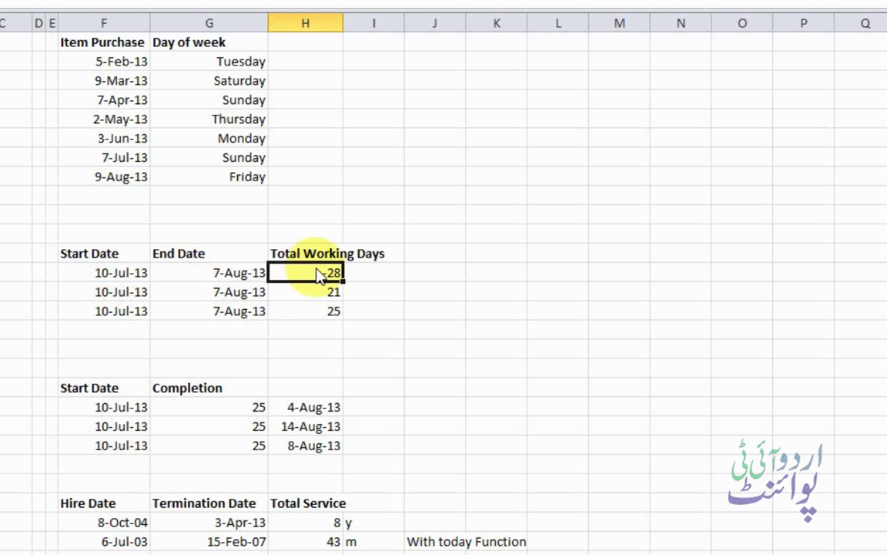
pyautogui.write('=')
pyautogui.press('Left')
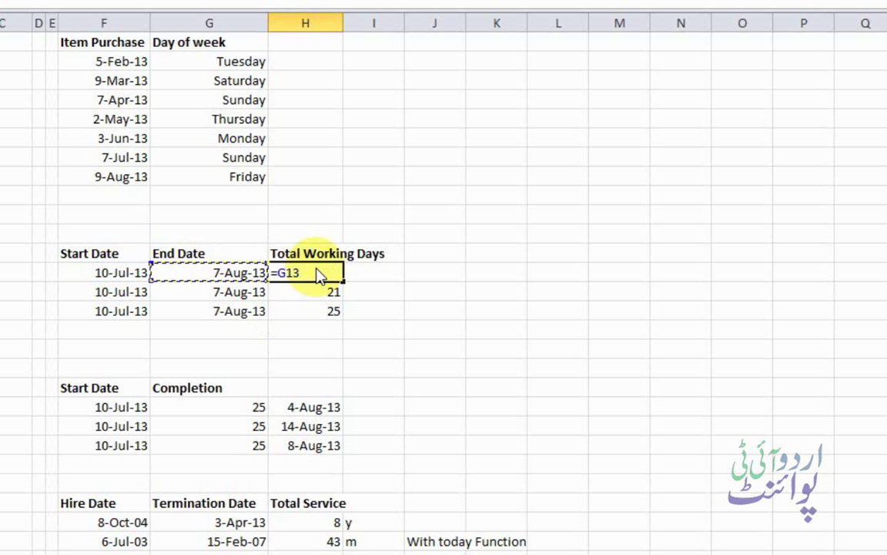
pyautogui.write('-')
pyautogui.press('Left')
pyautogui.press('Left')
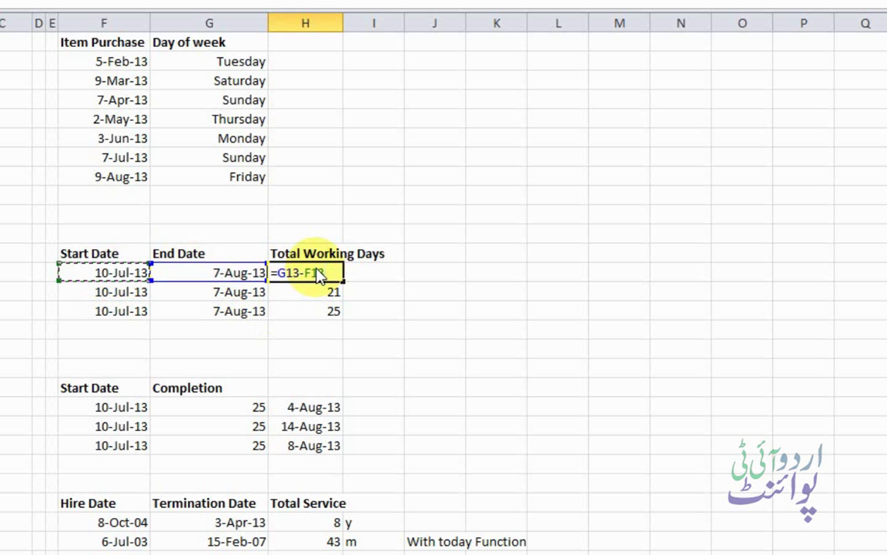
pyautogui.press('Return')
pyautogui.click(320, 276)
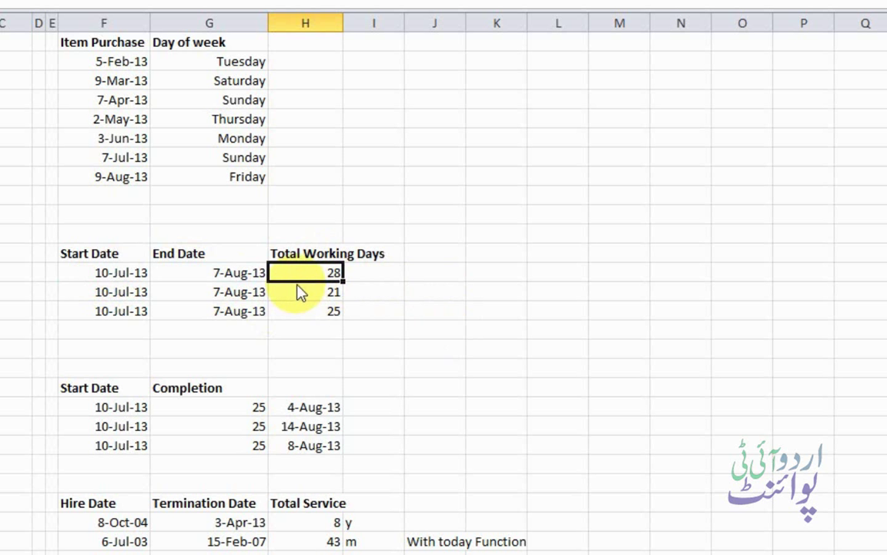
pyautogui.click(119, 278)
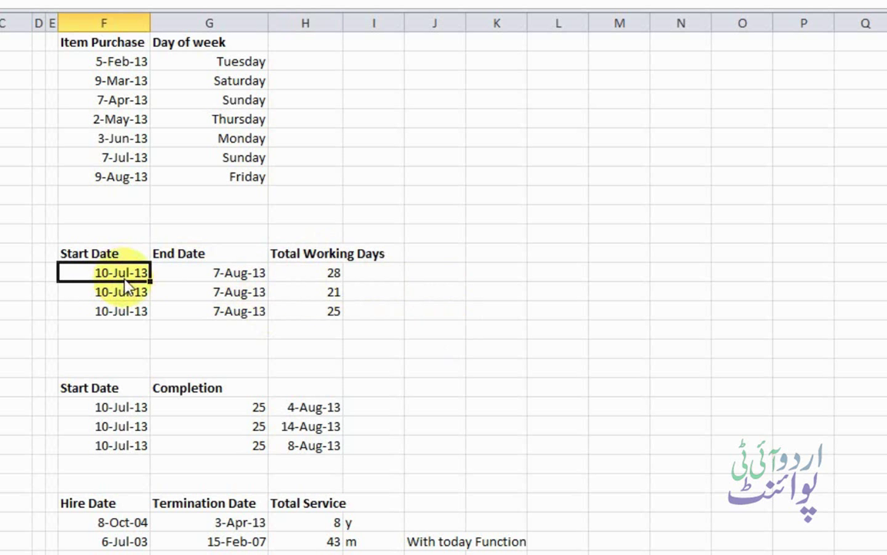
pyautogui.click(194, 280)
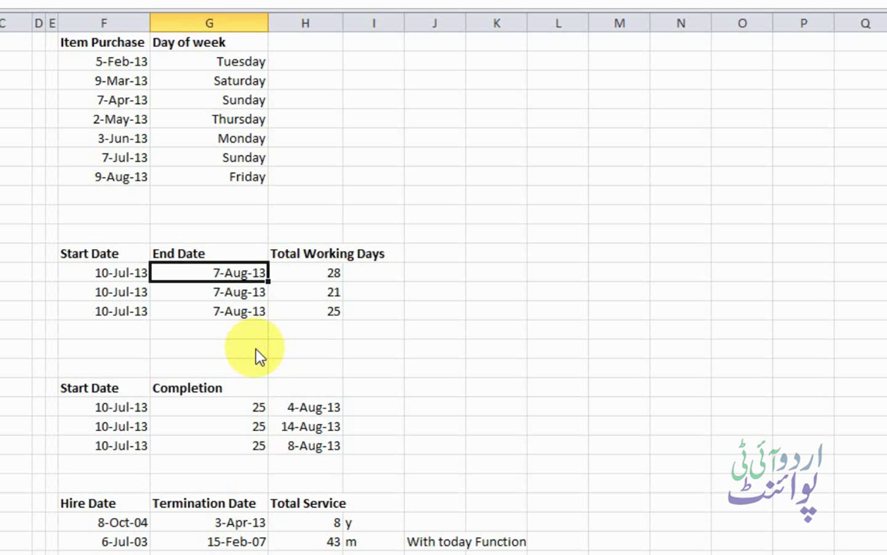
pyautogui.click(334, 272)
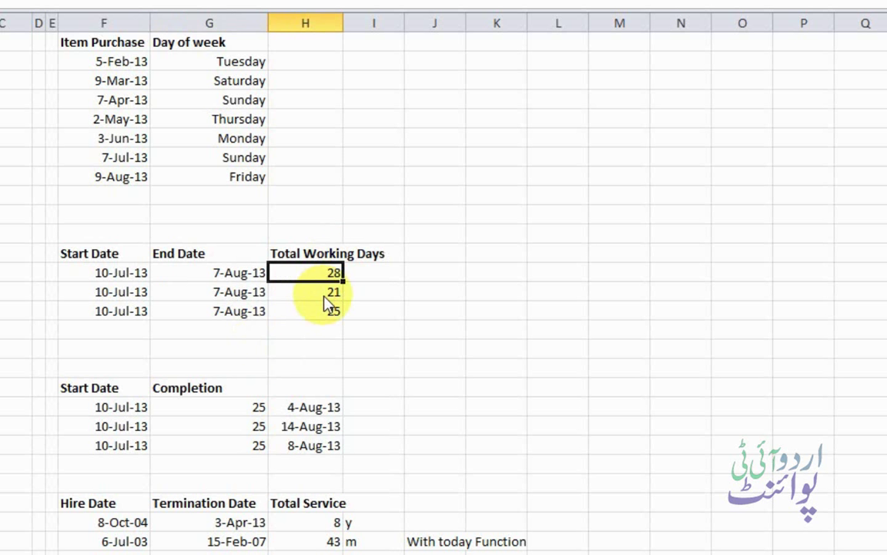
pyautogui.click(324, 298)
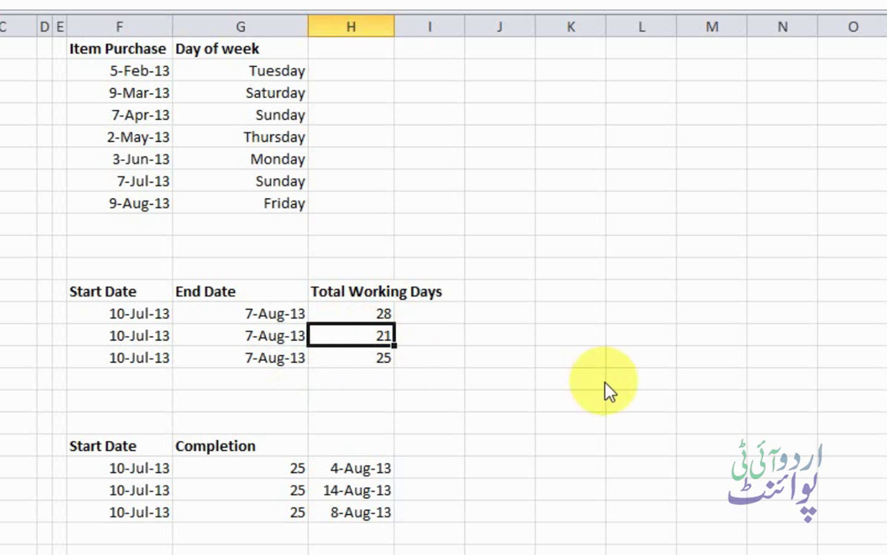
# Step: Enter =NETWORKDAYS(F14,G14) in H14, giving 21 working days
pyautogui.write('=n')
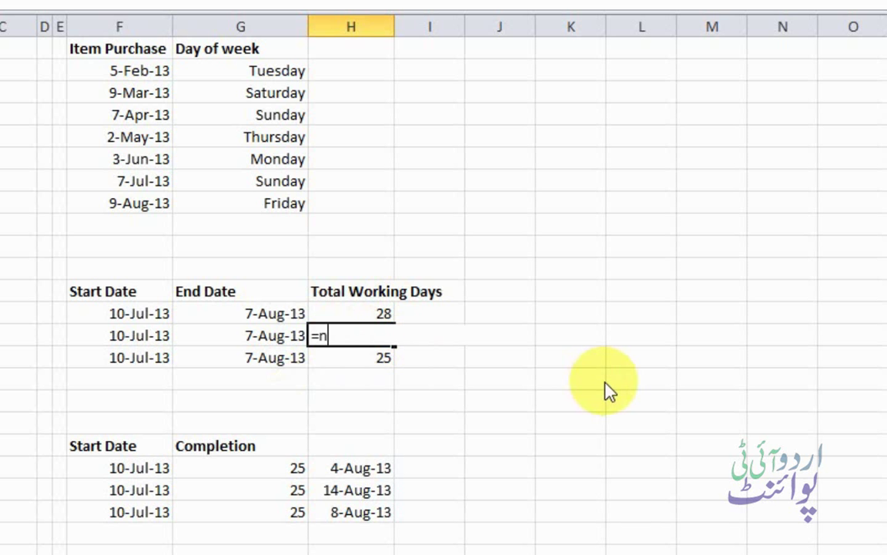
pyautogui.write('et')
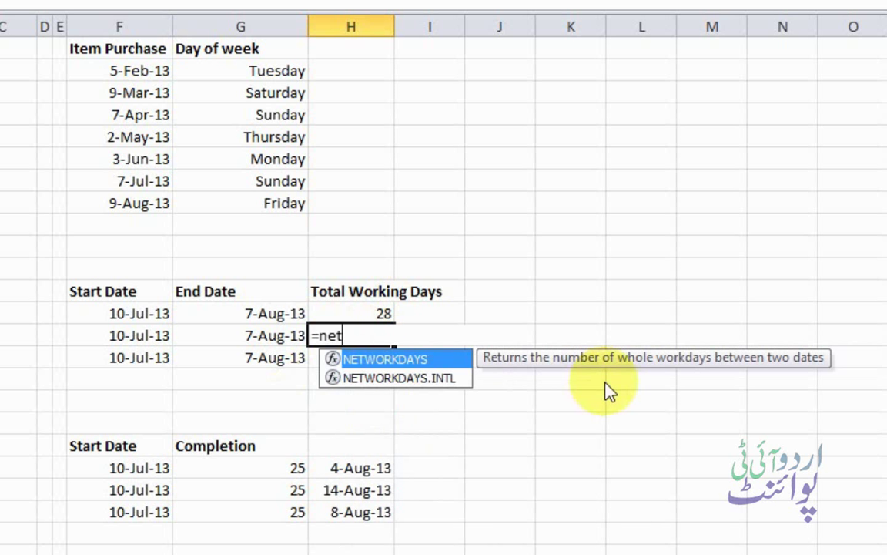
pyautogui.press('Tab')
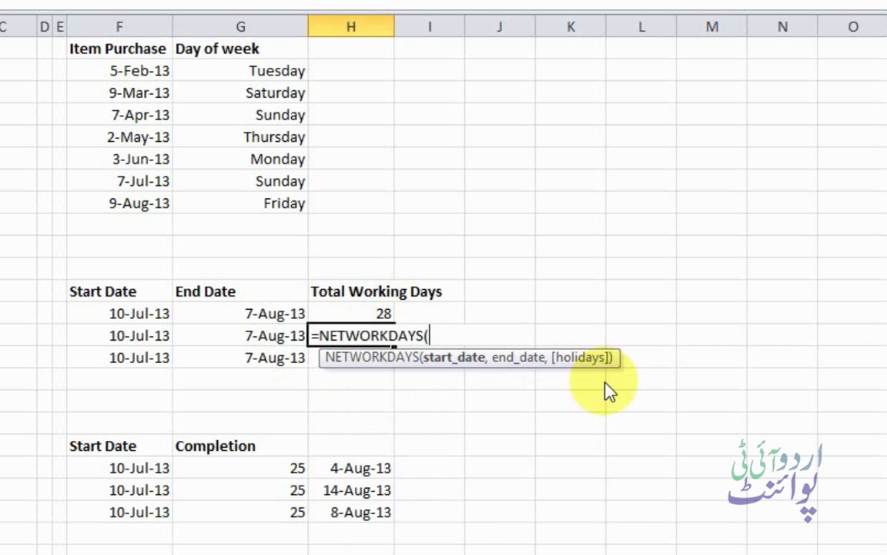
pyautogui.click(120, 341)
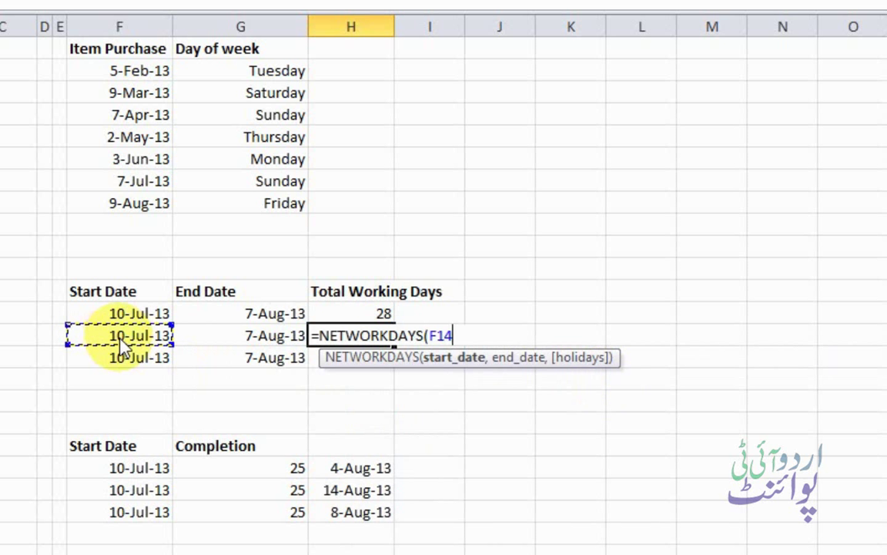
pyautogui.keyDown('shift'); pyautogui.click(121, 339); pyautogui.keyUp('shift')
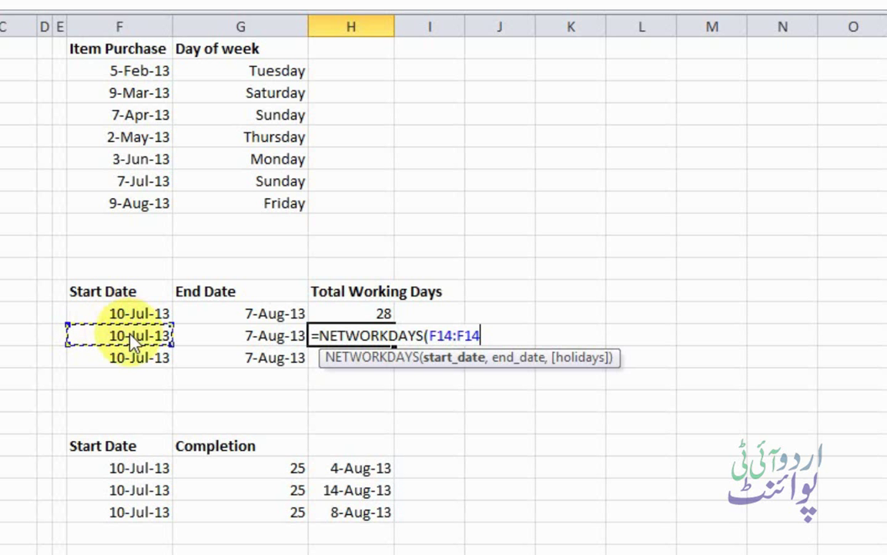
pyautogui.press('BackSpace')
pyautogui.press('BackSpace')
pyautogui.press('BackSpace')
pyautogui.press('BackSpace')
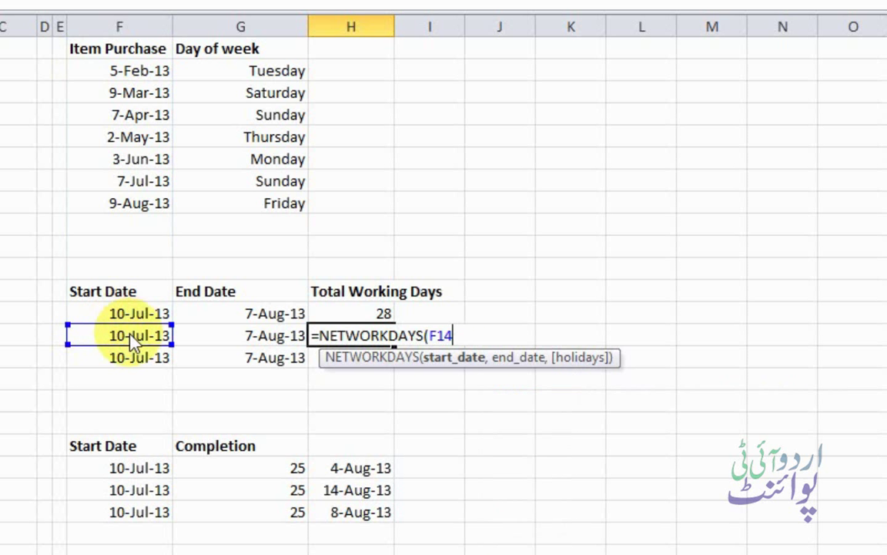
pyautogui.write(',')
pyautogui.click(252, 344)
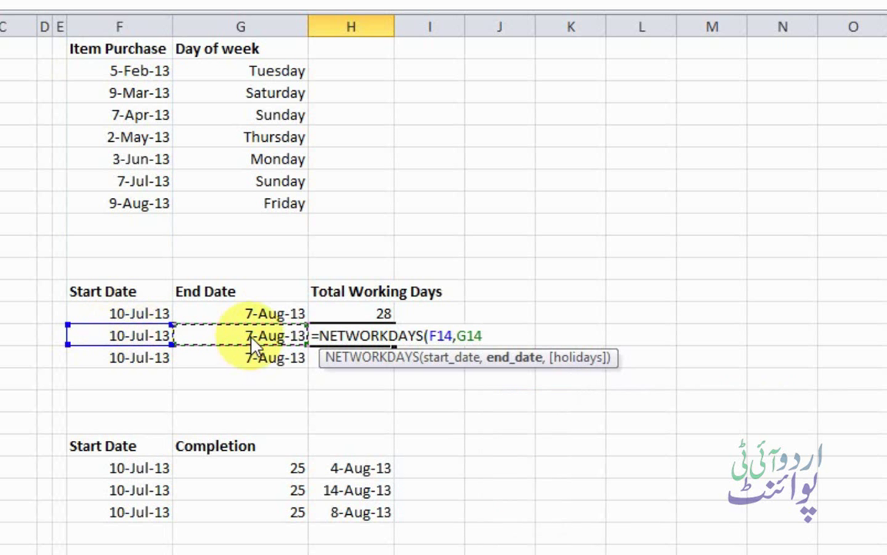
pyautogui.press('Return')
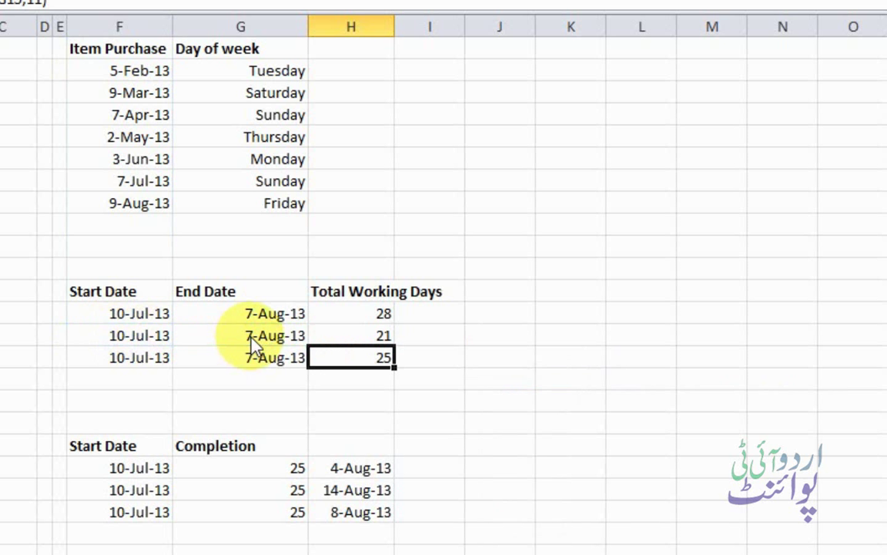
pyautogui.press('Up')
pyautogui.press('Down')
# Step: Select the third Total Working Days value, 25, in H15
pyautogui.press('Up')
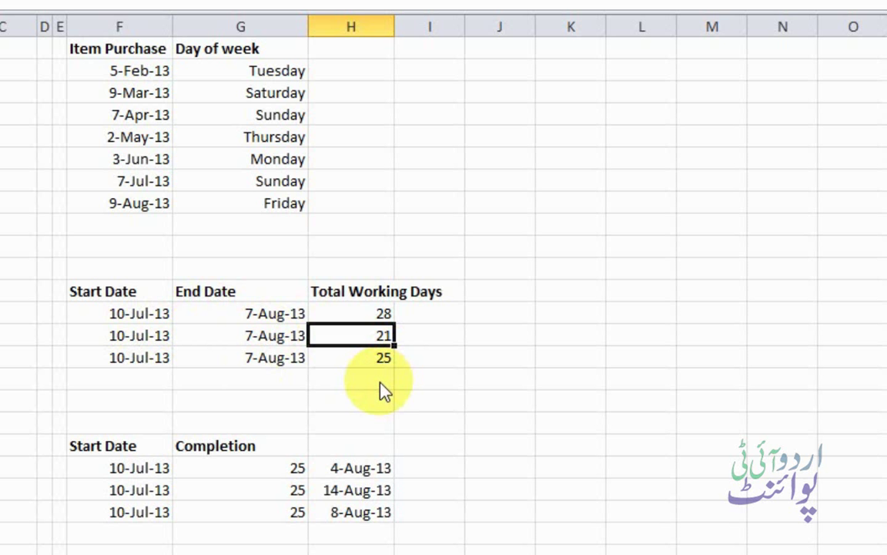
pyautogui.click(380, 369)
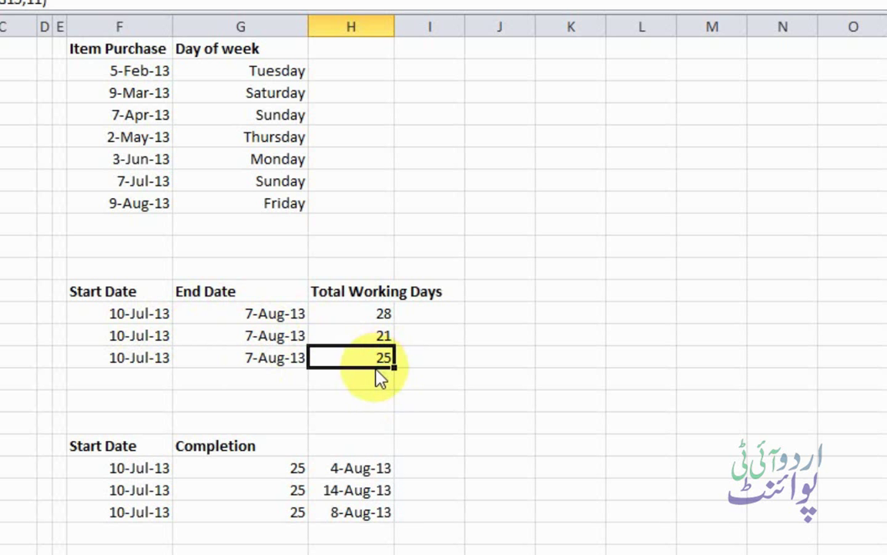
# Step: Enter =NETWORKDAYS.INTL(F15,G15,11) in H15, with Sunday-only weekend, giving 25
pyautogui.write('=ne')
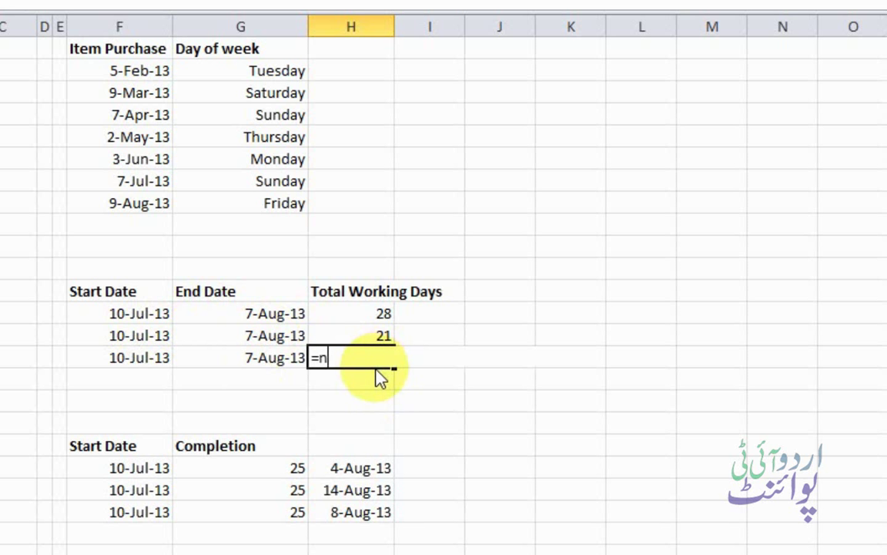
pyautogui.write('t')
pyautogui.press('Down')
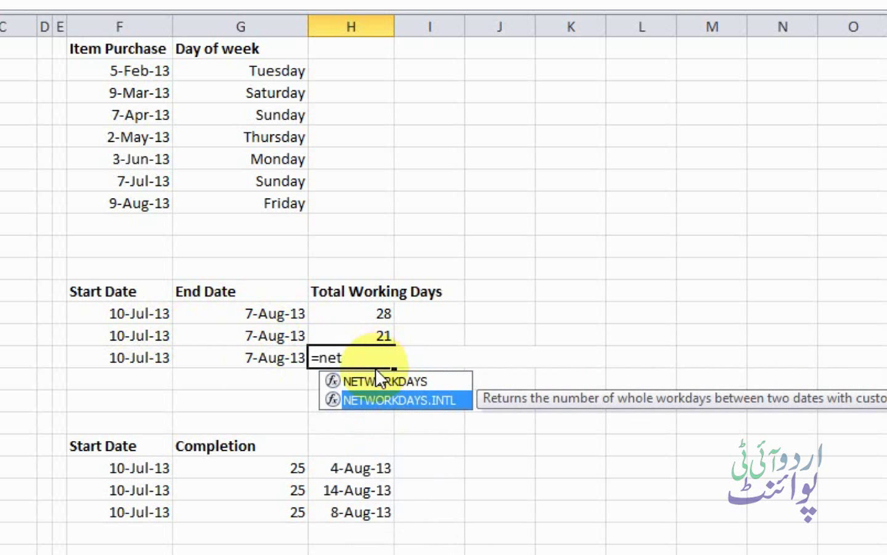
pyautogui.press('Tab')
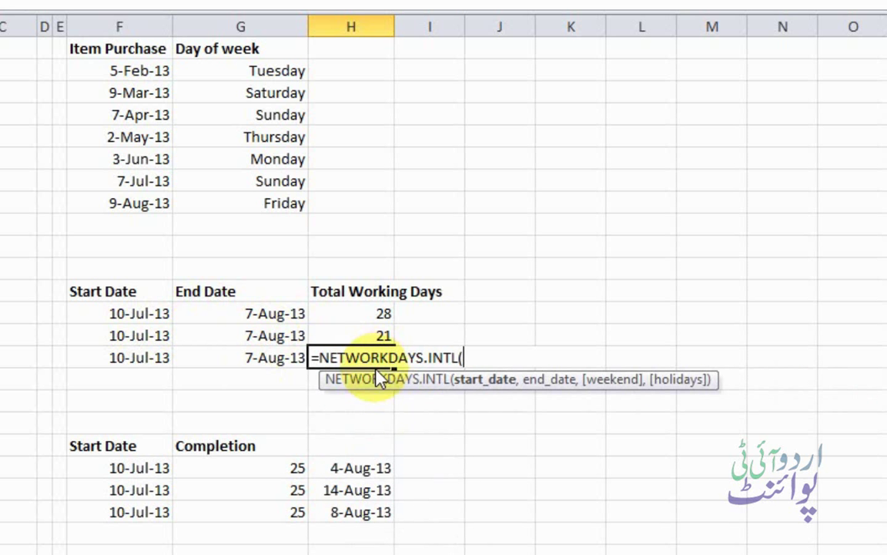
pyautogui.click(138, 367)
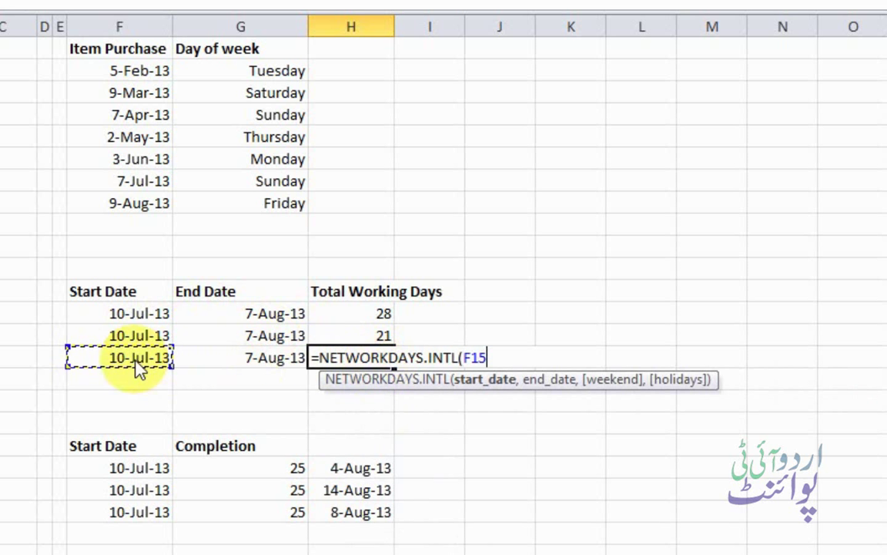
pyautogui.write(',')
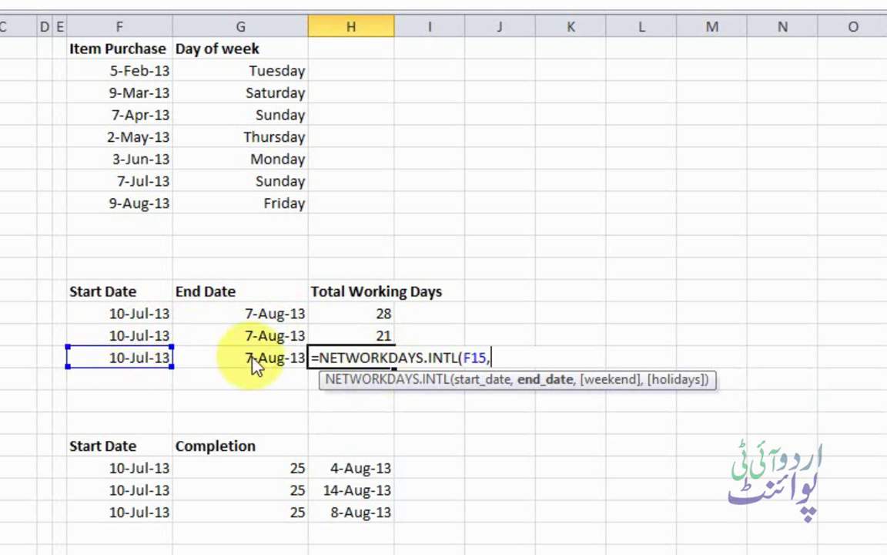
pyautogui.click(255, 370)
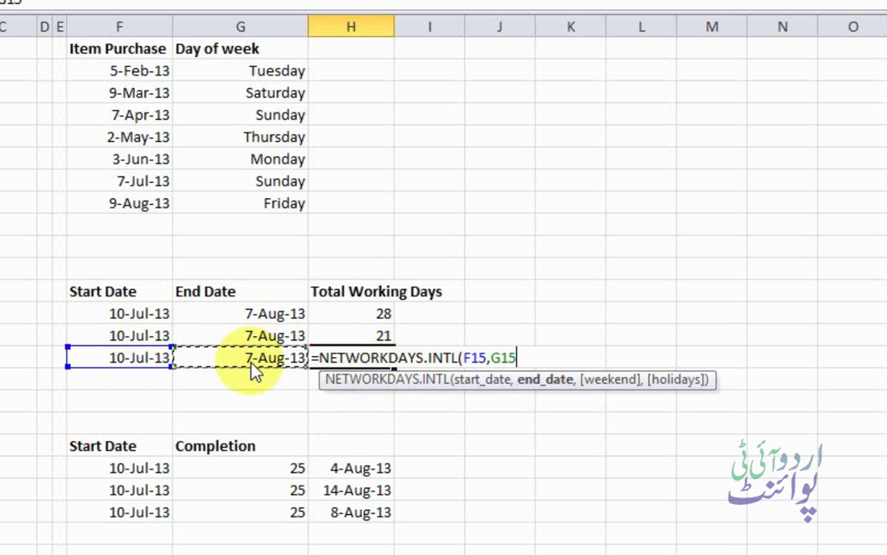
pyautogui.write(',')
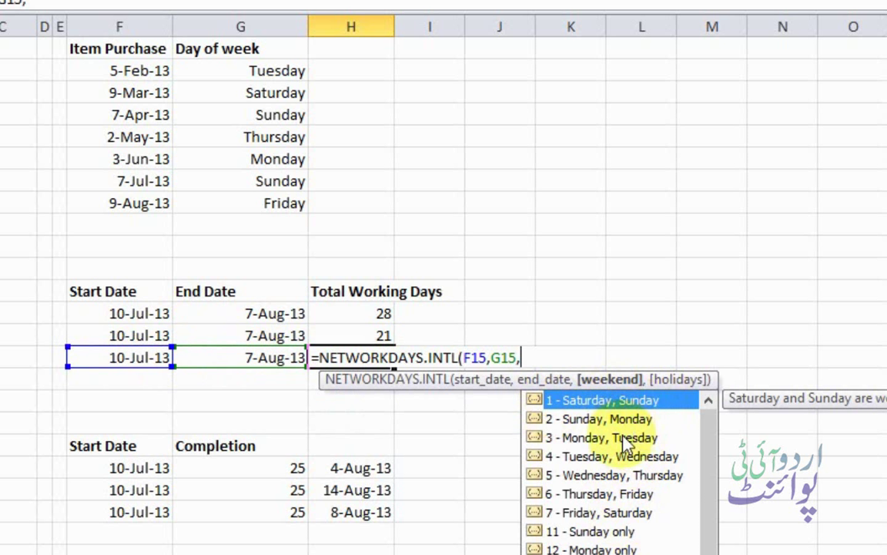
pyautogui.click(623, 533)
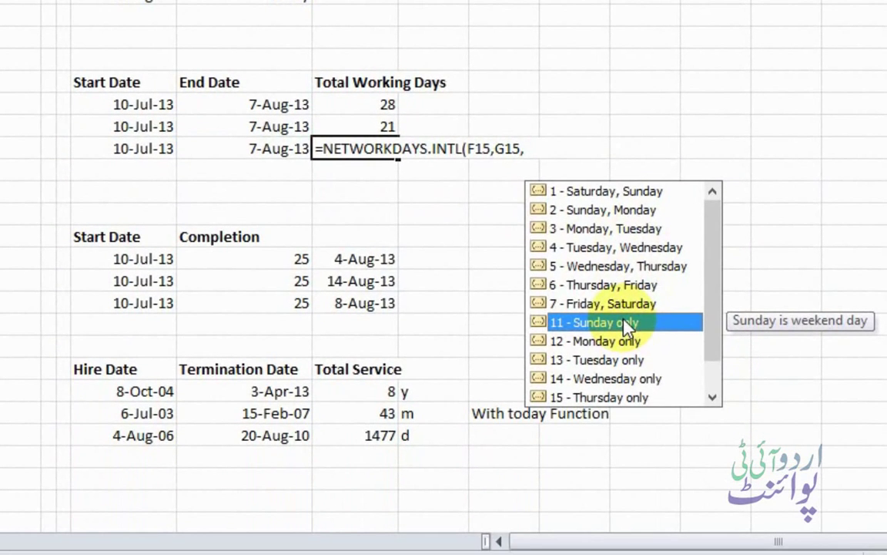
pyautogui.doubleClick(628, 323)
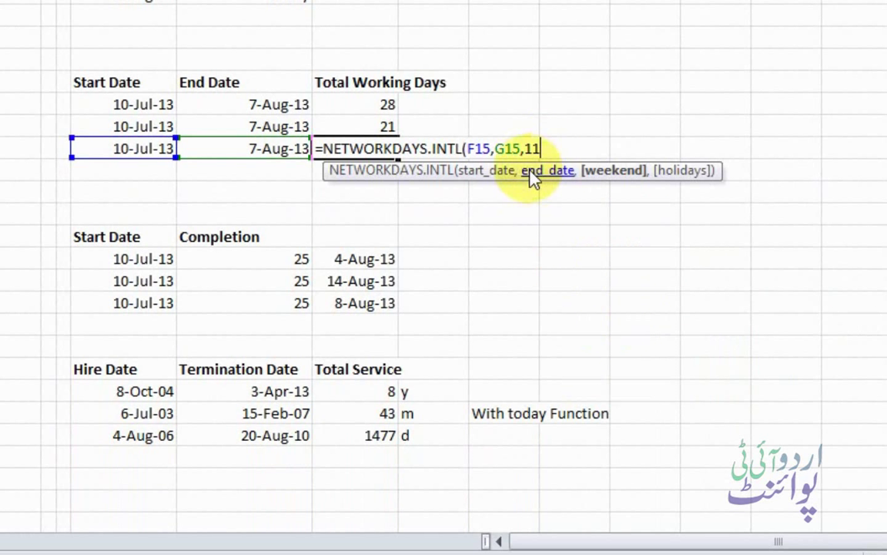
pyautogui.press('BackSpace')
pyautogui.press('BackSpace')
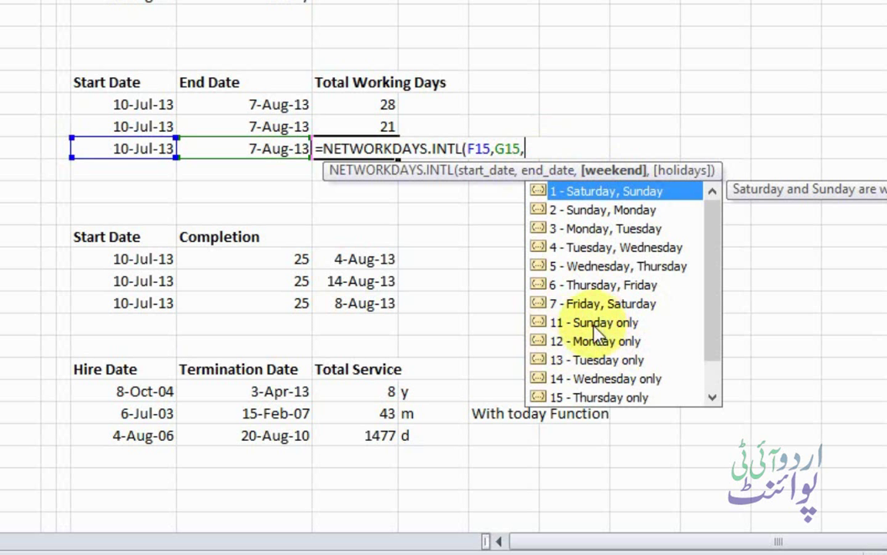
pyautogui.doubleClick(594, 323)
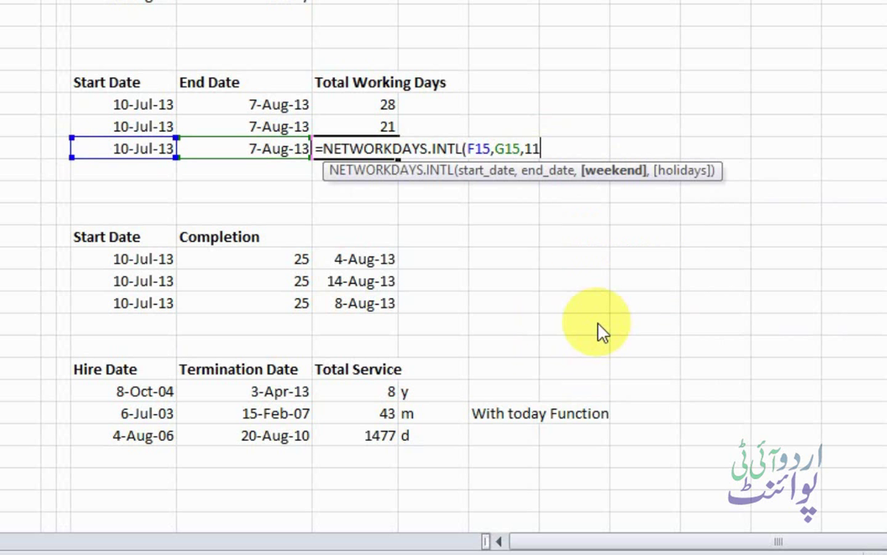
pyautogui.press('Return')
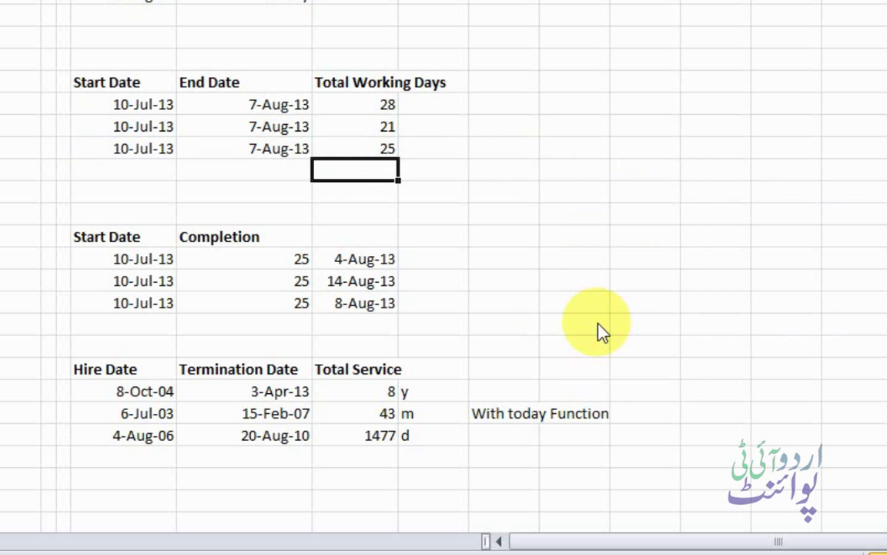
# Step: Enter =F20+G20 in H20, adding 25 days to 10-Jul-13 to give 4-Aug-13
pyautogui.press('Up')
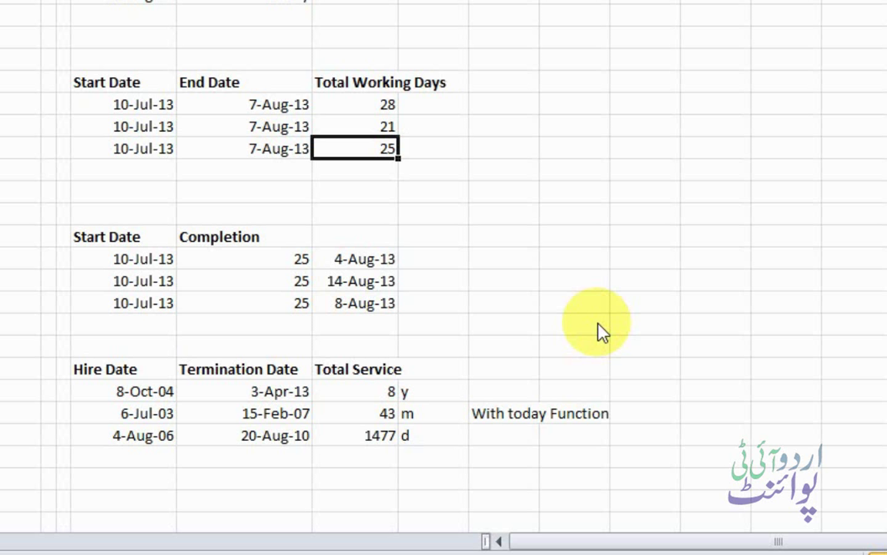
pyautogui.press('Down')
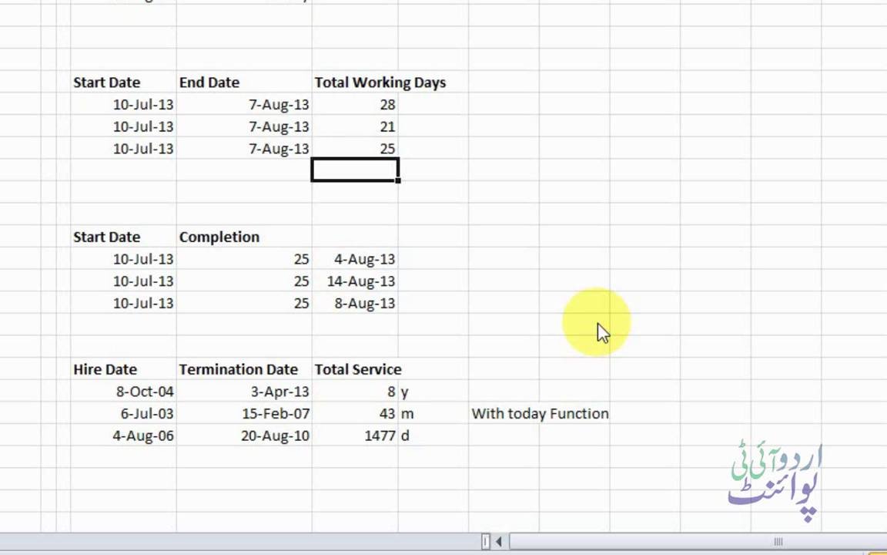
pyautogui.press('Down')
pyautogui.press('Down')
pyautogui.press('Down')
pyautogui.press('Down')
pyautogui.press('Down')
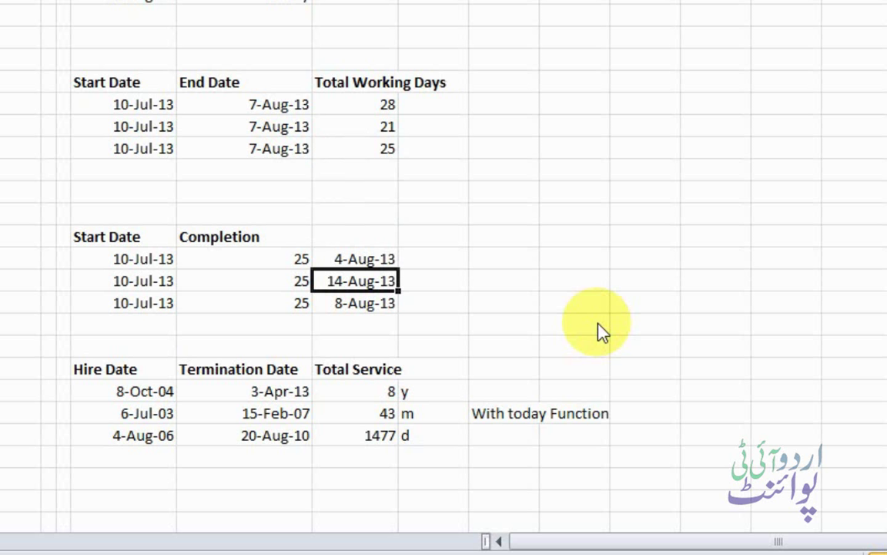
pyautogui.press('Down')
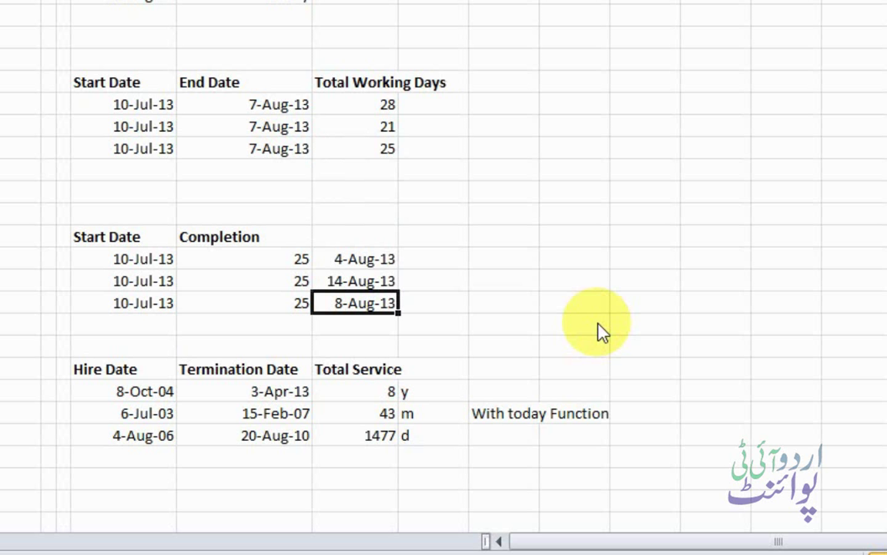
pyautogui.press('Up')
pyautogui.press('Up')
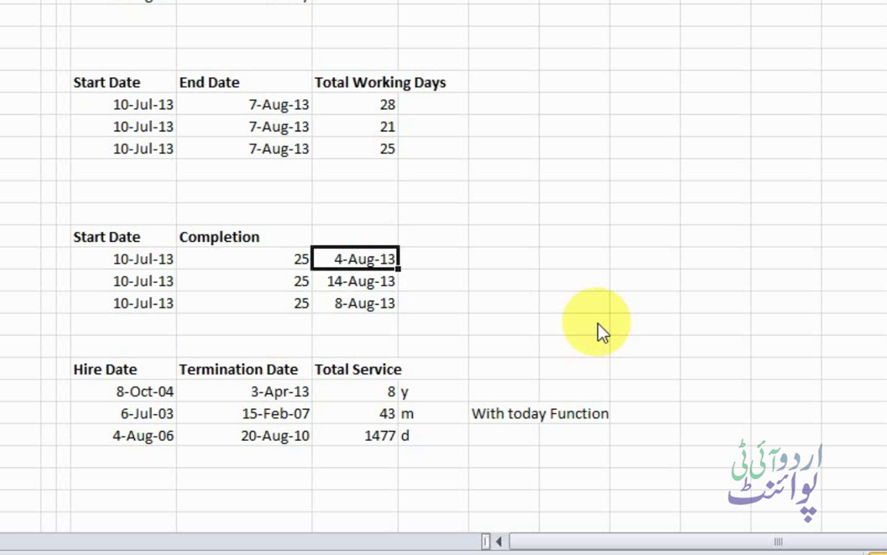
pyautogui.write('=')
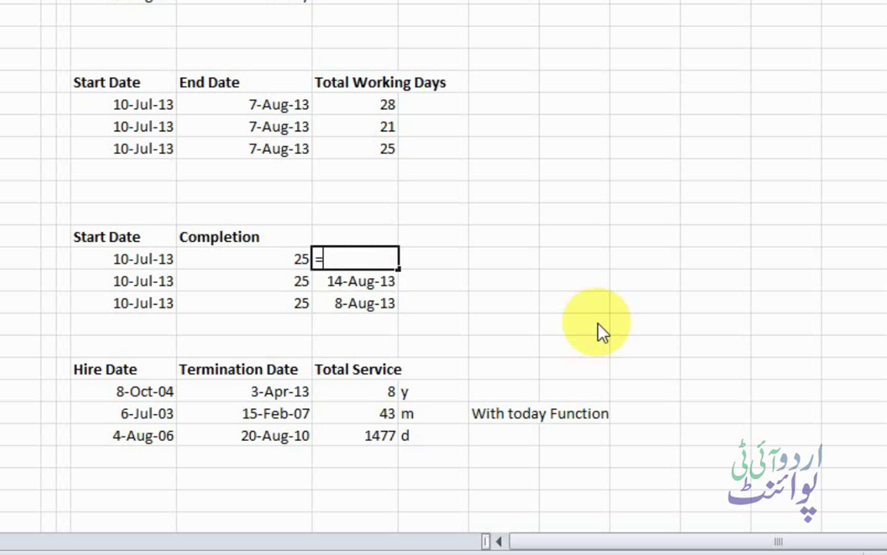
pyautogui.press('Left')
pyautogui.press('Left')
pyautogui.write('+')
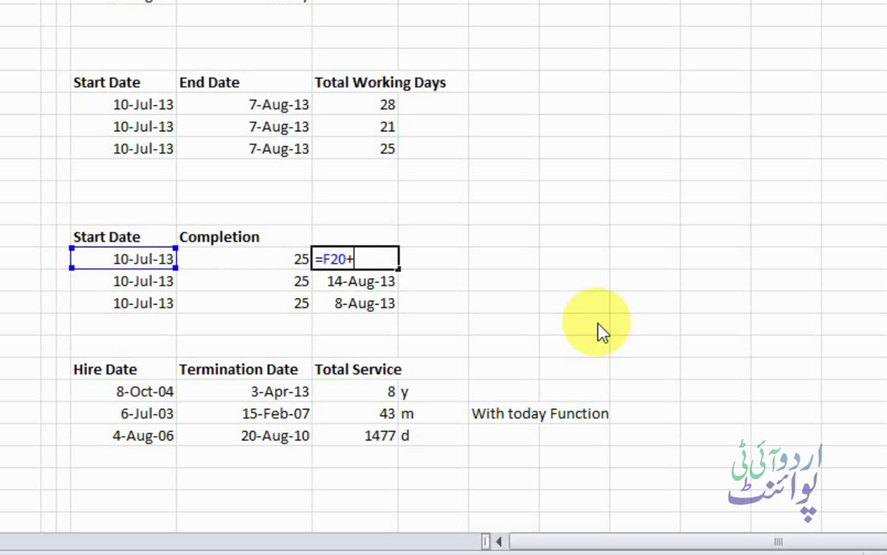
pyautogui.press('Left')
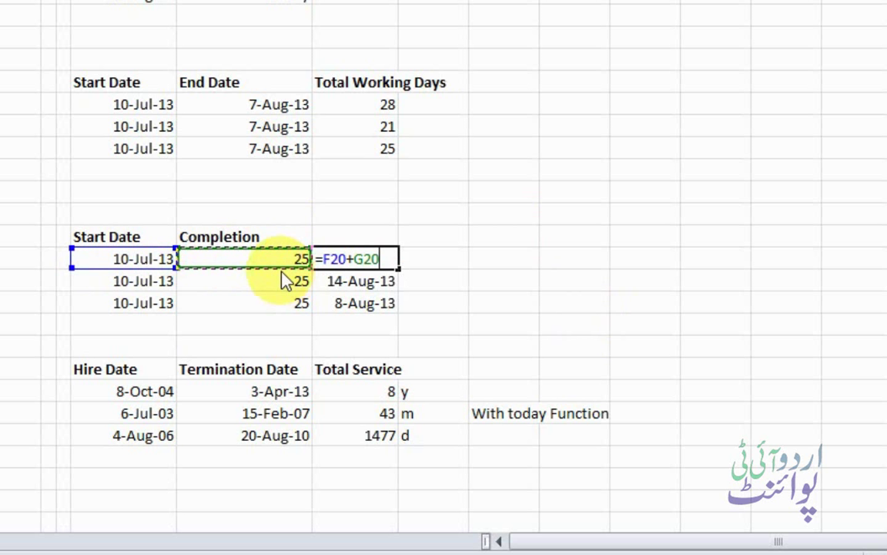
pyautogui.press('Return')
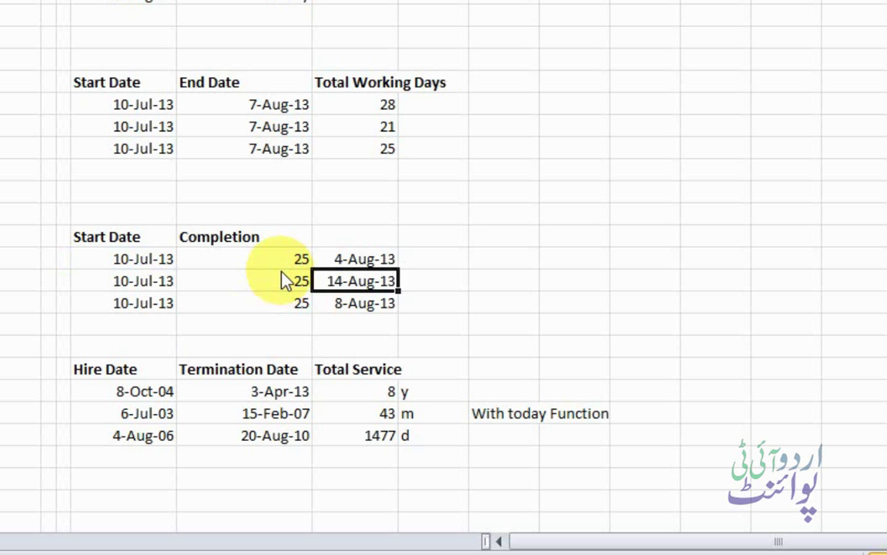
# Step: Enter =WORKDAY(F21,G21) in H21, giving 14-Aug-13
pyautogui.write('=')
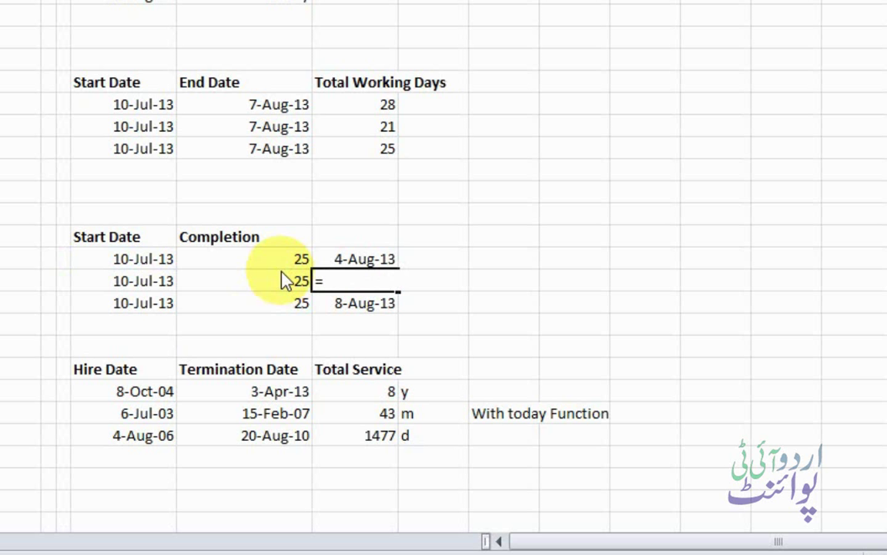
pyautogui.write('workday')
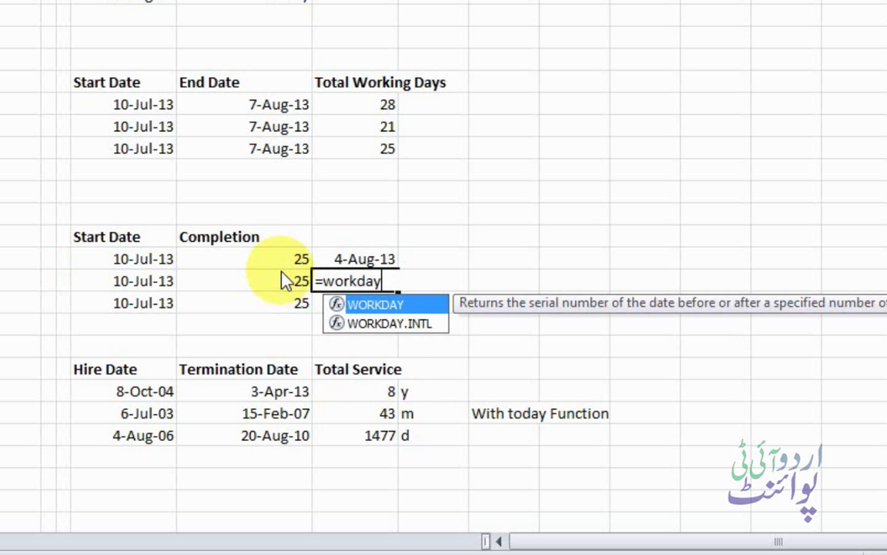
pyautogui.write(')')
pyautogui.press('BackSpace')
pyautogui.write(')(')
pyautogui.press('BackSpace')
pyautogui.press('BackSpace')
pyautogui.write('(')
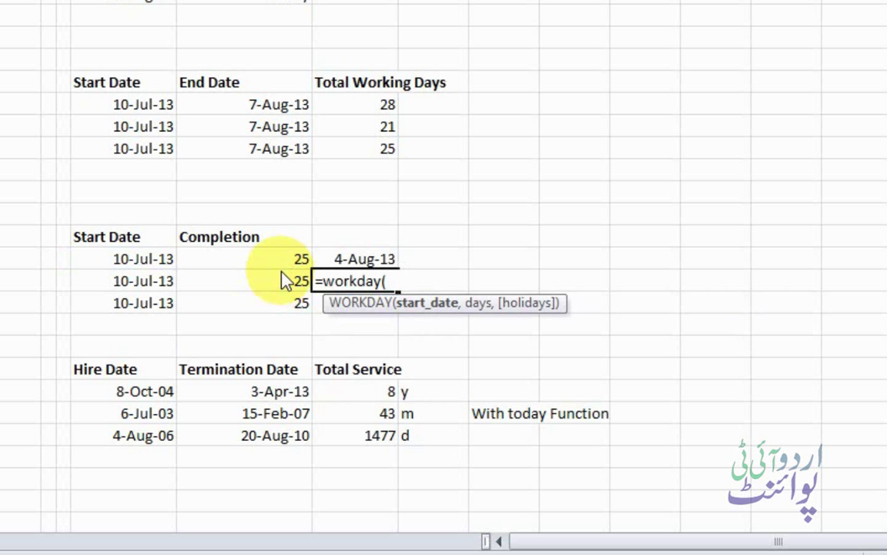
pyautogui.click(125, 291)
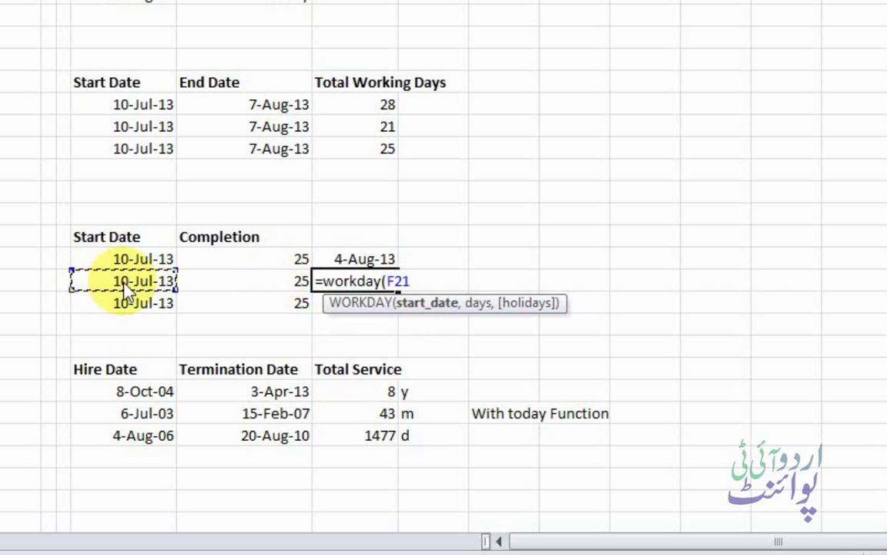
pyautogui.write(',')
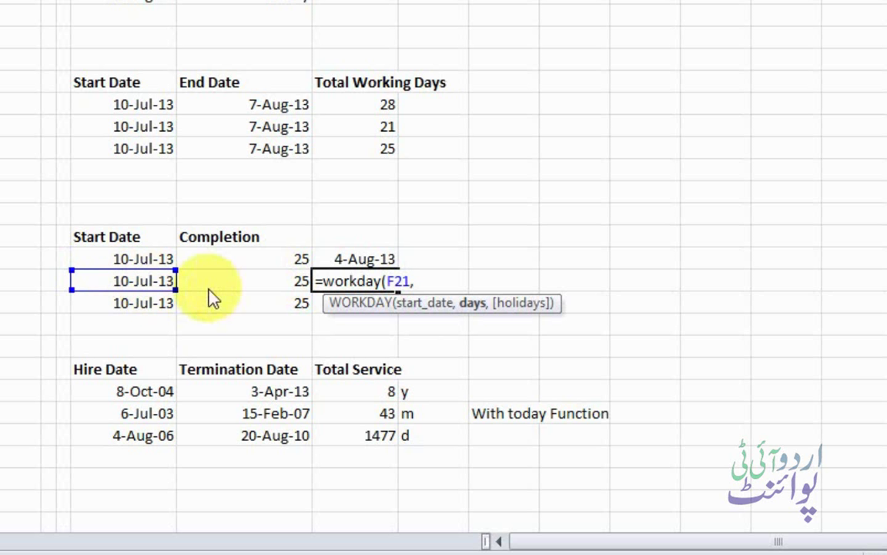
pyautogui.click(243, 294)
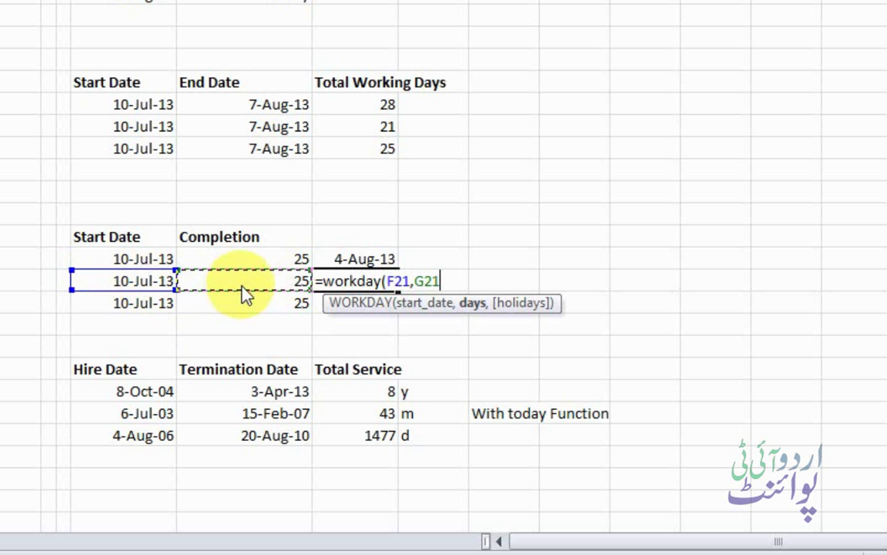
pyautogui.press('Return')
pyautogui.press('Up')
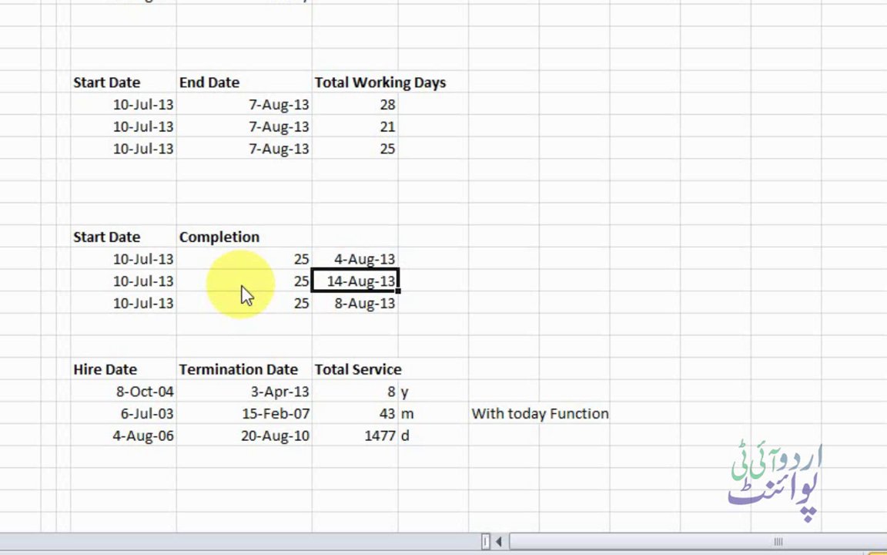
pyautogui.press('Down')
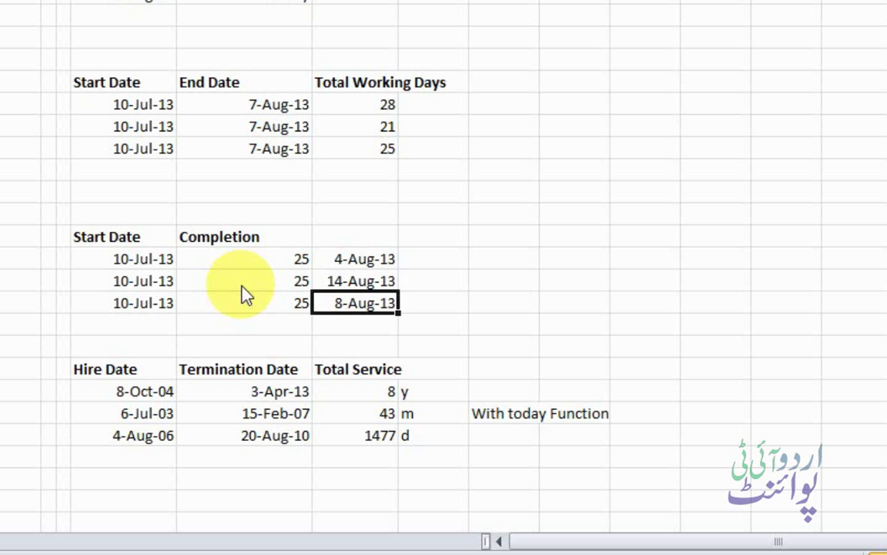
# Step: Enter =WORKDAY.INTL(F22,G22,11) so only Sunday counts as weekend, giving 8-Aug-13
pyautogui.write('=wor')
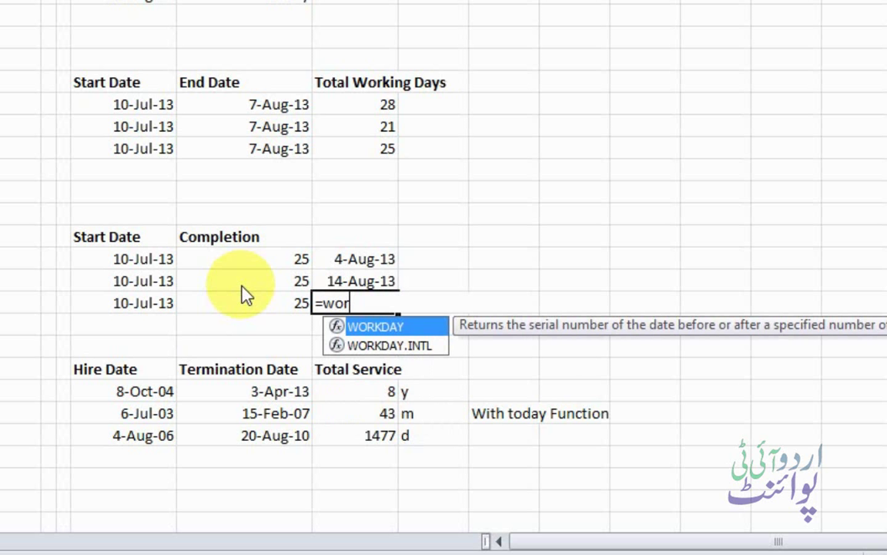
pyautogui.press('Down')
pyautogui.press('Tab')
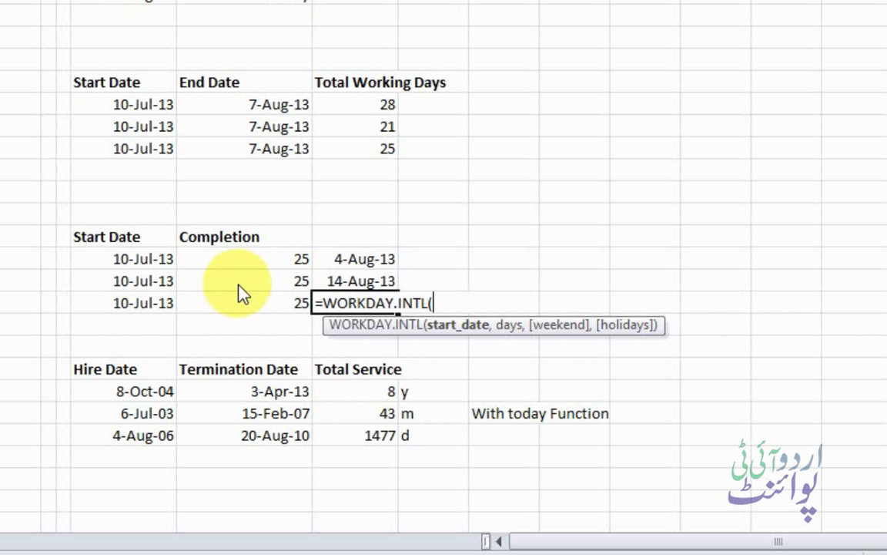
pyautogui.click(154, 310)
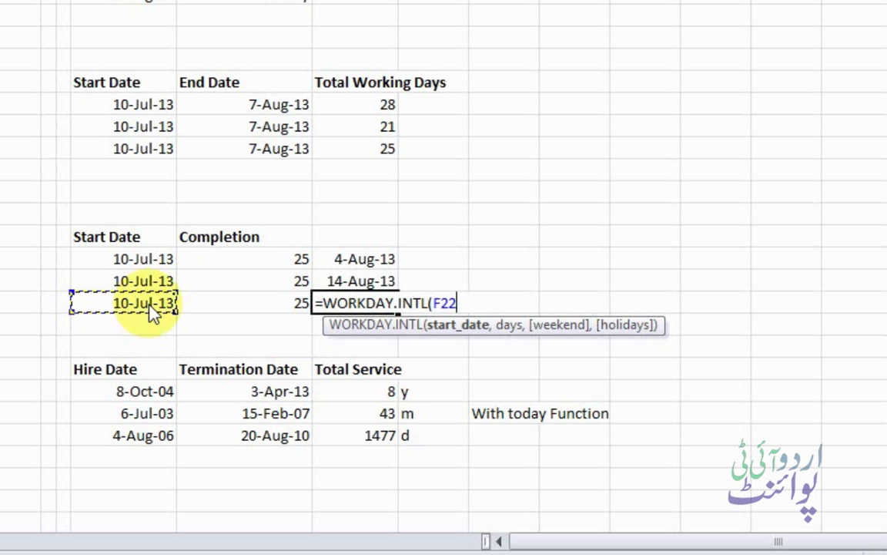
pyautogui.write(',')
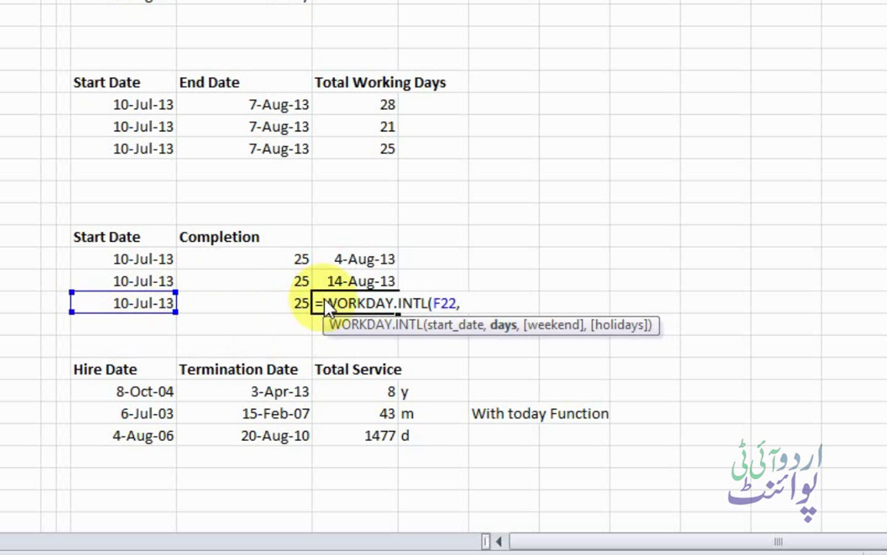
pyautogui.click(274, 303)
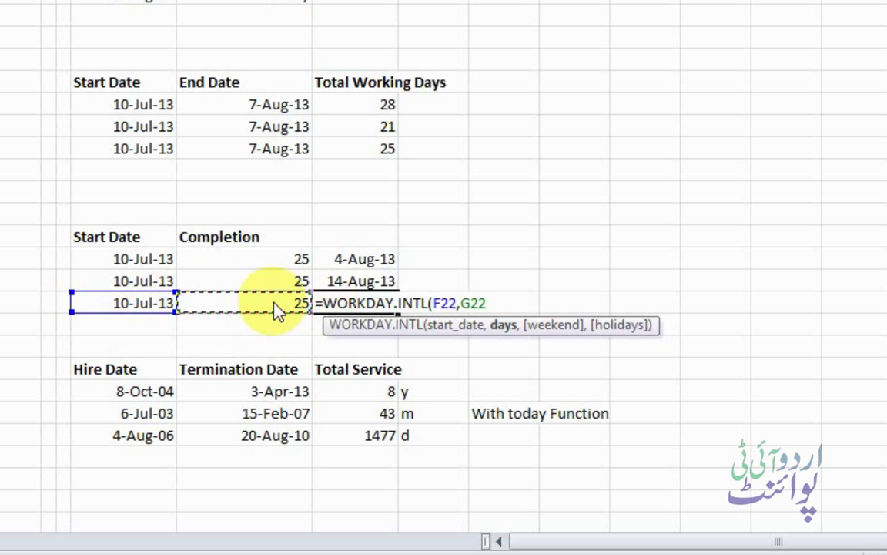
pyautogui.write(',')
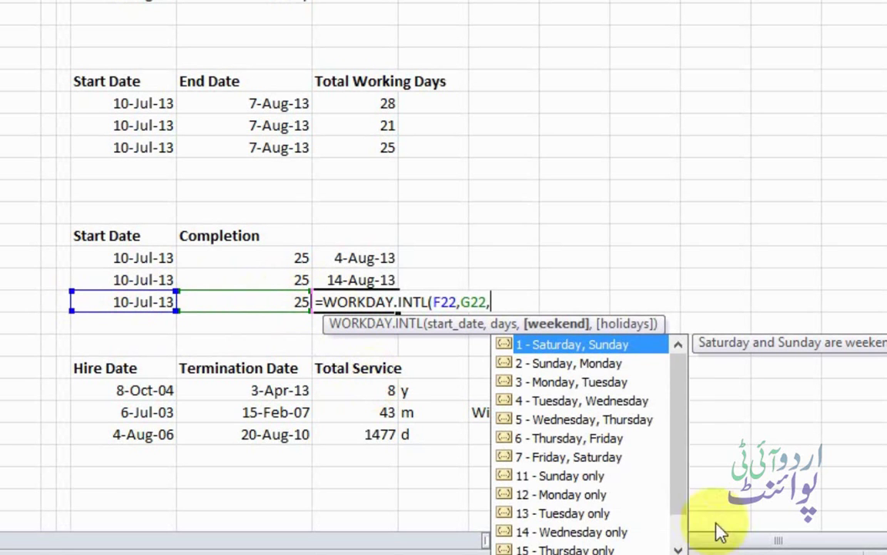
pyautogui.scroll(-1, 680, 477)
pyautogui.scroll(1, 680, 462)
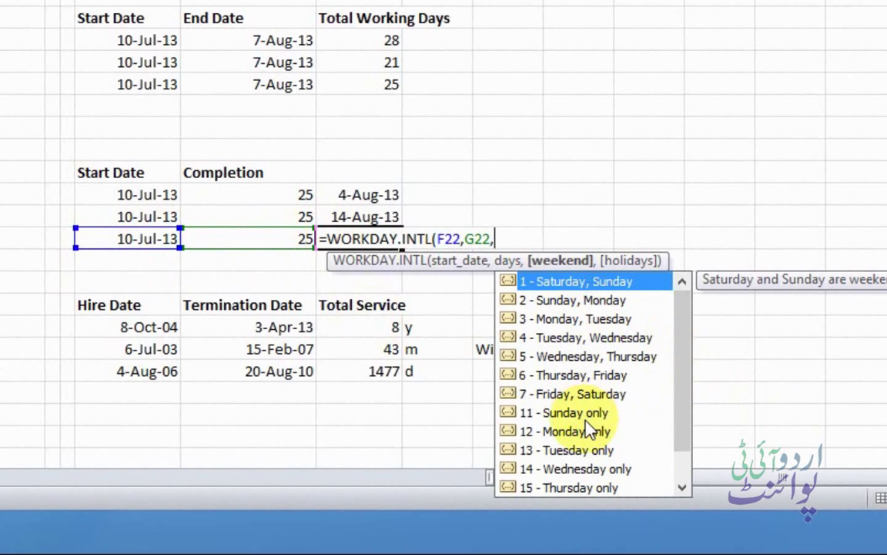
pyautogui.click(579, 414)
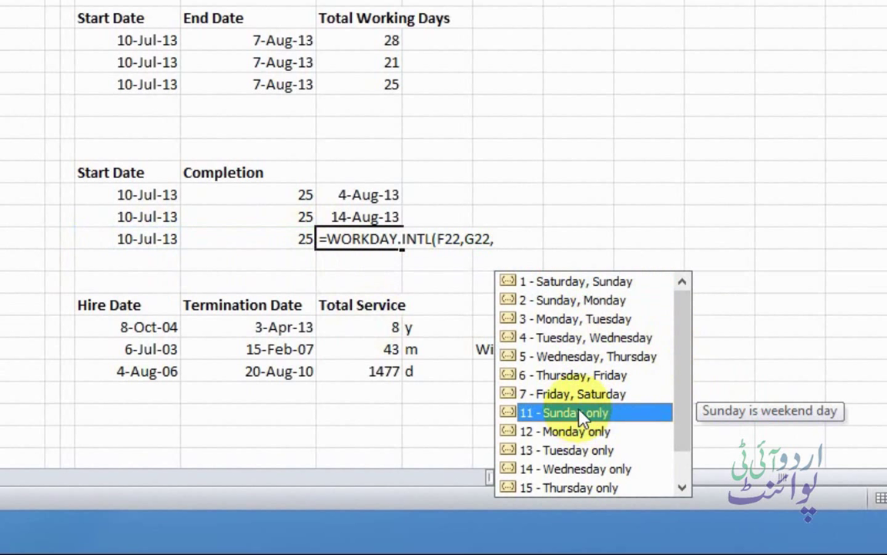
pyautogui.doubleClick(581, 415)
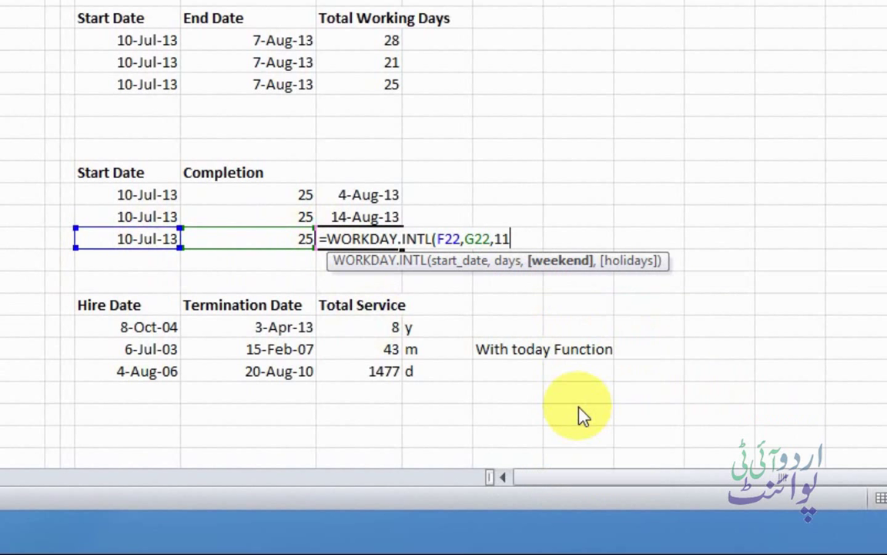
pyautogui.write(')')
pyautogui.press('Return')
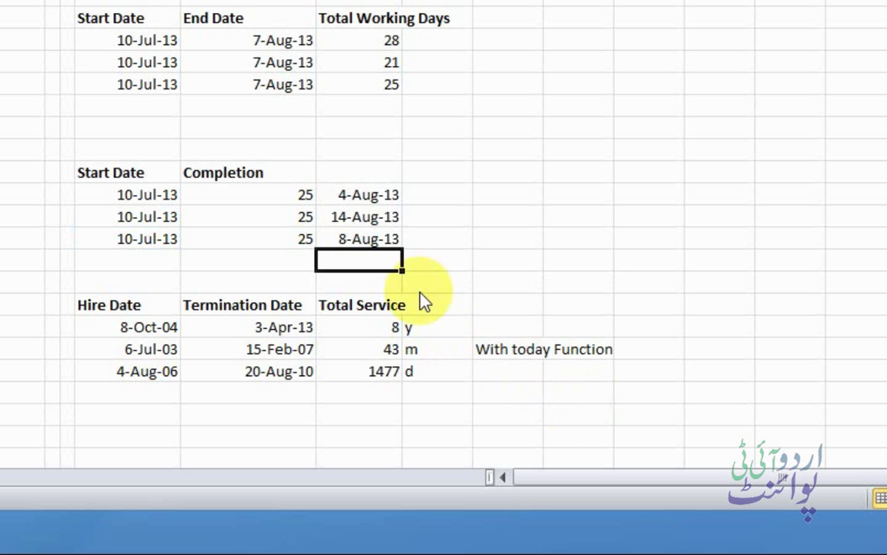
pyautogui.click(375, 241)
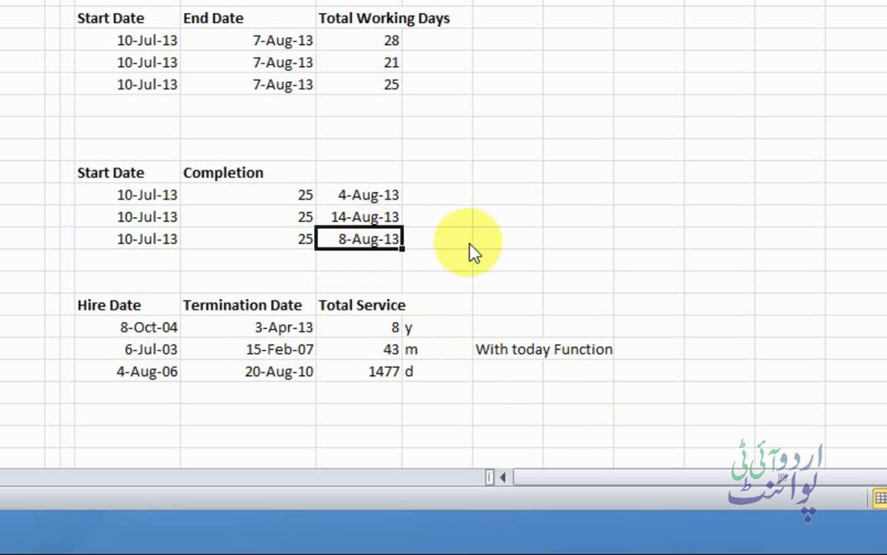
pyautogui.click(129, 336)
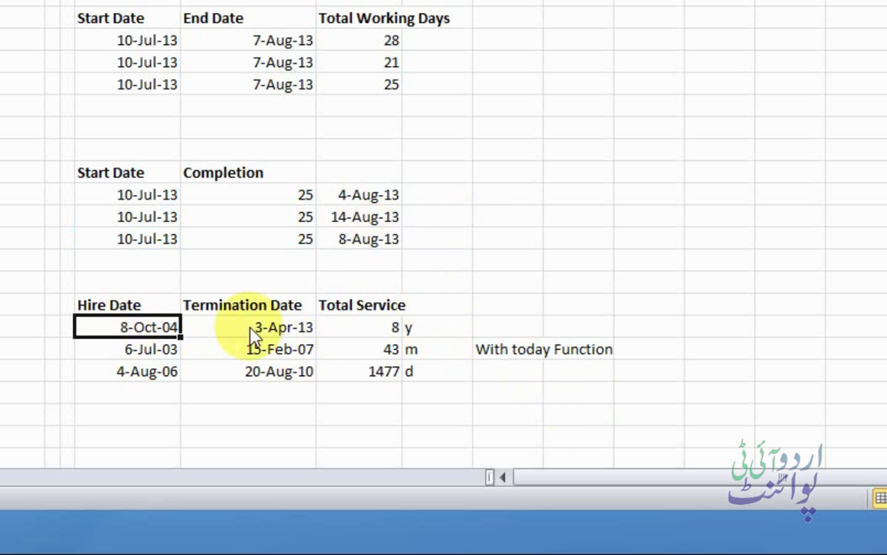
pyautogui.click(253, 339)
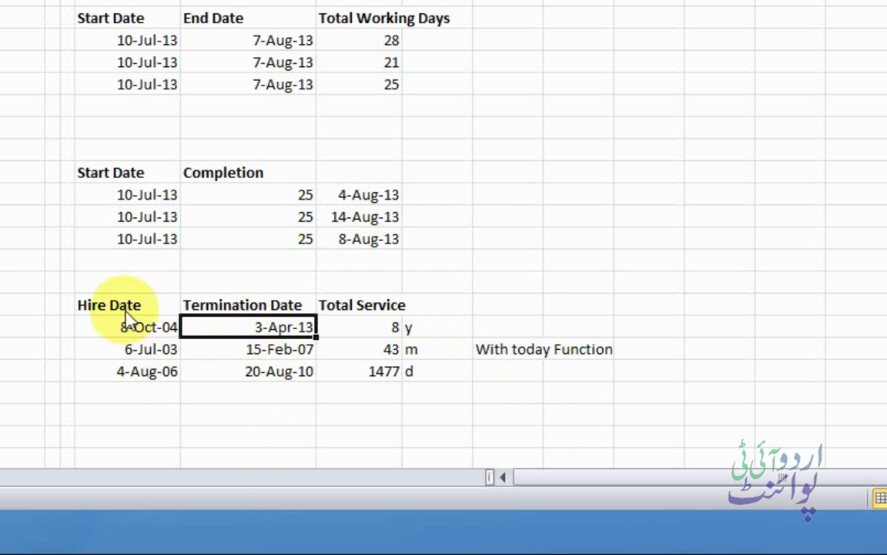
pyautogui.click(131, 331)
pyautogui.click(286, 333)
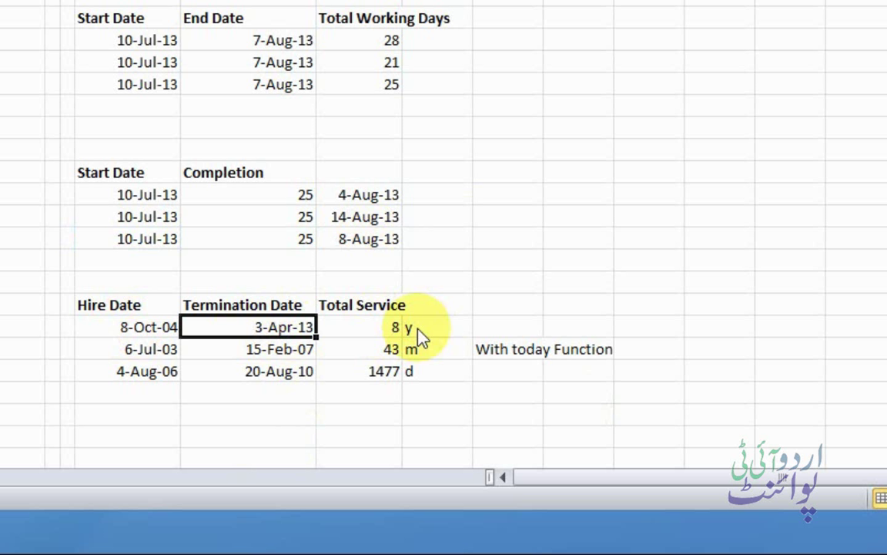
pyautogui.click(378, 331)
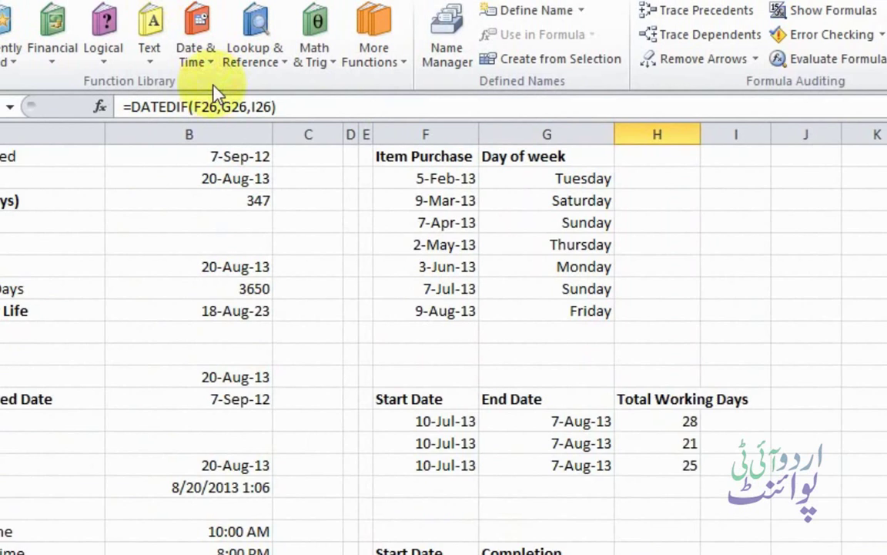
pyautogui.click(227, 106)
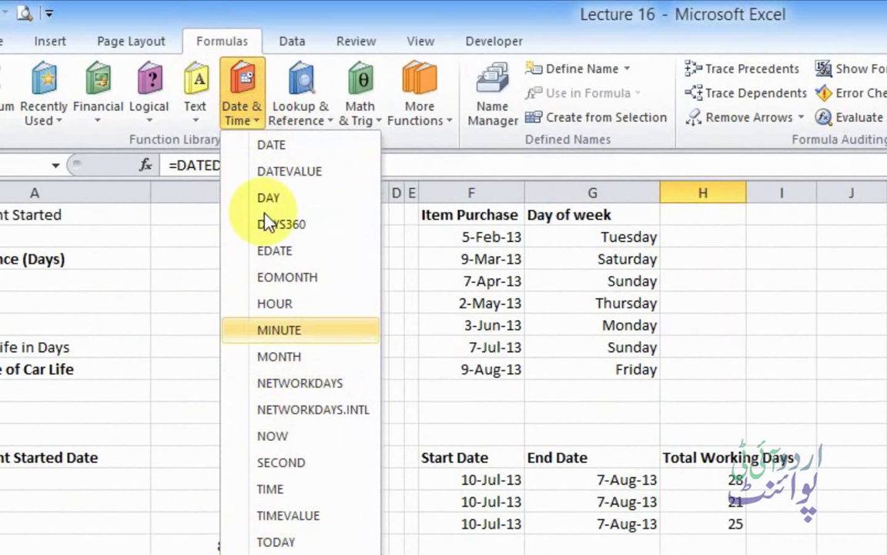
pyautogui.click(144, 165)
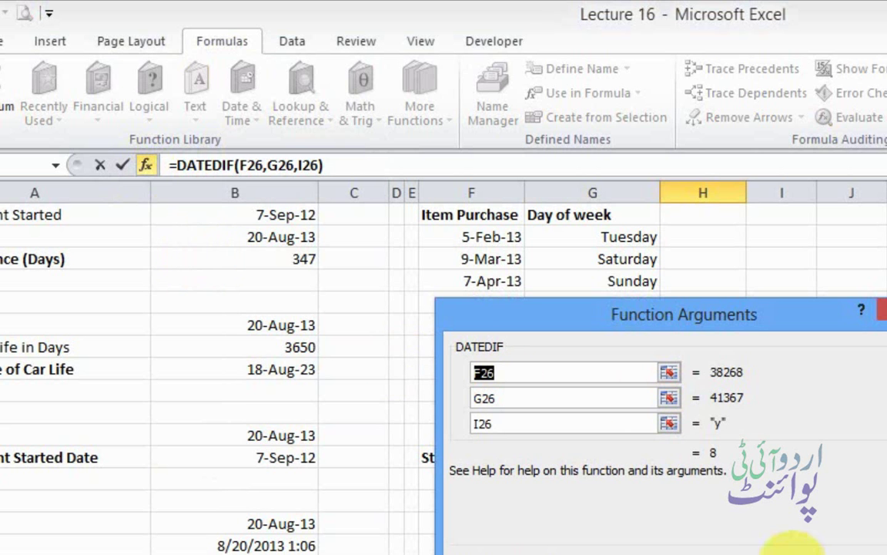
pyautogui.press('Return')
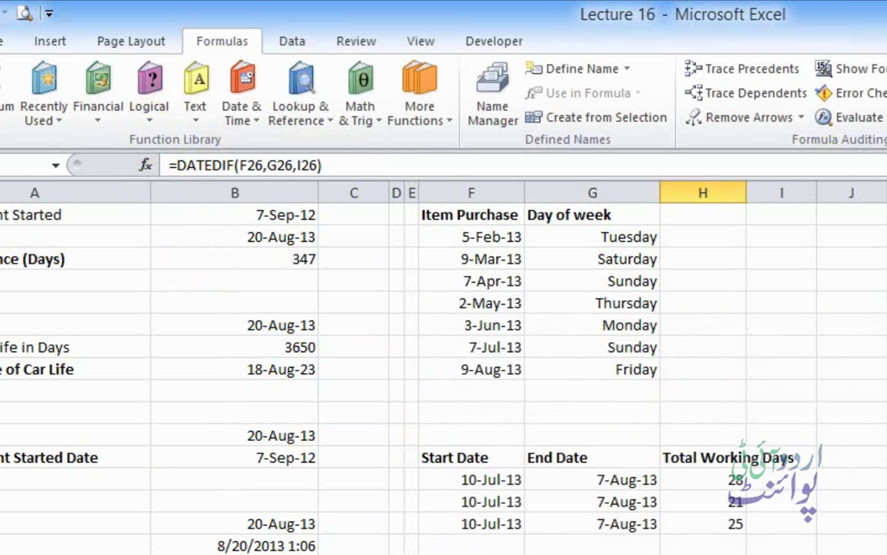
pyautogui.press('Delete')
pyautogui.click(144, 167)
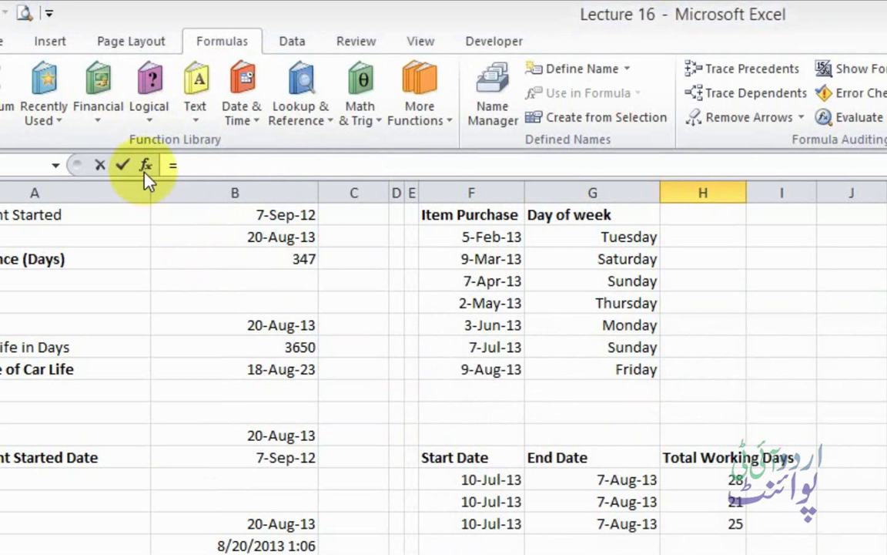
pyautogui.click(777, 373)
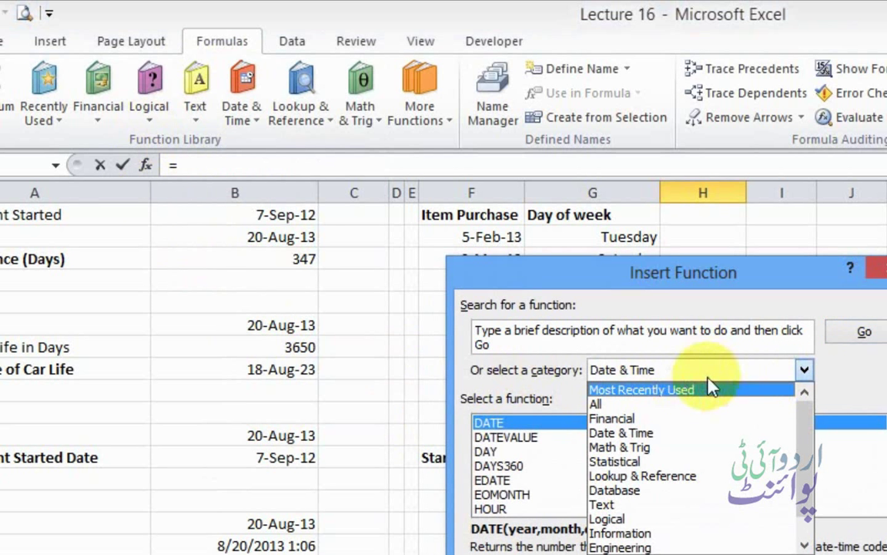
pyautogui.click(672, 402)
pyautogui.moveTo(762, 509); pyautogui.dragTo(753, 517)
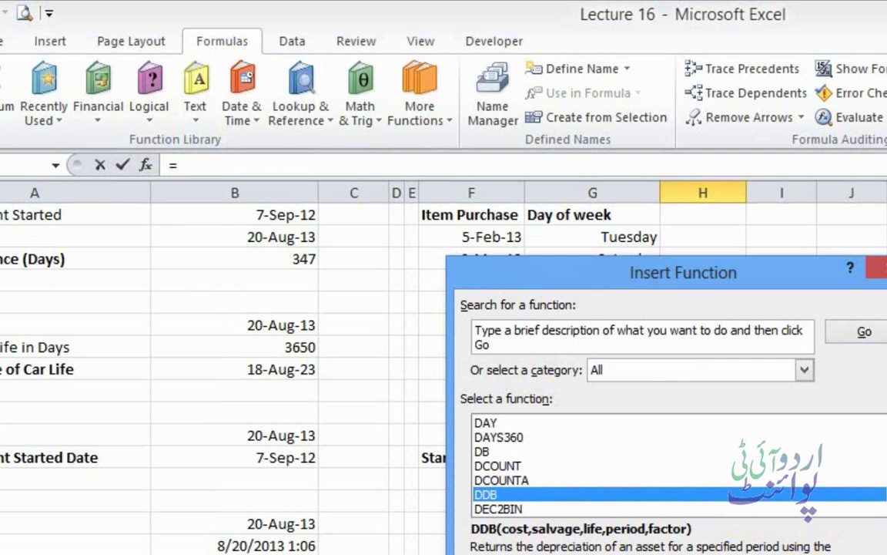
pyautogui.press('Escape')
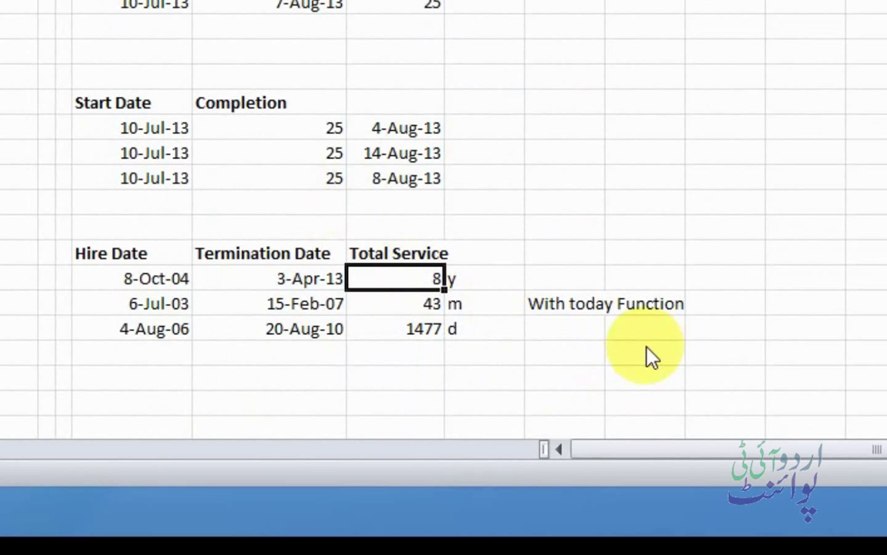
# Step: Enter a DATEDIF formula from the 8-Oct-04 hire date with unit "y" in the first Total Service cell
pyautogui.write('=date')
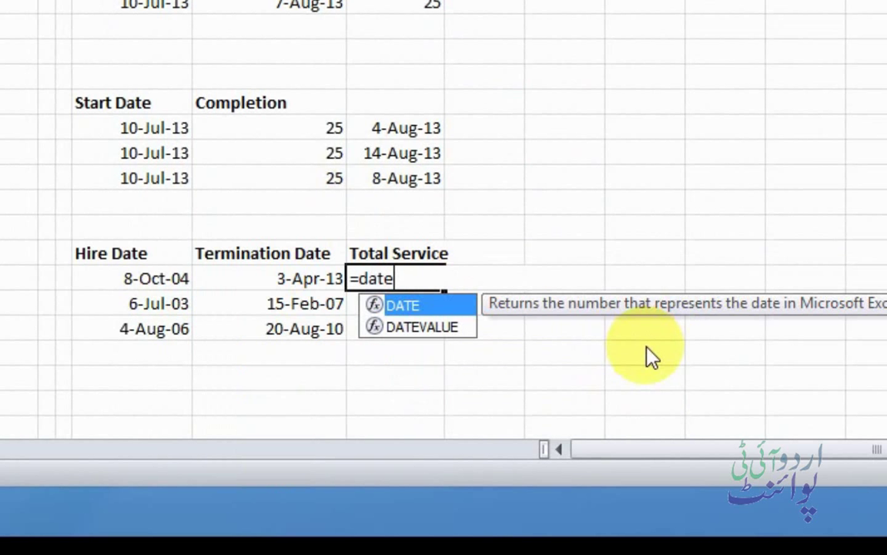
pyautogui.write('dif(')
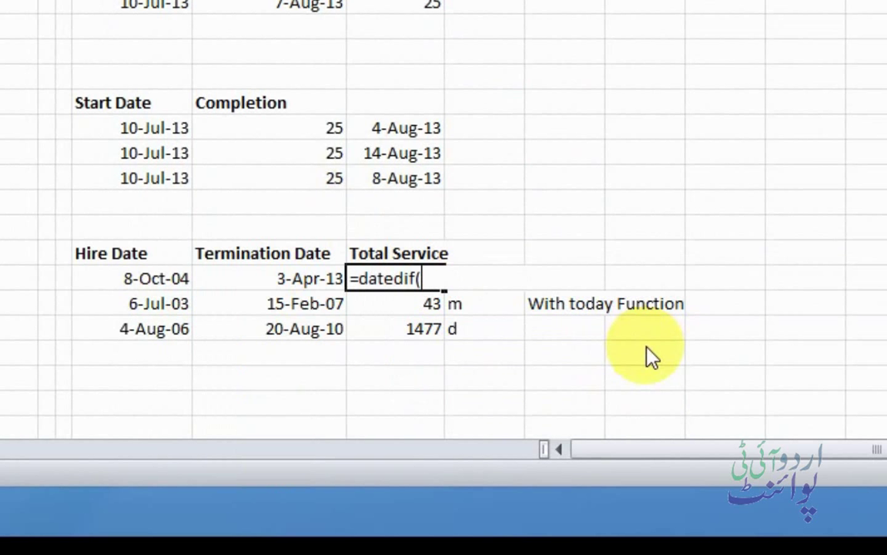
pyautogui.click(163, 277)
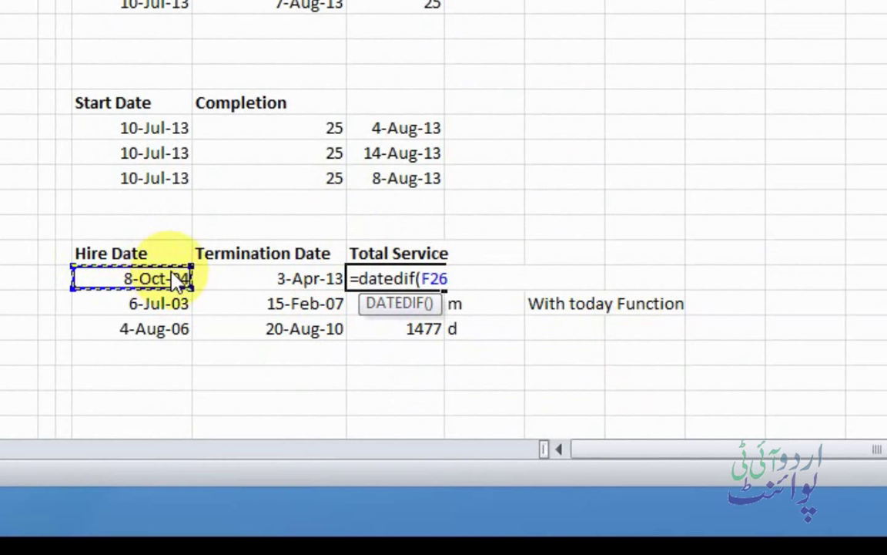
pyautogui.write(',')
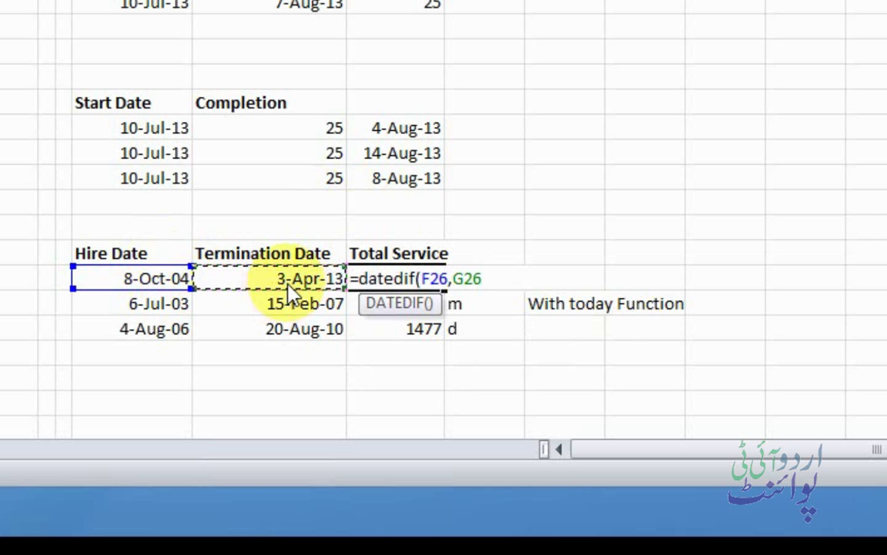
pyautogui.write(',')
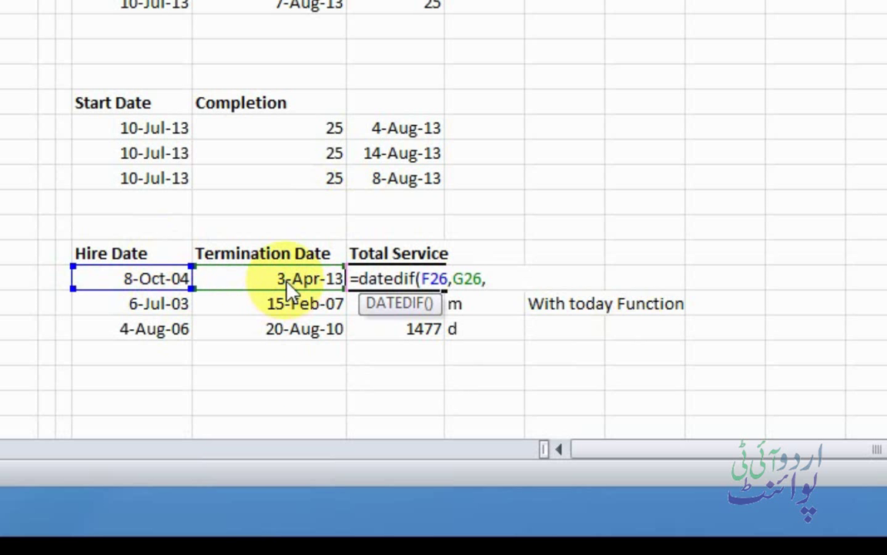
pyautogui.write('"')
pyautogui.write('y')
pyautogui.write('"')
pyautogui.write(')')
pyautogui.press('Return')
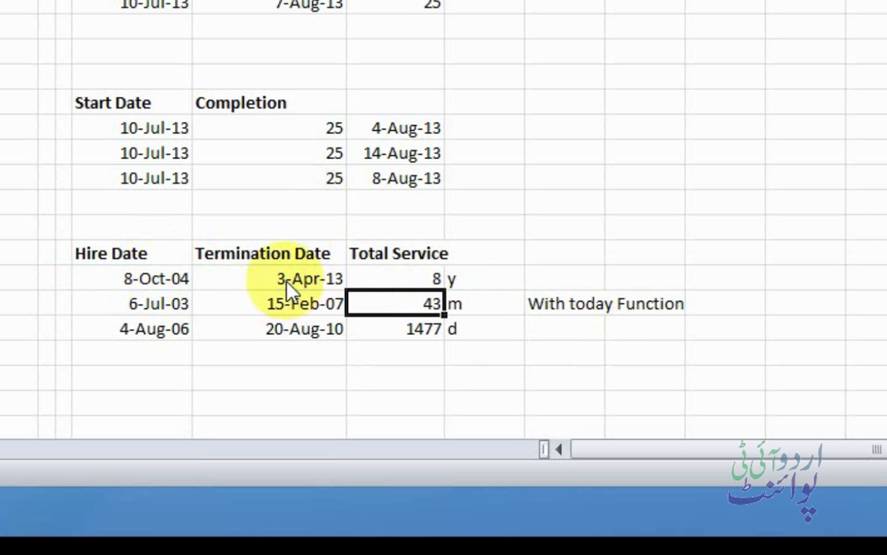
# Step: Change the DATEDIF unit from "y" to "m" to get months of service
pyautogui.press('Up')
pyautogui.press('F2')
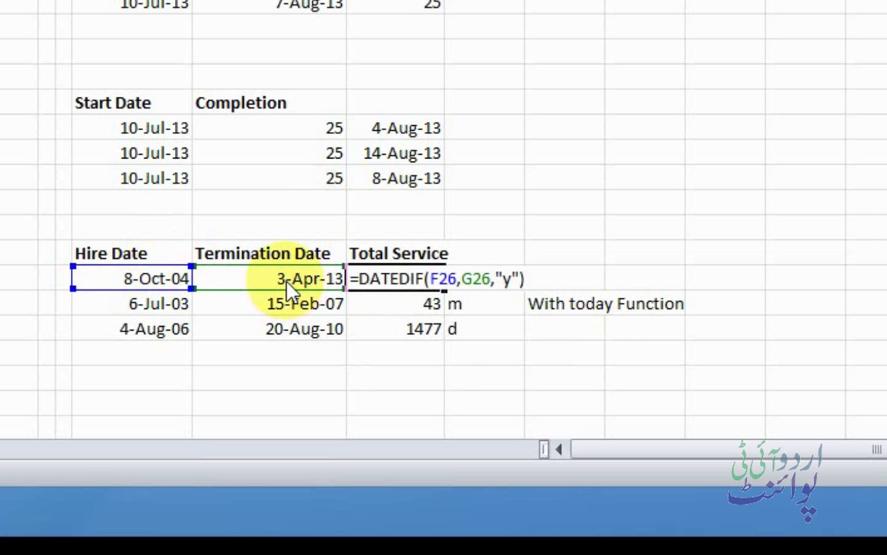
pyautogui.press('Left')
pyautogui.press('Left')
pyautogui.press('BackSpace')
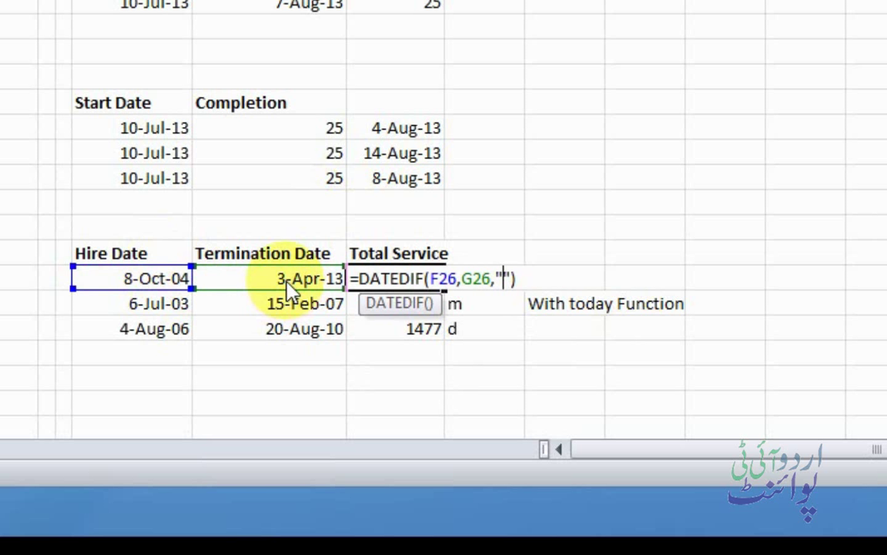
pyautogui.write('m')
pyautogui.press('Return')
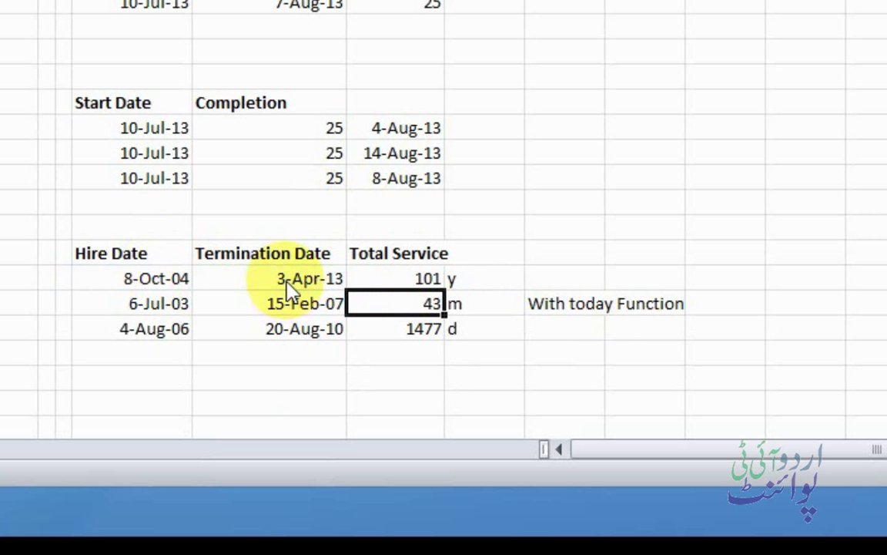
# Step: Change the DATEDIF unit from "m" to "d" so the result shows 3099 days
pyautogui.press('Up')
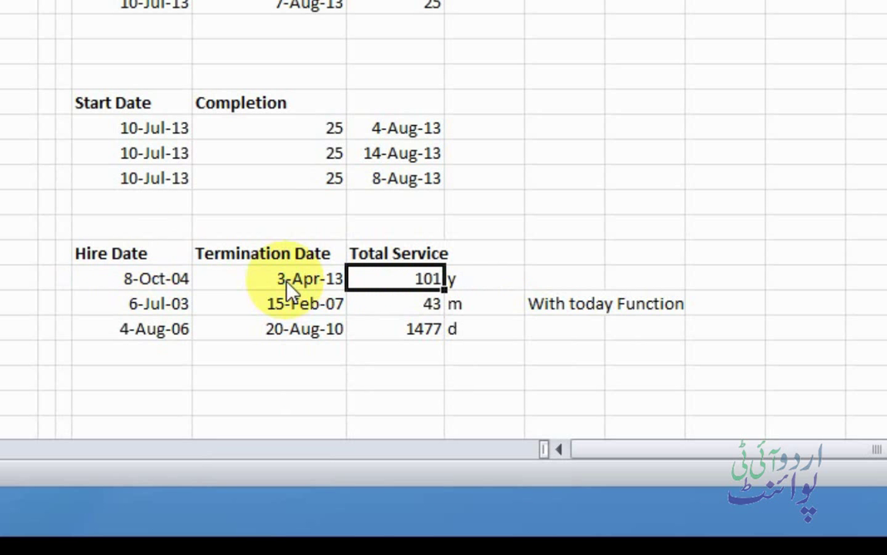
pyautogui.press('F2')
pyautogui.press('Left')
pyautogui.press('Left')
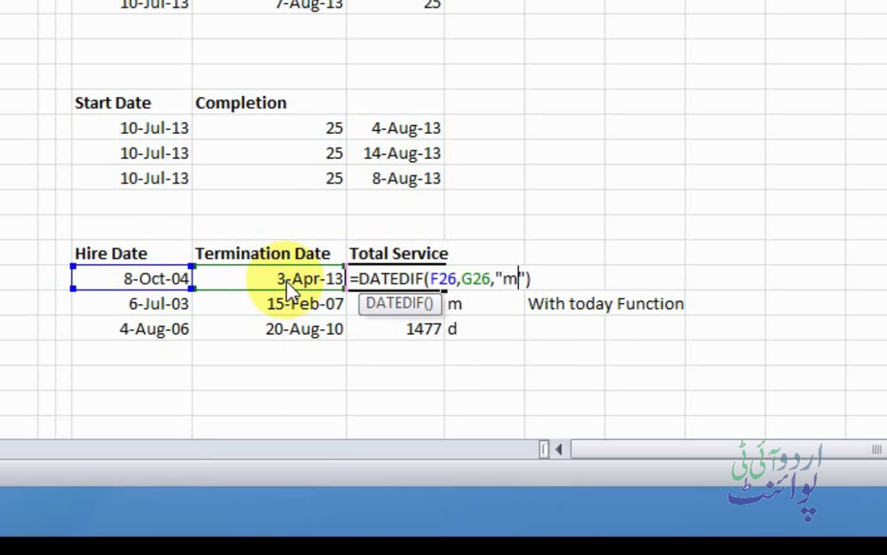
pyautogui.press('BackSpace')
pyautogui.write('d')
pyautogui.press('Return')
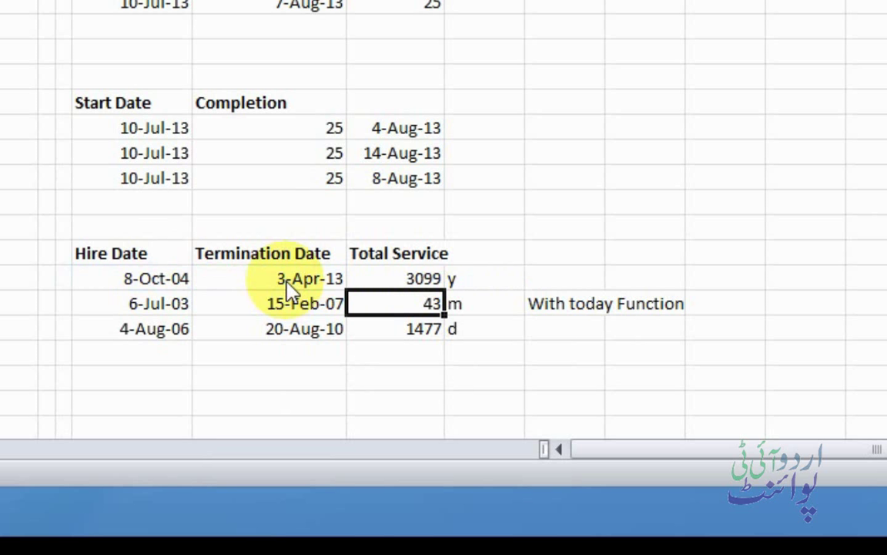
pyautogui.click(488, 286)
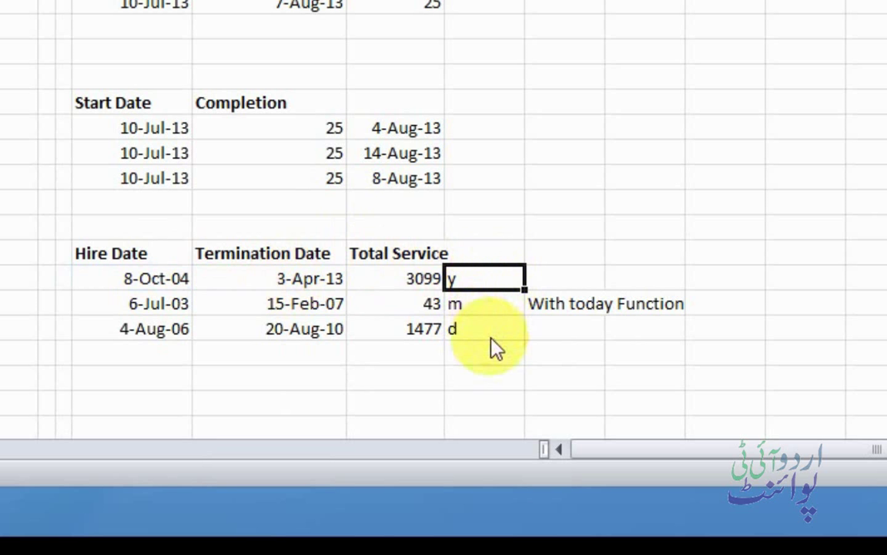
# Step: Replace the quoted "d" unit in the first DATEDIF formula with a reference to I26
pyautogui.click(428, 284)
pyautogui.doubleClick(427, 285)
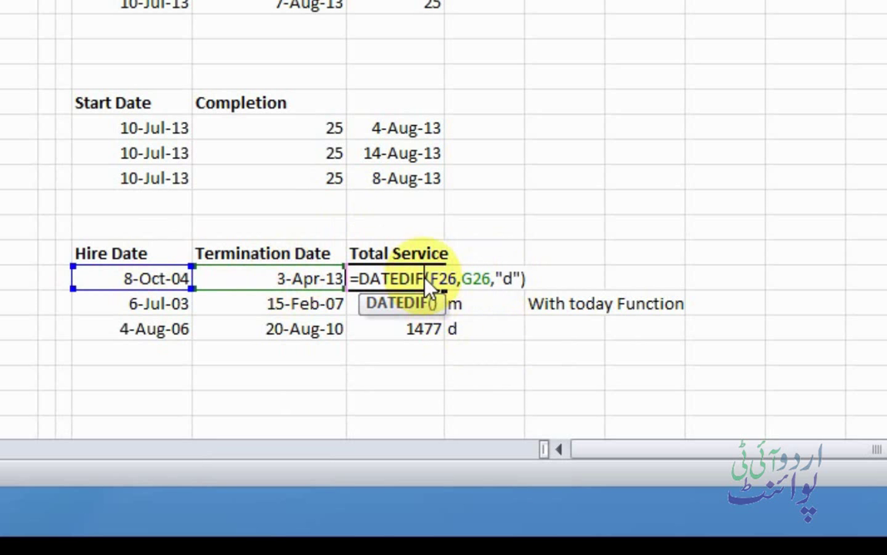
pyautogui.moveTo(496, 283); pyautogui.dragTo(522, 287)
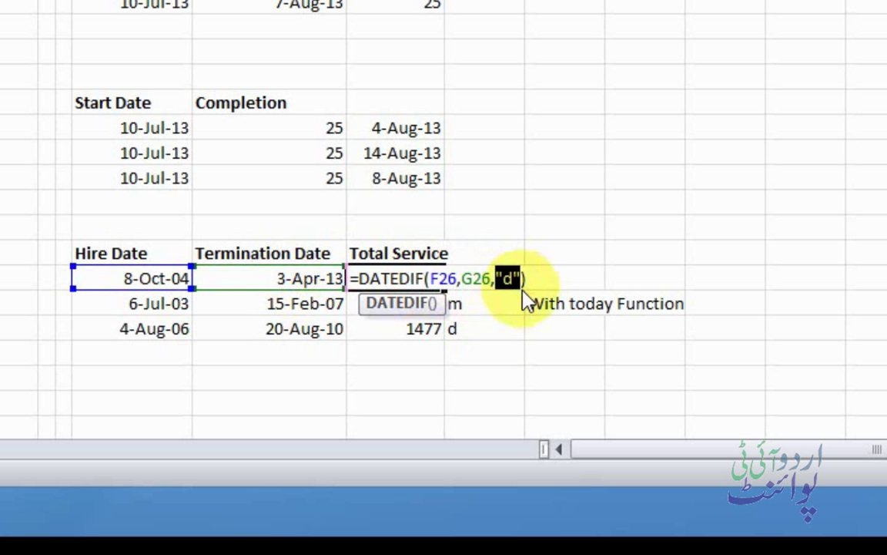
pyautogui.press('BackSpace')
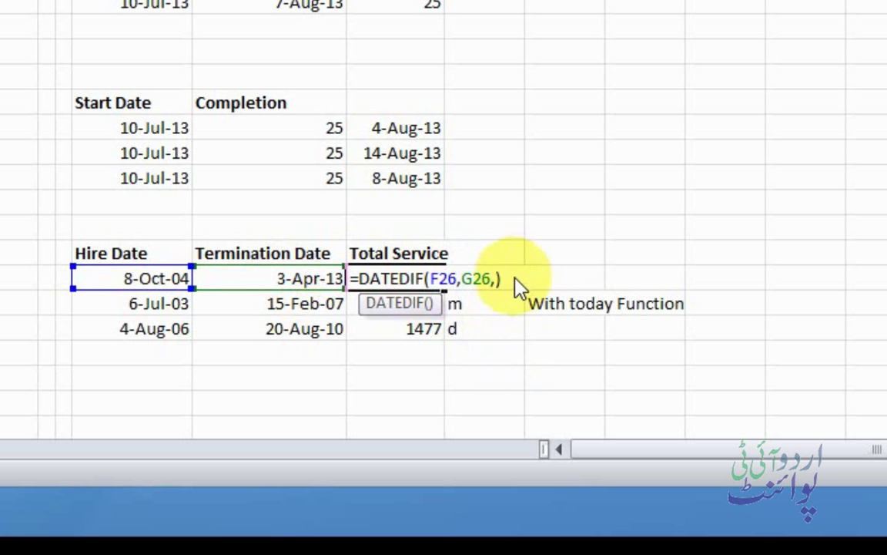
pyautogui.press('Tab')
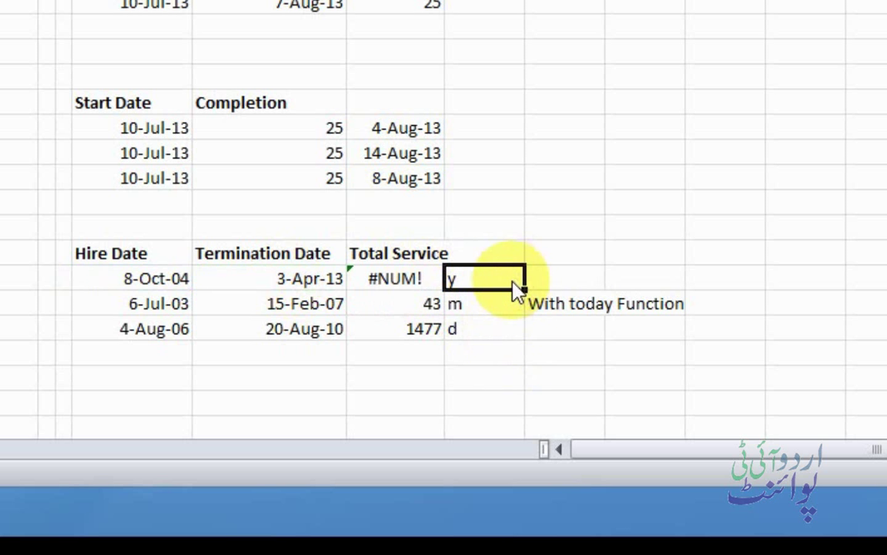
pyautogui.doubleClick(417, 282)
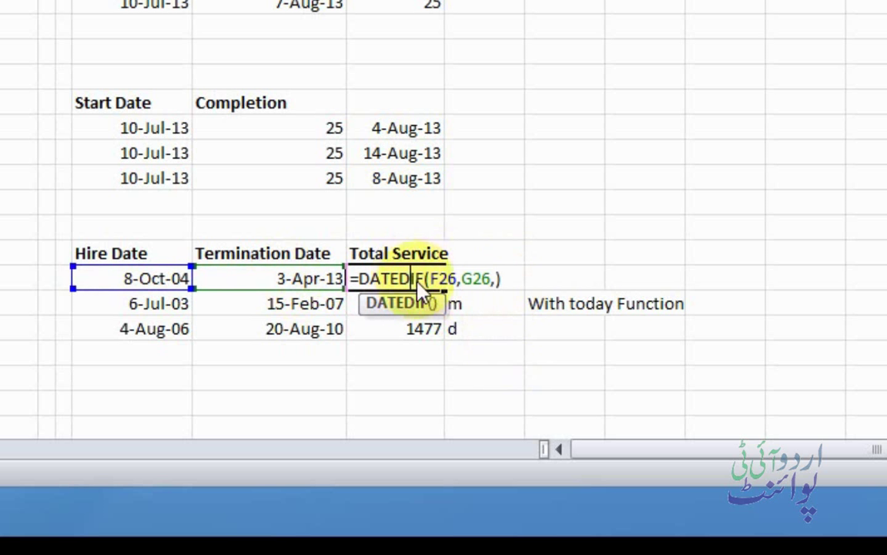
pyautogui.click(495, 279)
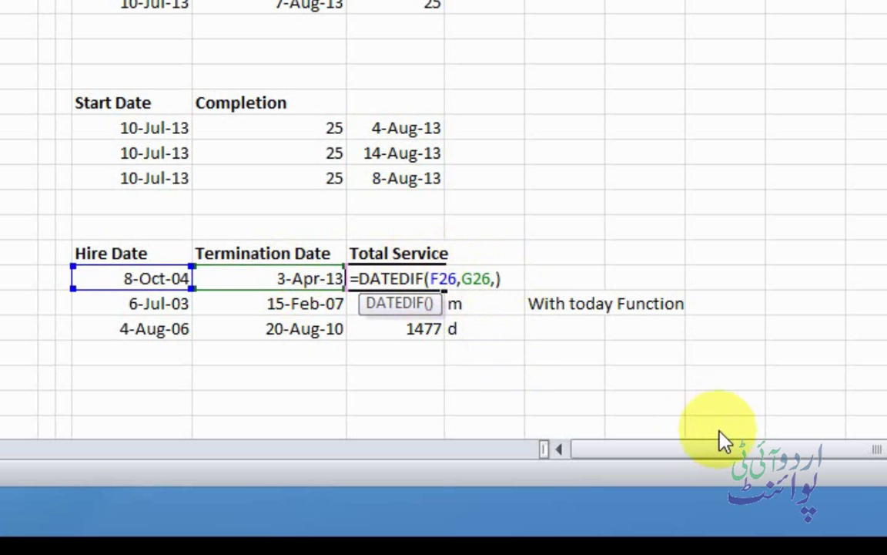
pyautogui.write('i26')
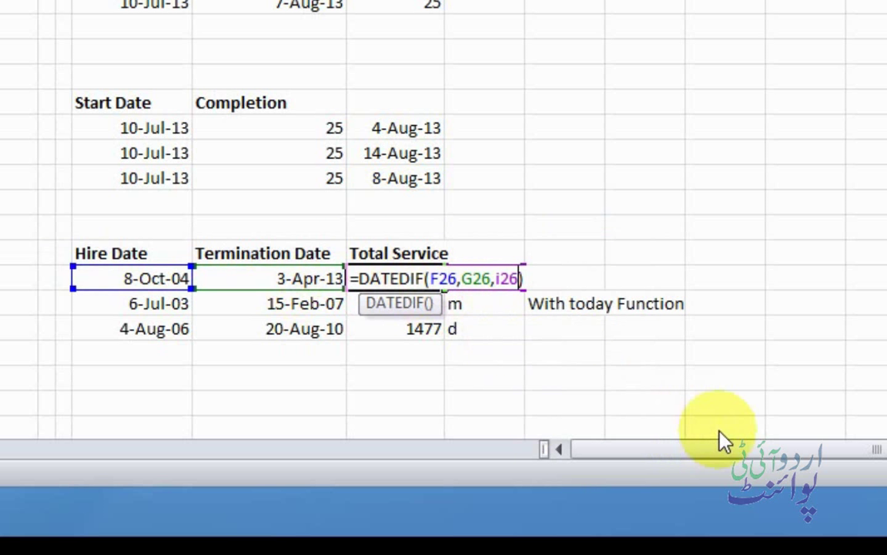
pyautogui.press('Return')
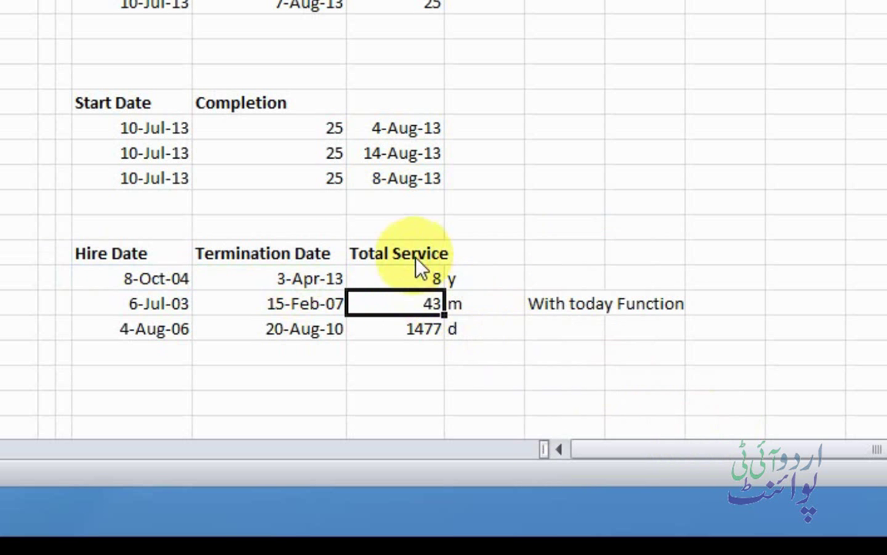
# Step: Fill the formula down the Total Service column and check the 8, 43 and 1477 results
pyautogui.click(422, 279)
pyautogui.moveTo(443, 291); pyautogui.dragTo(440, 331)
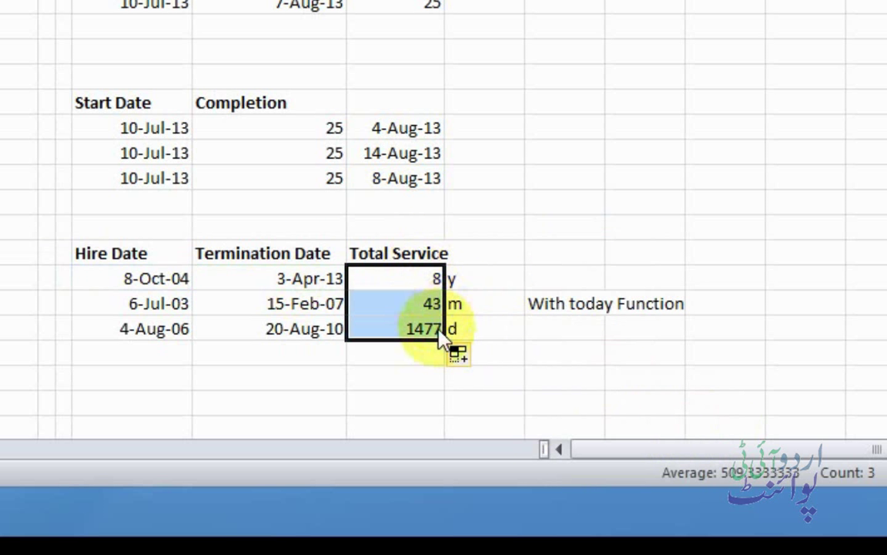
pyautogui.click(435, 303)
pyautogui.click(467, 312)
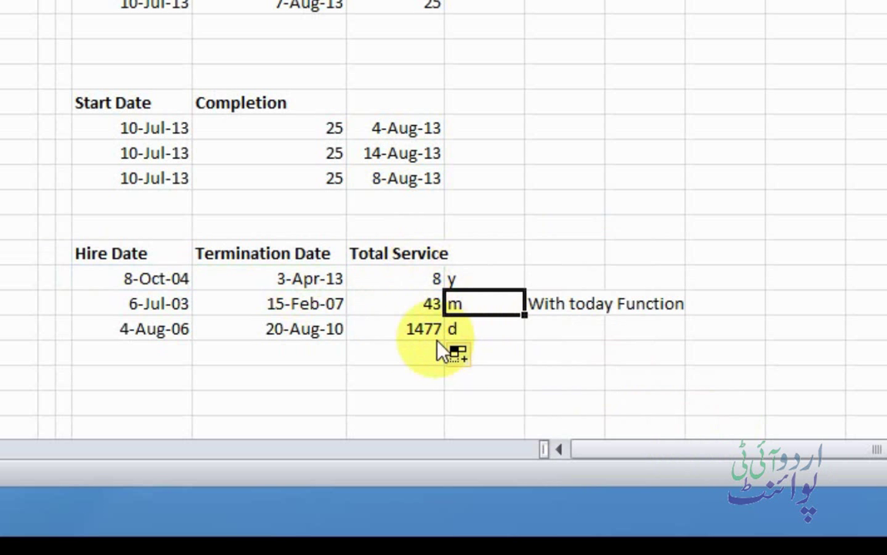
pyautogui.click(424, 331)
pyautogui.click(466, 335)
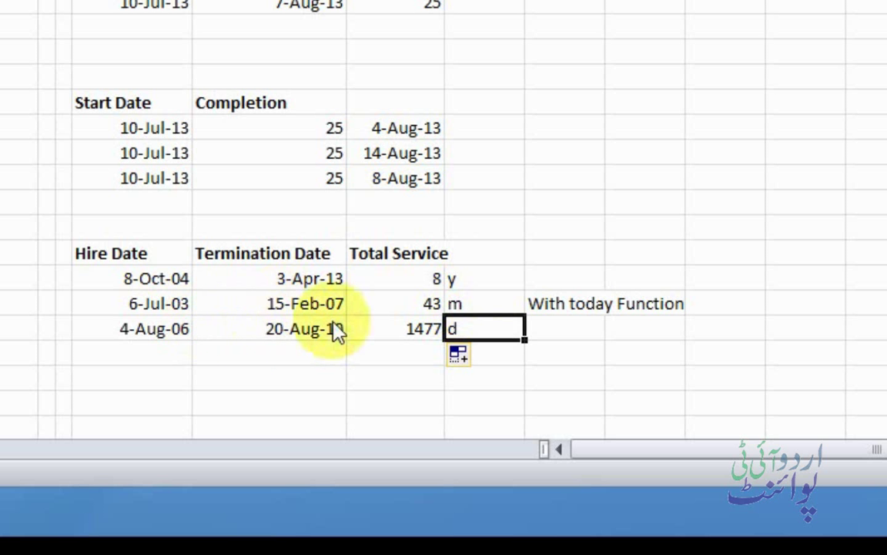
pyautogui.click(428, 281)
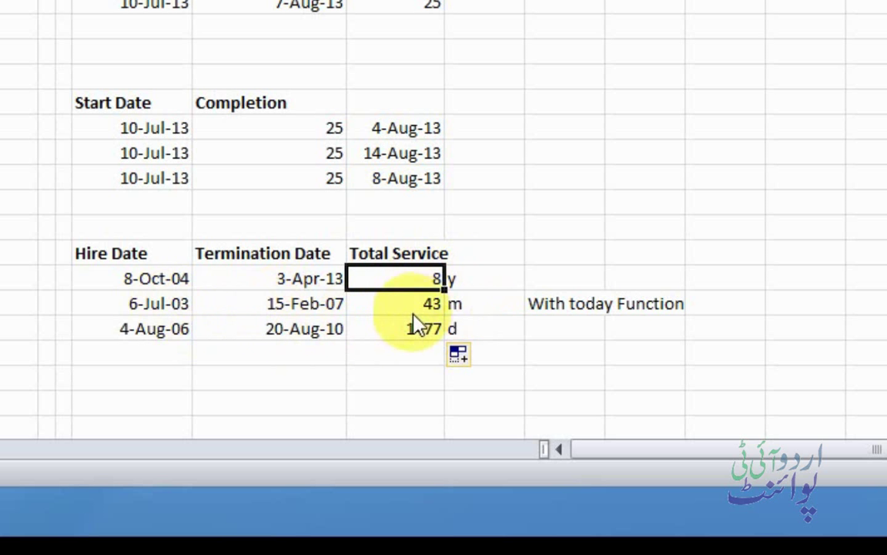
pyautogui.click(424, 305)
pyautogui.click(152, 333)
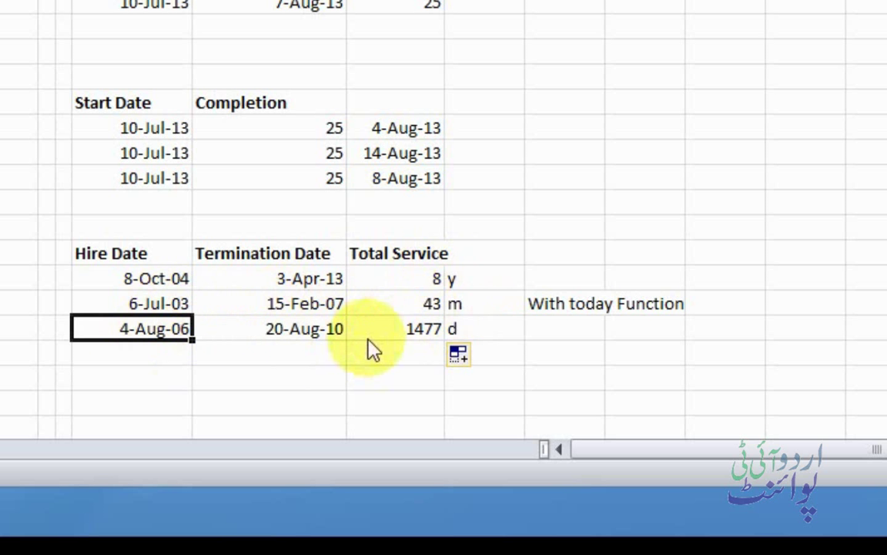
pyautogui.click(422, 331)
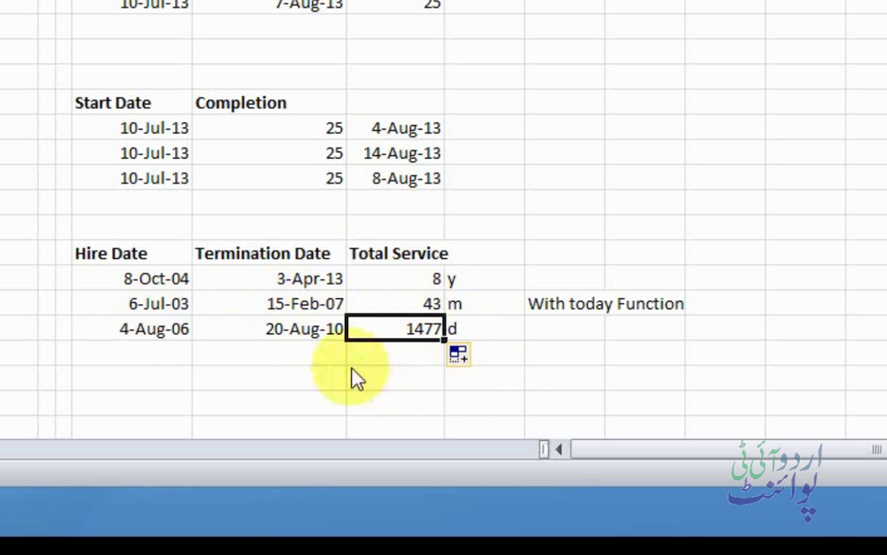
pyautogui.click(164, 280)
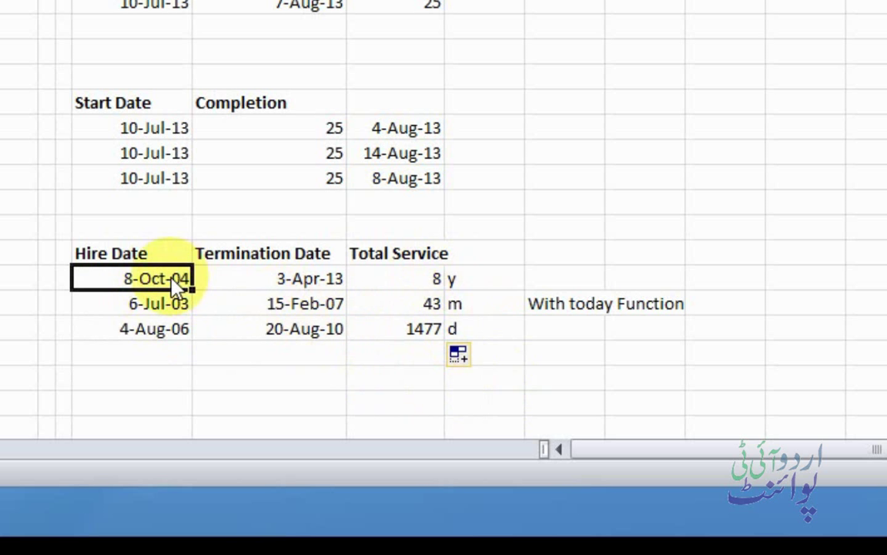
pyautogui.click(382, 409)
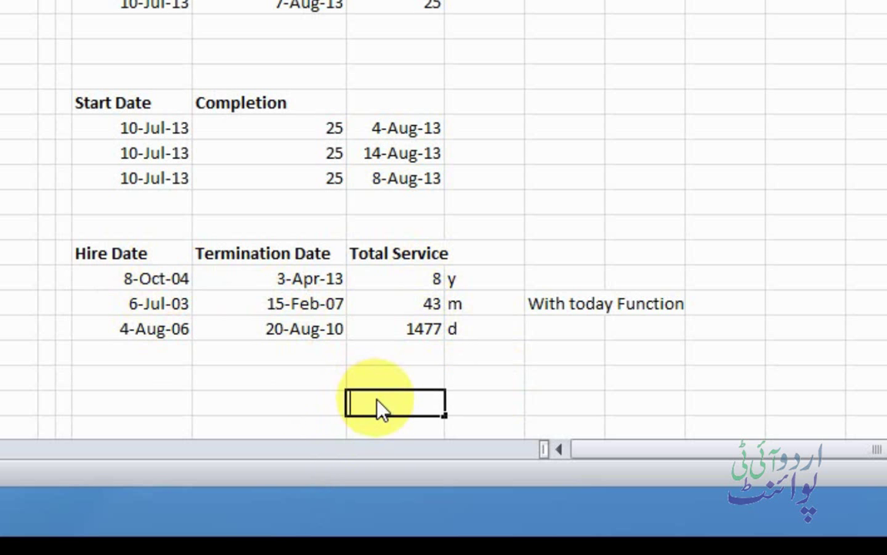
# Step: Enter =DATEDIF(F26,TODAY(),"d") below the table, giving 3238 days since 8-Oct-04
pyautogui.write('=')
pyautogui.write('datedif')
pyautogui.write('(')
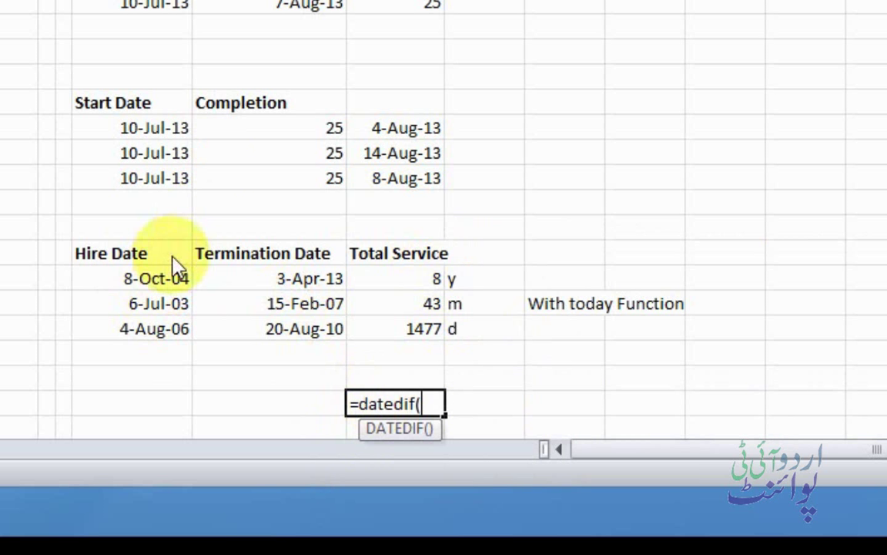
pyautogui.click(156, 285)
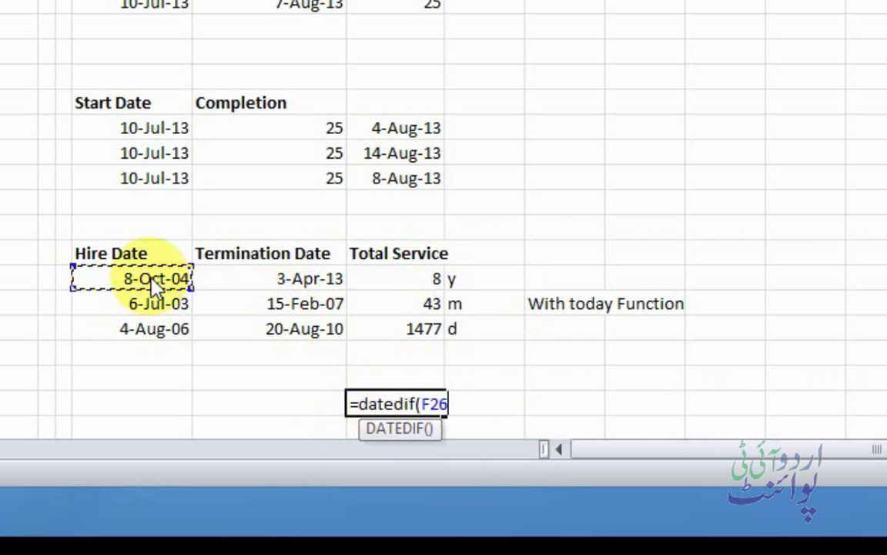
pyautogui.write(',')
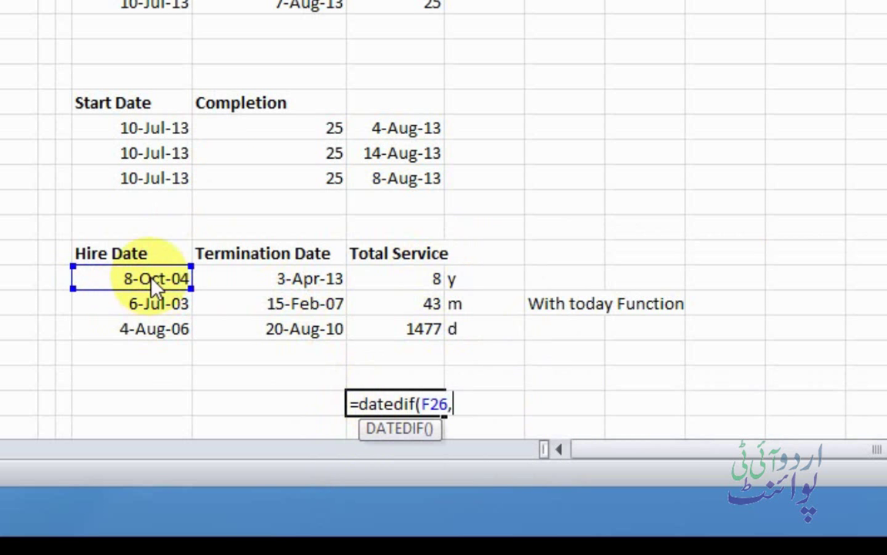
pyautogui.write('tod')
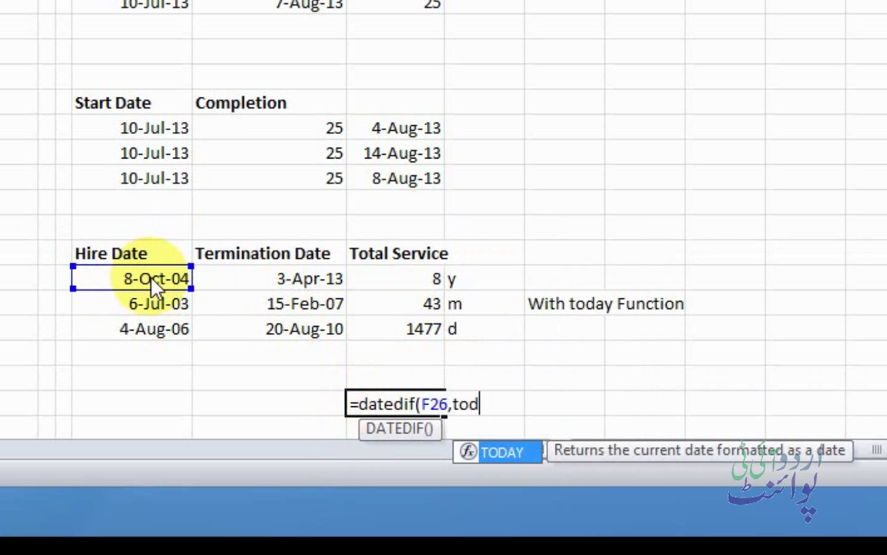
pyautogui.press('Tab')
pyautogui.write(')')
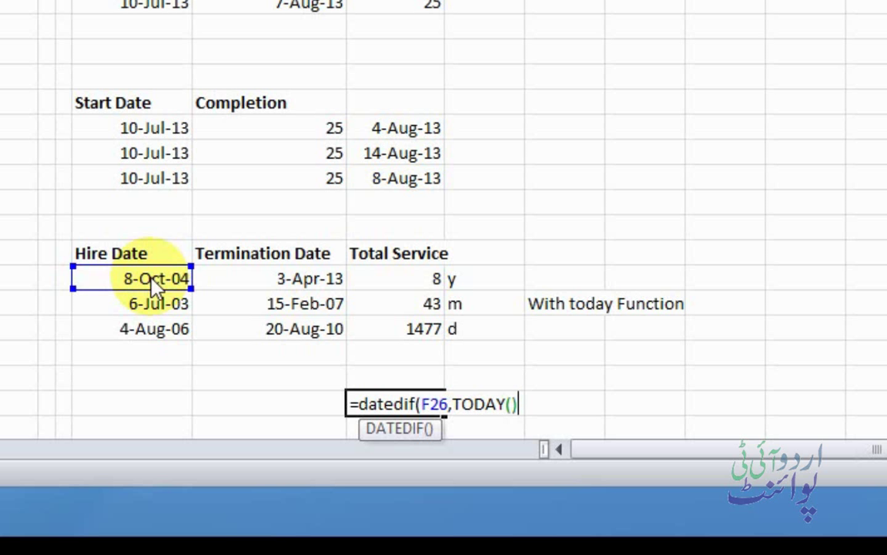
pyautogui.write(',')
pyautogui.write(':')
pyautogui.press('BackSpace')
pyautogui.write('"d"')
pyautogui.write(')')
pyautogui.press('Return')
pyautogui.press('Up')
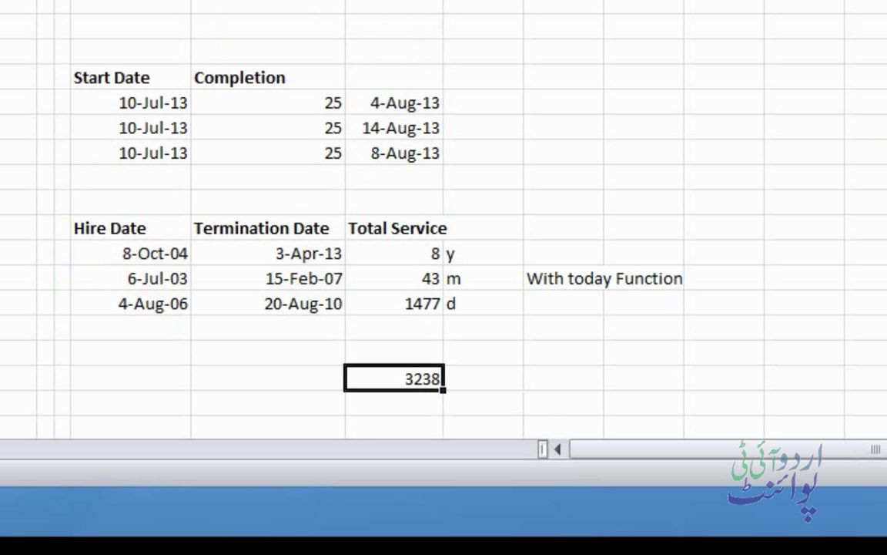
pyautogui.scroll(1, 444, 216)
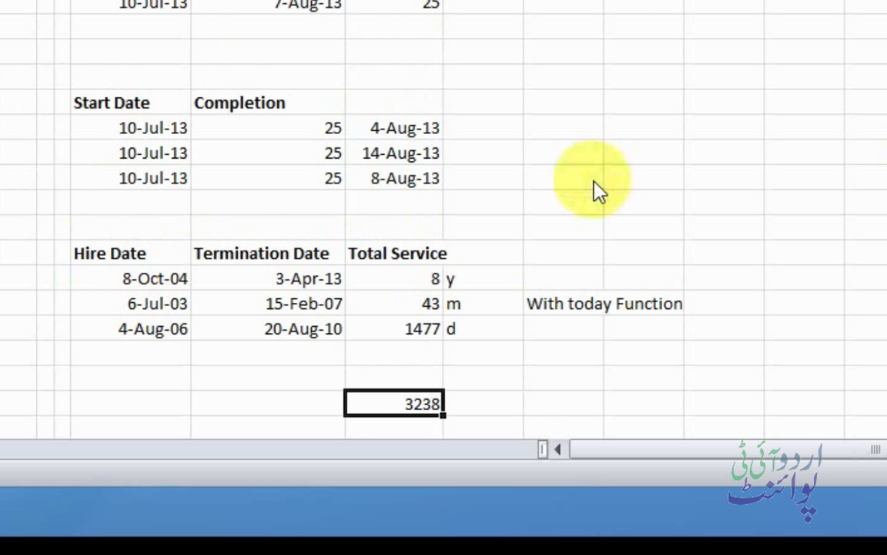